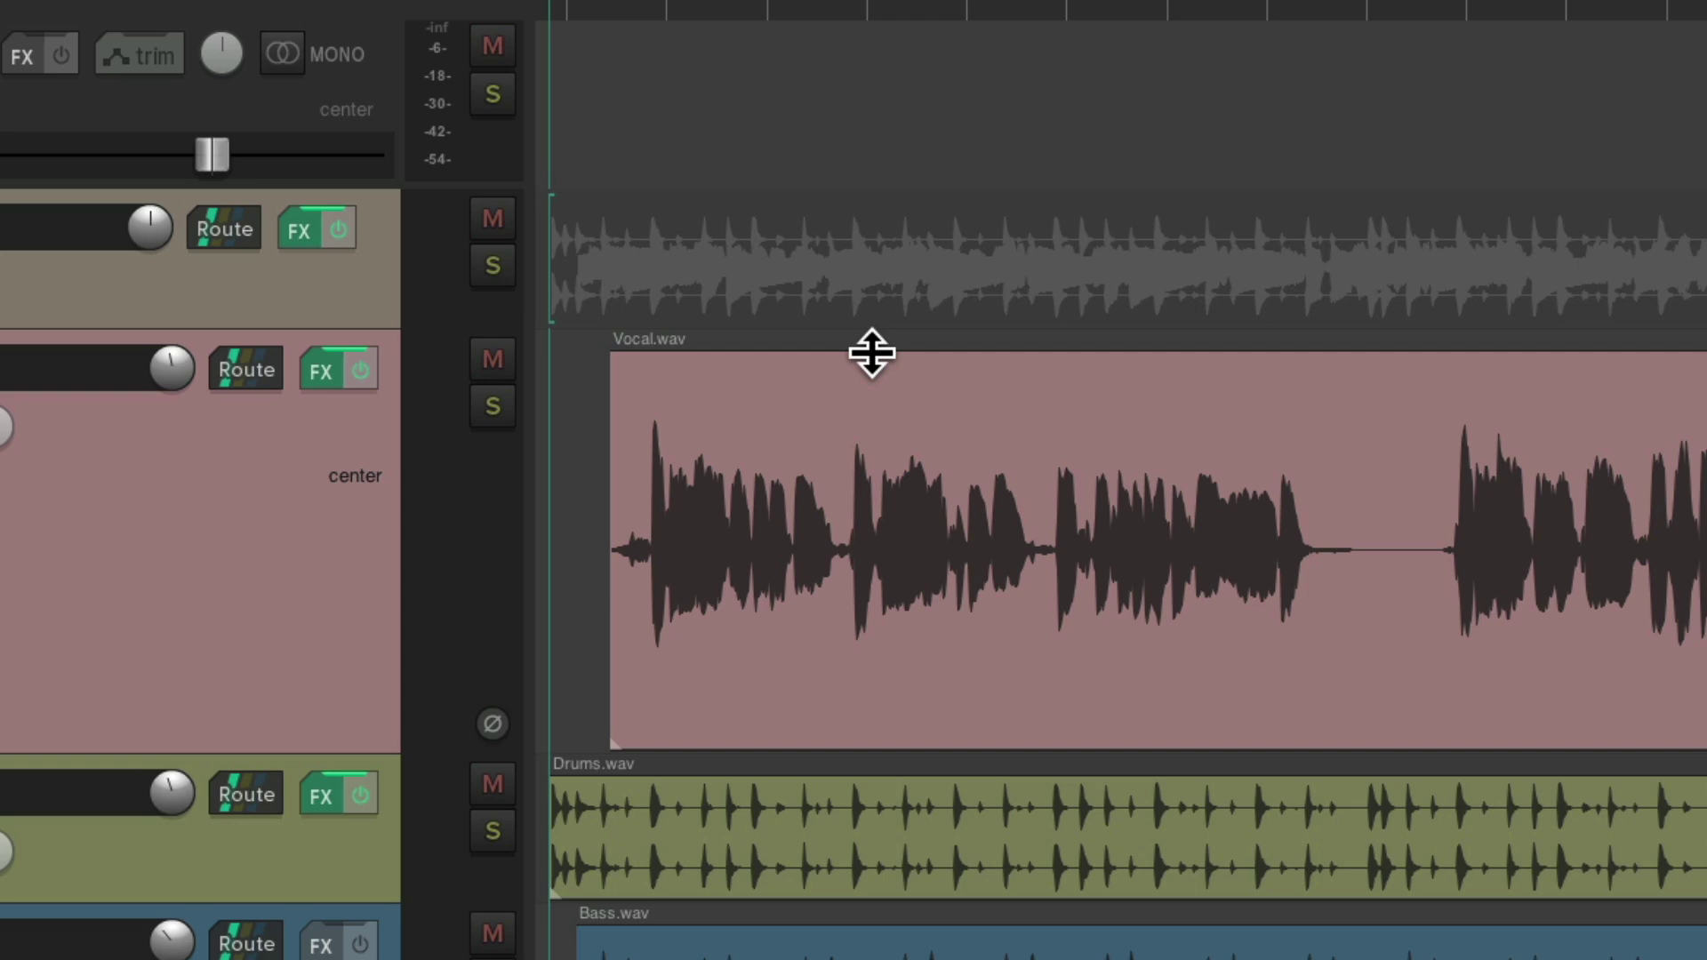
# Zoom in and split the Vocal item at several points into separate parts
pyautogui.moveTo(872, 353)
pyautogui.mouseDown()
pyautogui.moveTo(875, 493)
pyautogui.moveTo(869, 339)
pyautogui.mouseUp()
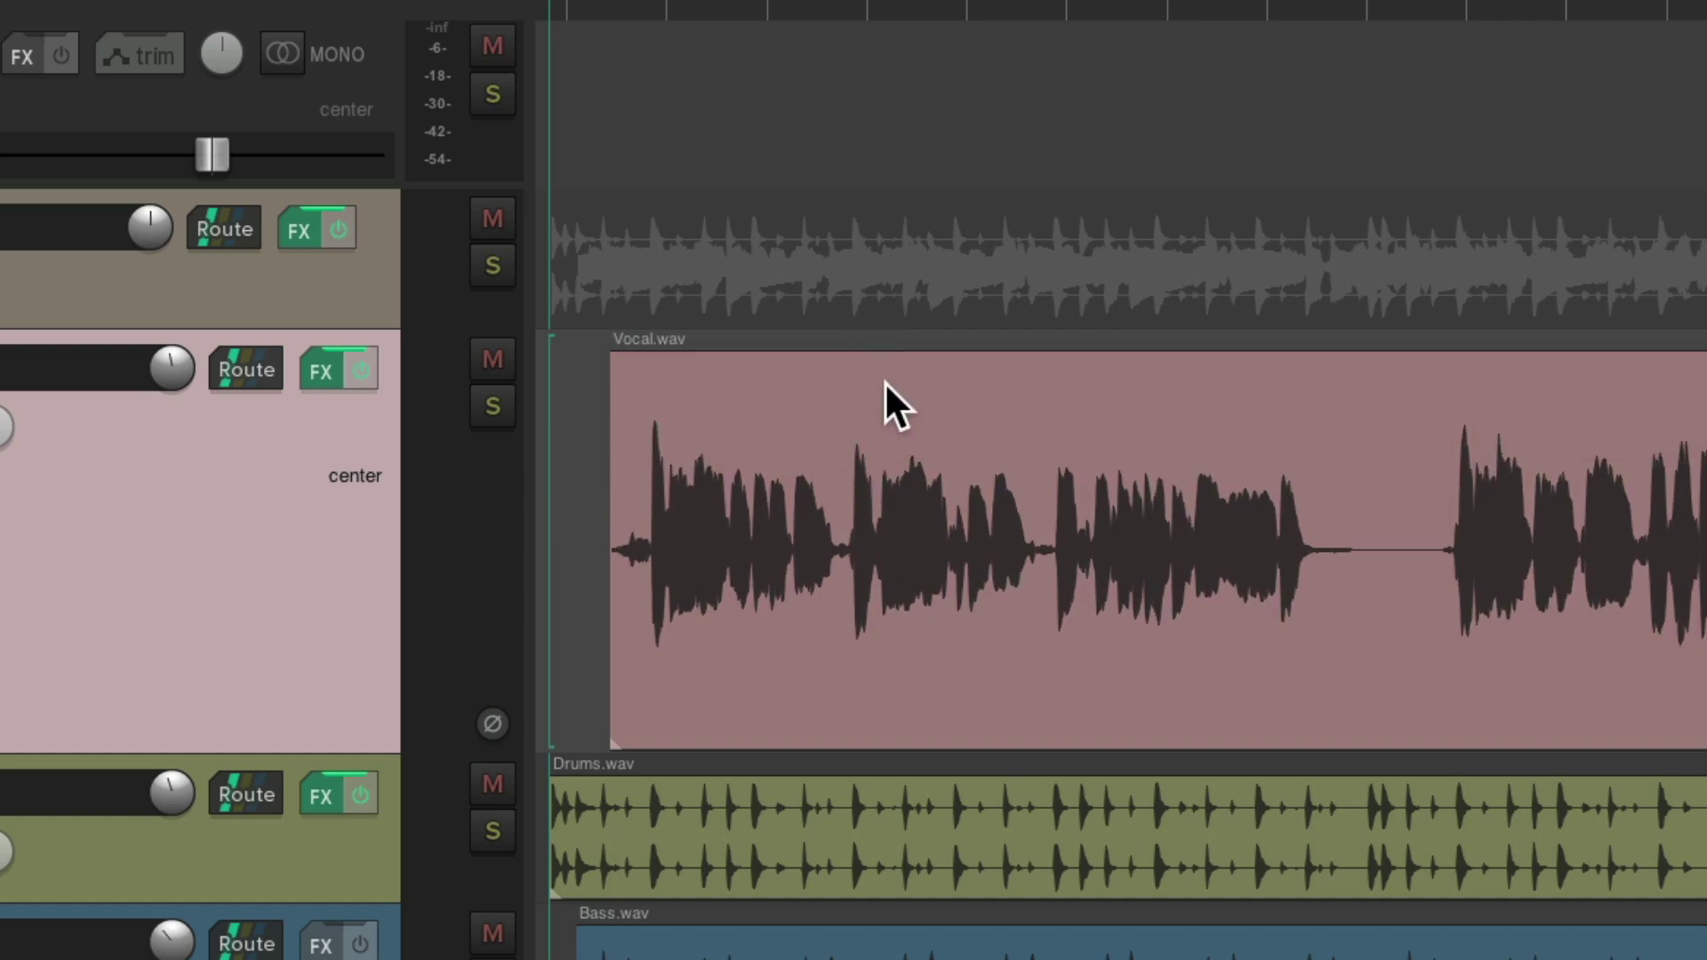
pyautogui.scroll(5, 661, 681)
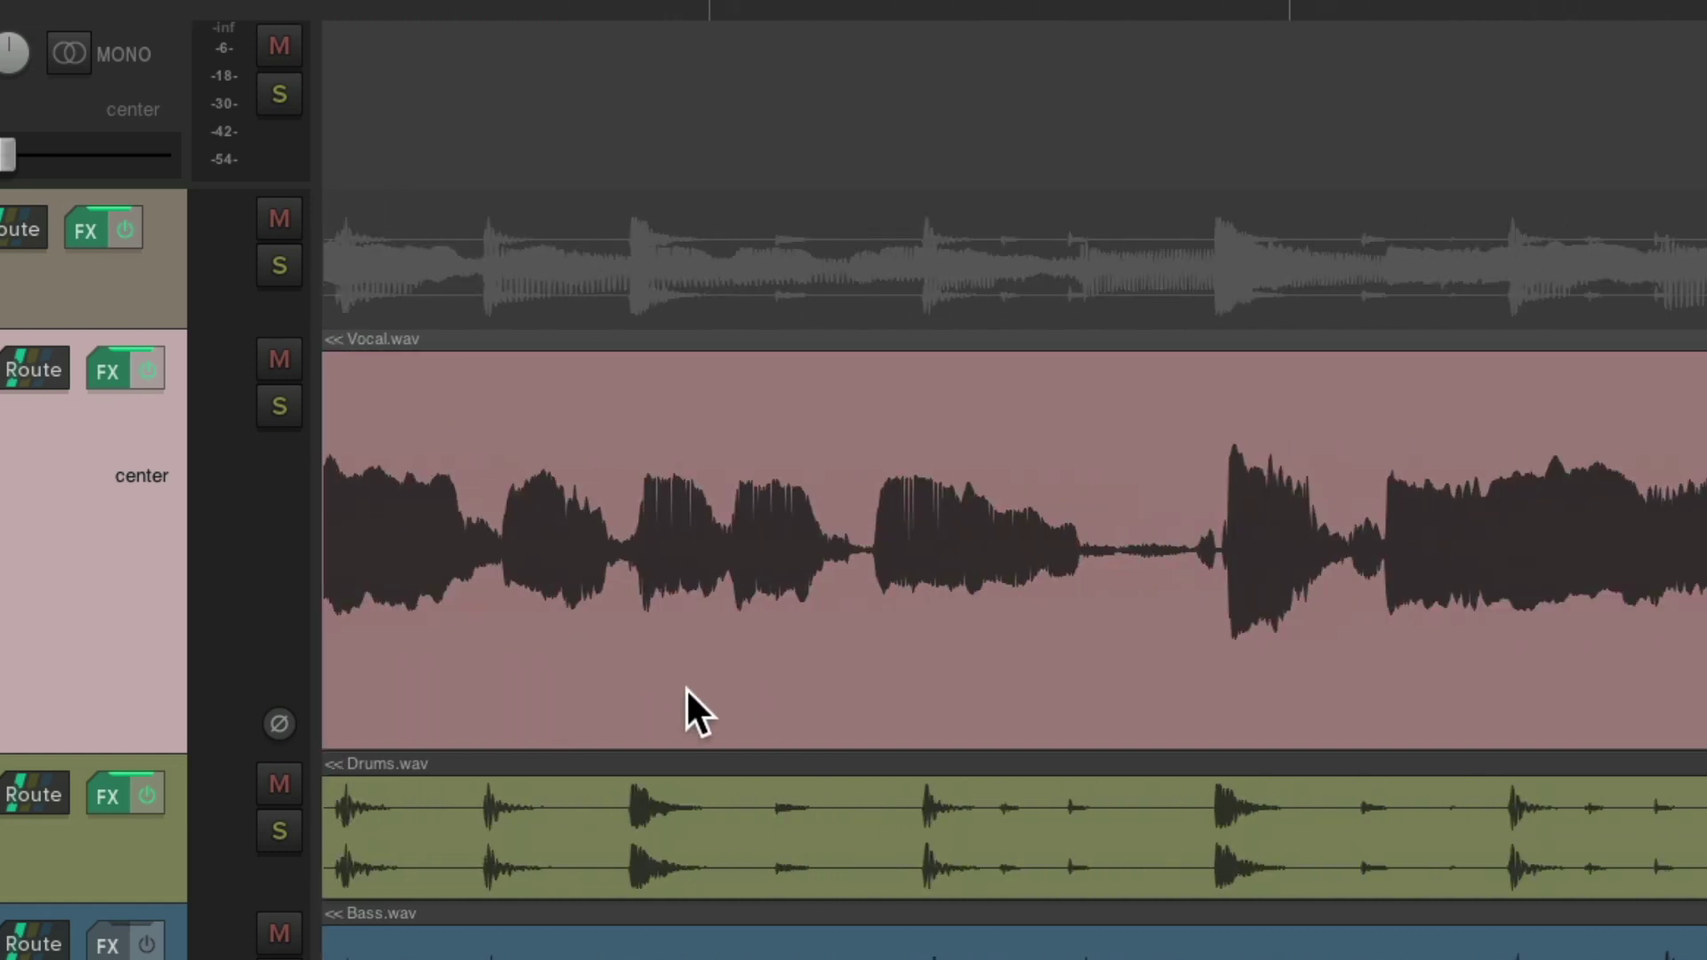
pyautogui.press('s')
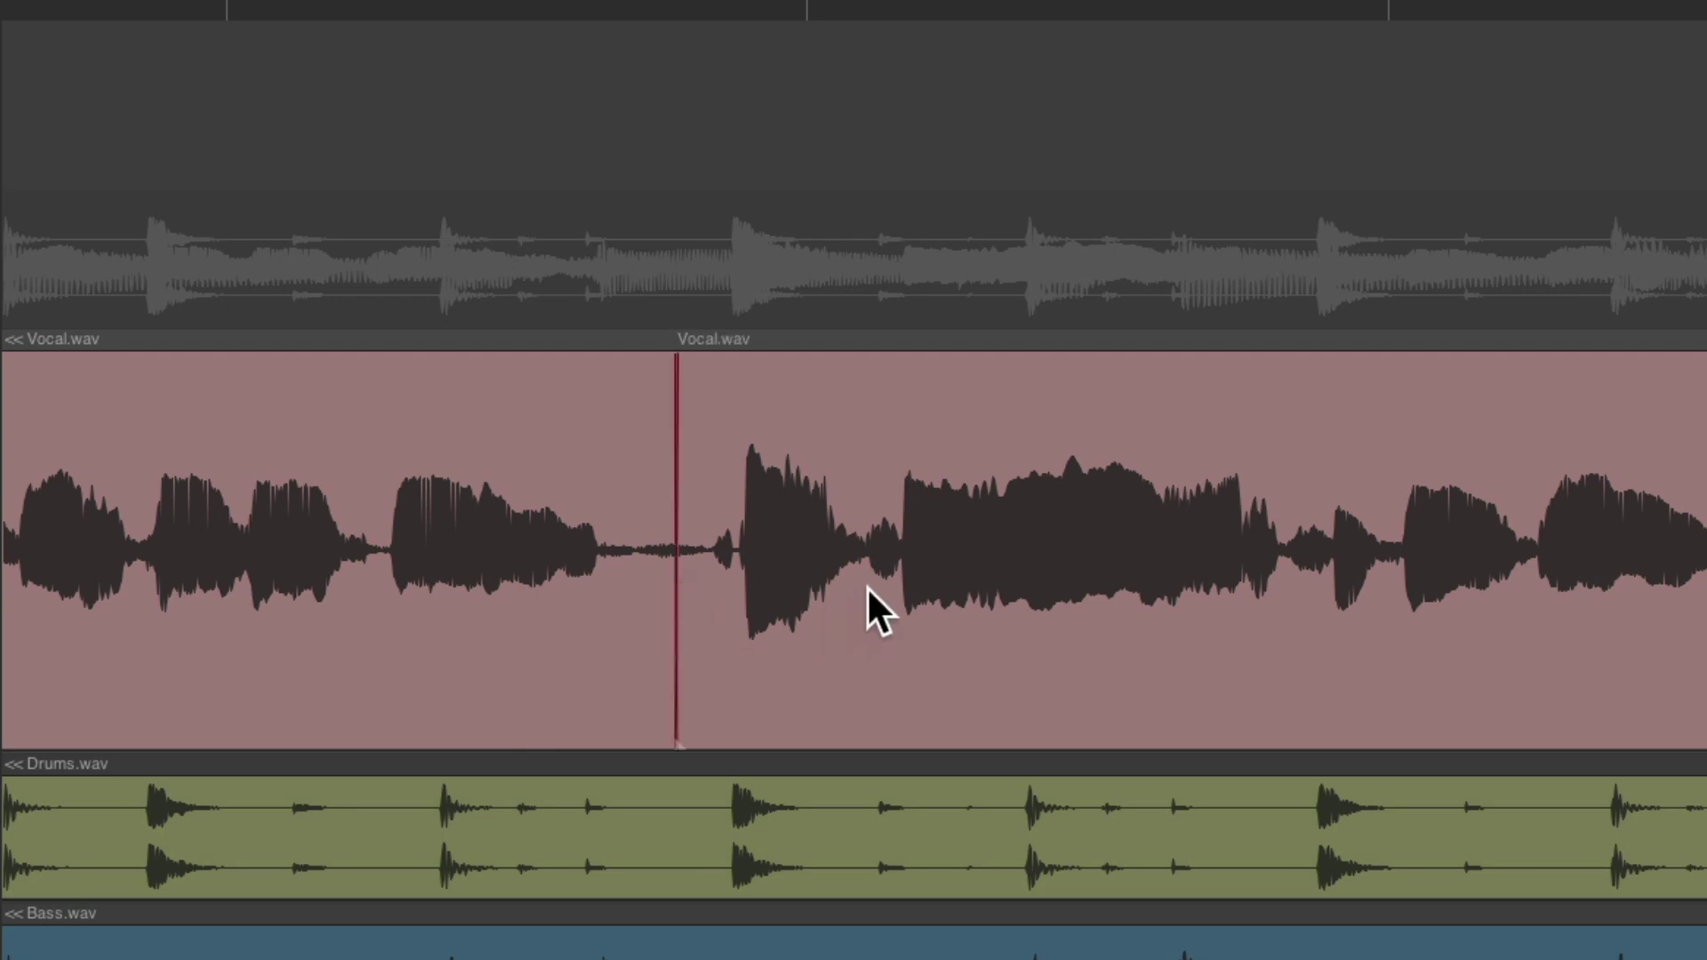
pyautogui.press('s')
pyautogui.press('s')
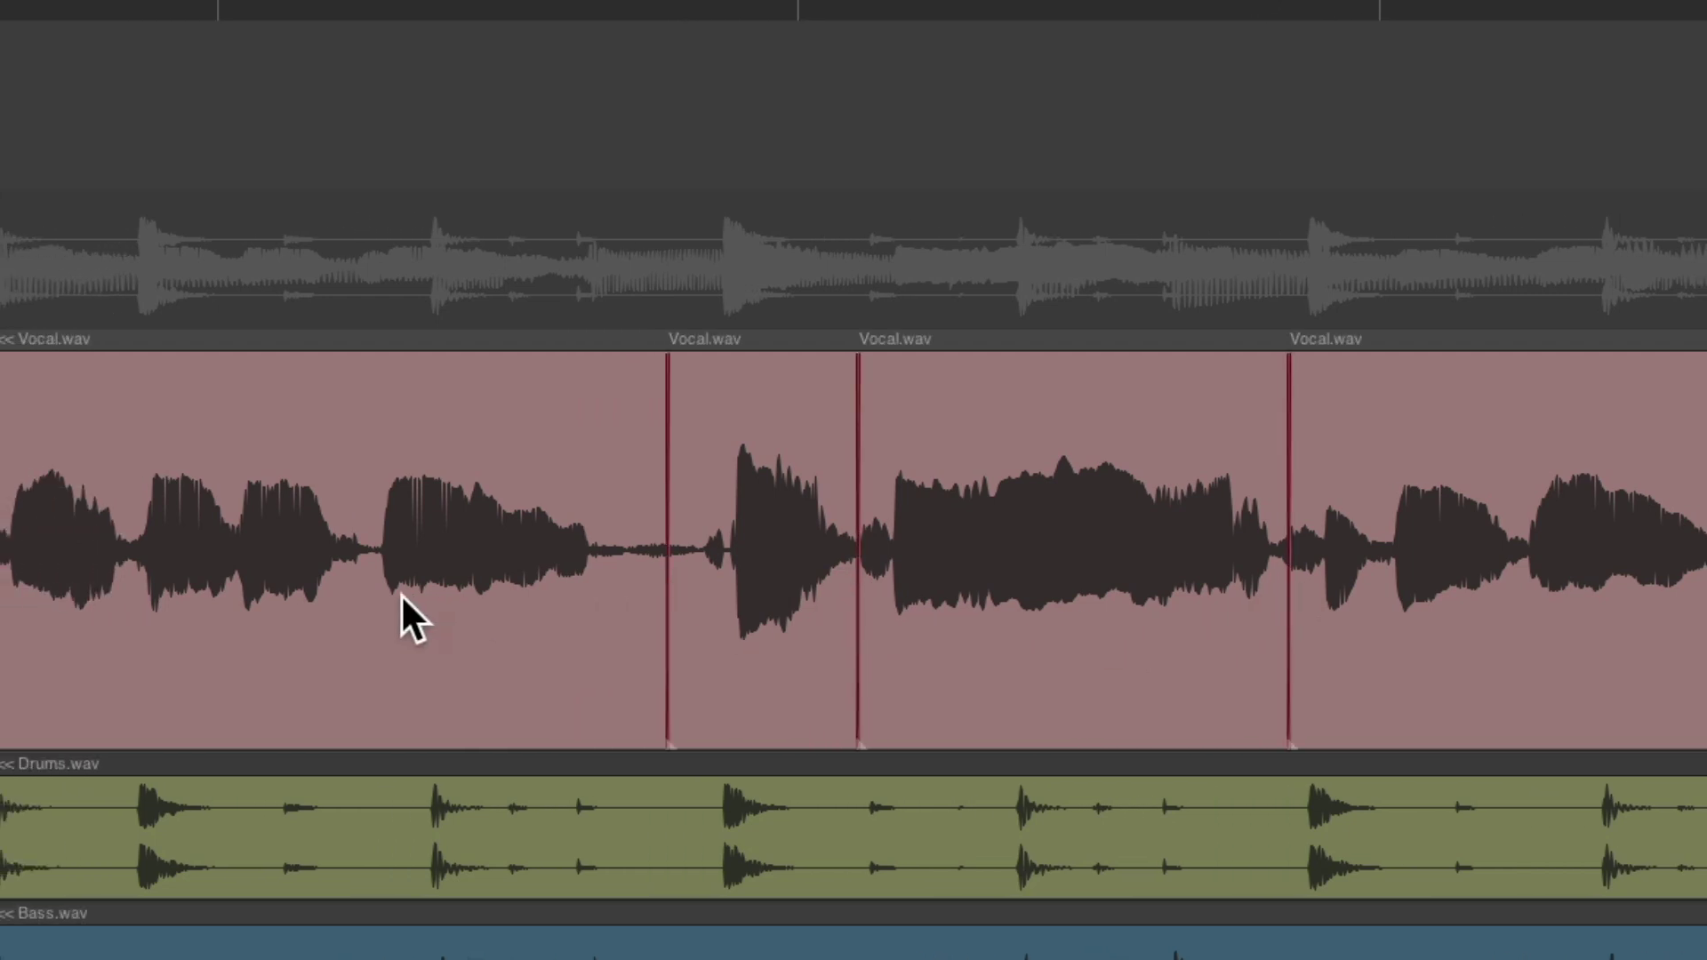
pyautogui.press('s')
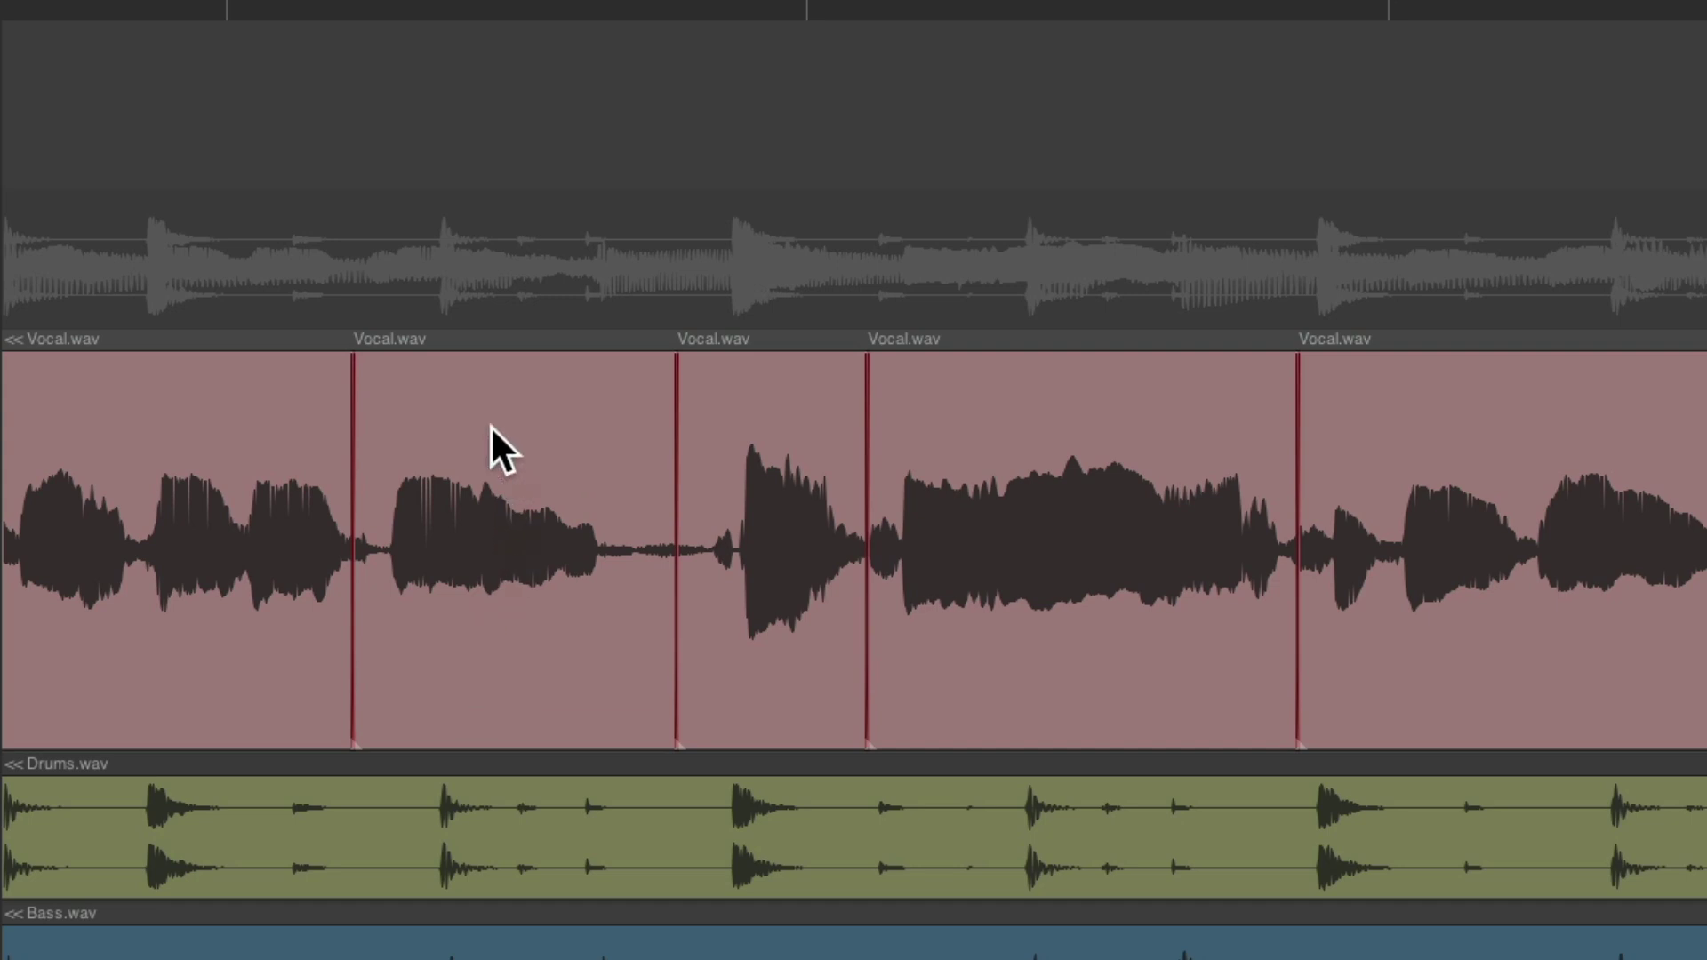
# Lower Vocal parts two, three and four to -0.74, -2.05 and -0.70 dB
pyautogui.moveTo(489, 354); pyautogui.dragTo(480, 384)
pyautogui.moveTo(792, 357); pyautogui.dragTo(781, 436)
pyautogui.moveTo(1072, 353)
pyautogui.mouseDown()
pyautogui.moveTo(1070, 427)
pyautogui.moveTo(1066, 384)
pyautogui.mouseUp()
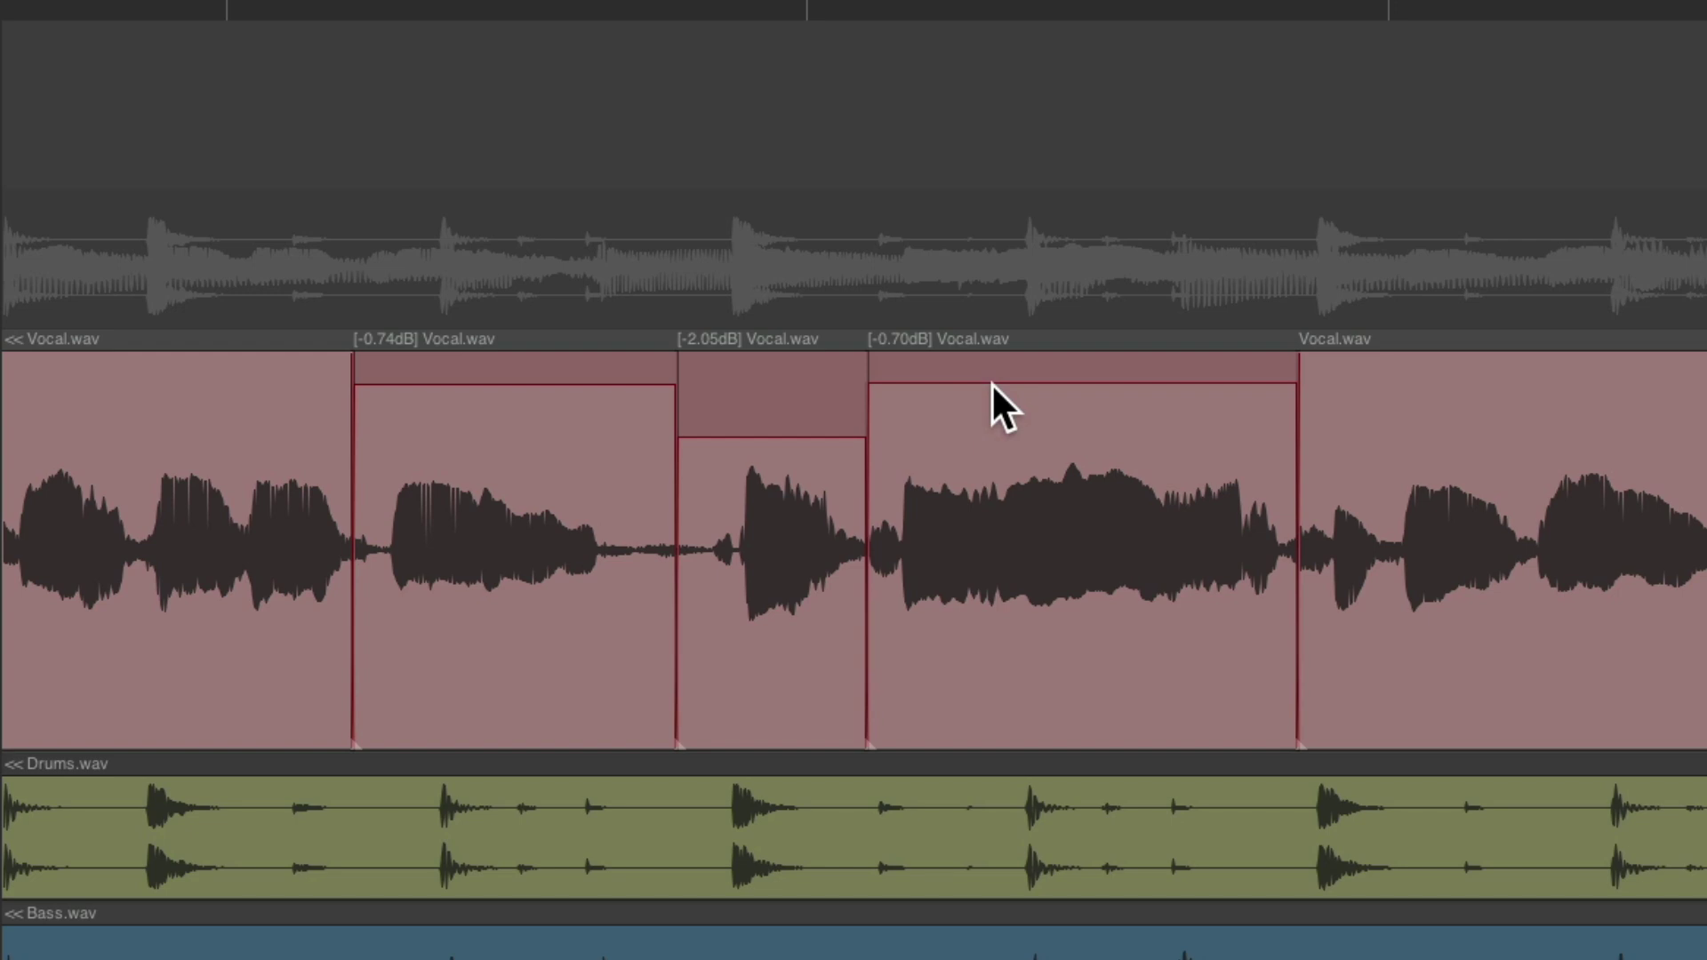
# Set the item volume handle preference to '+0dB is center of item'
pyautogui.press('super+comma')
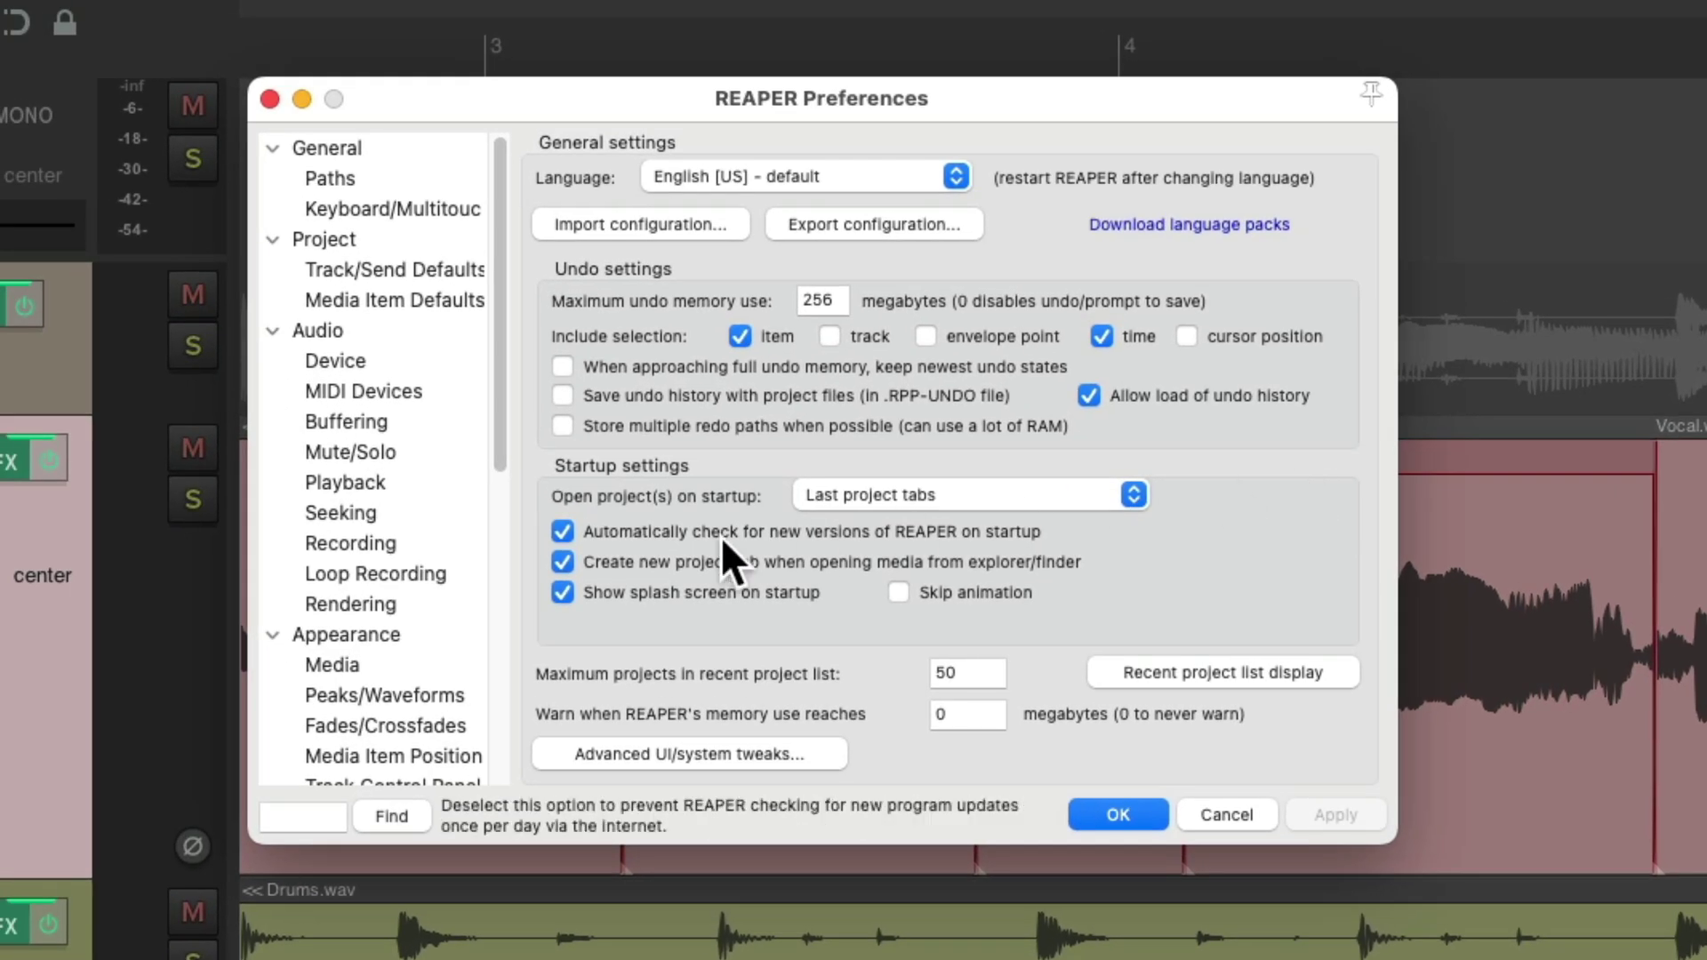
pyautogui.click(409, 660)
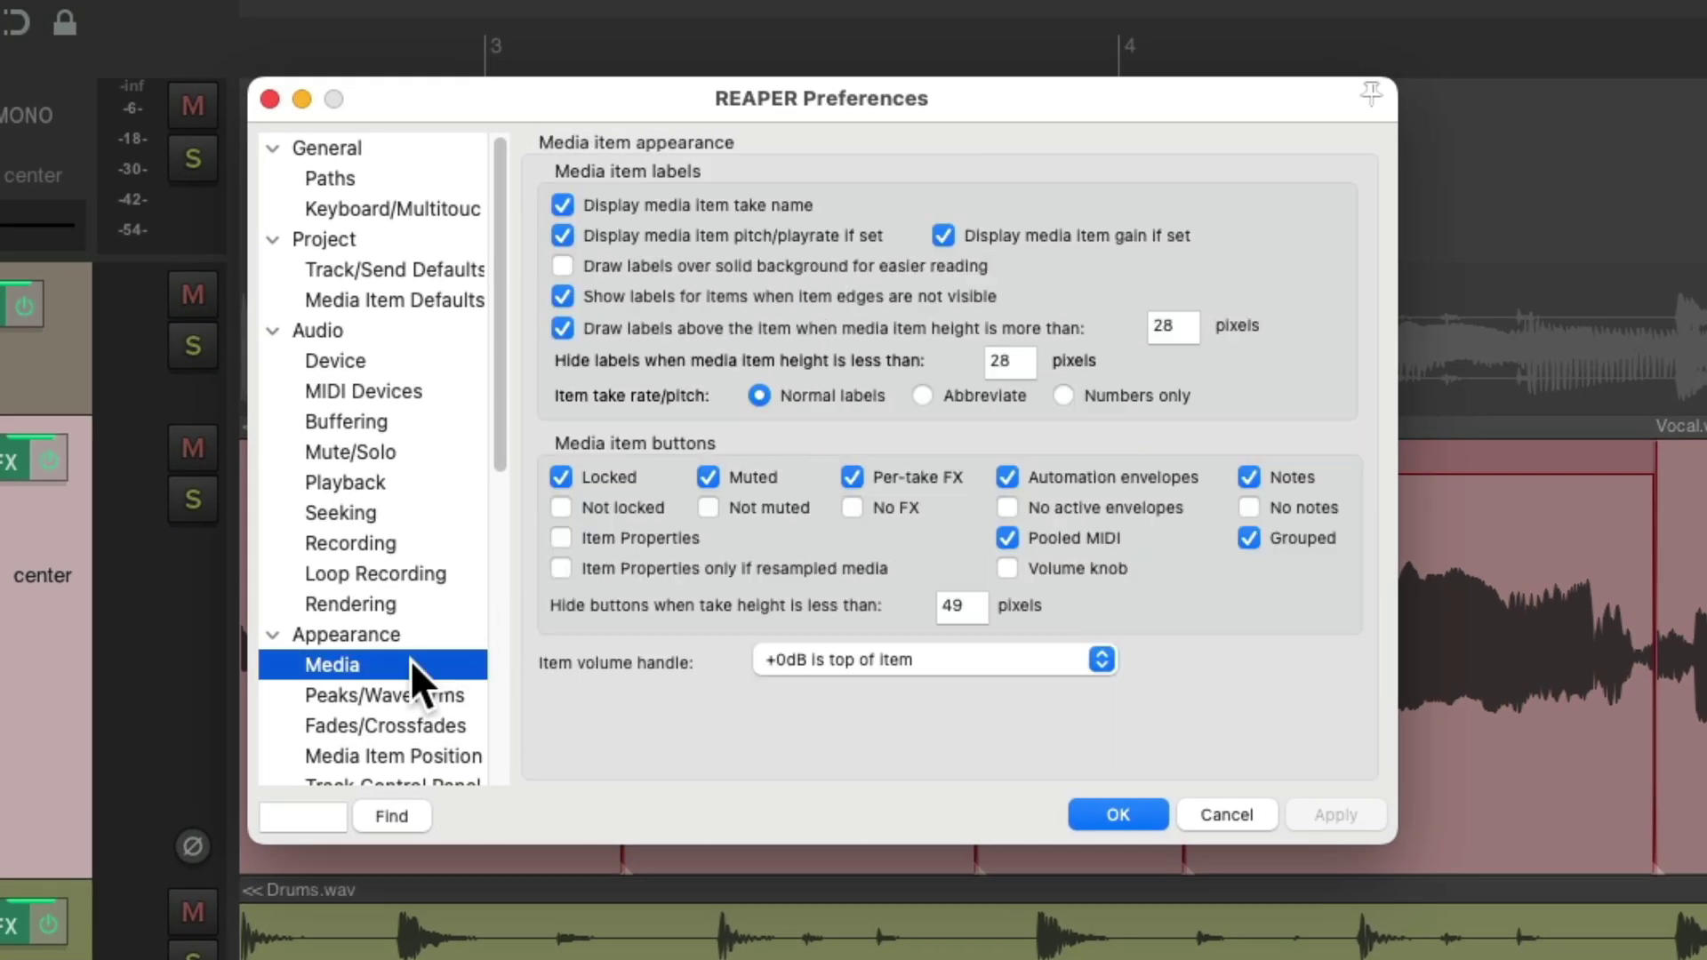
pyautogui.moveTo(612, 662)
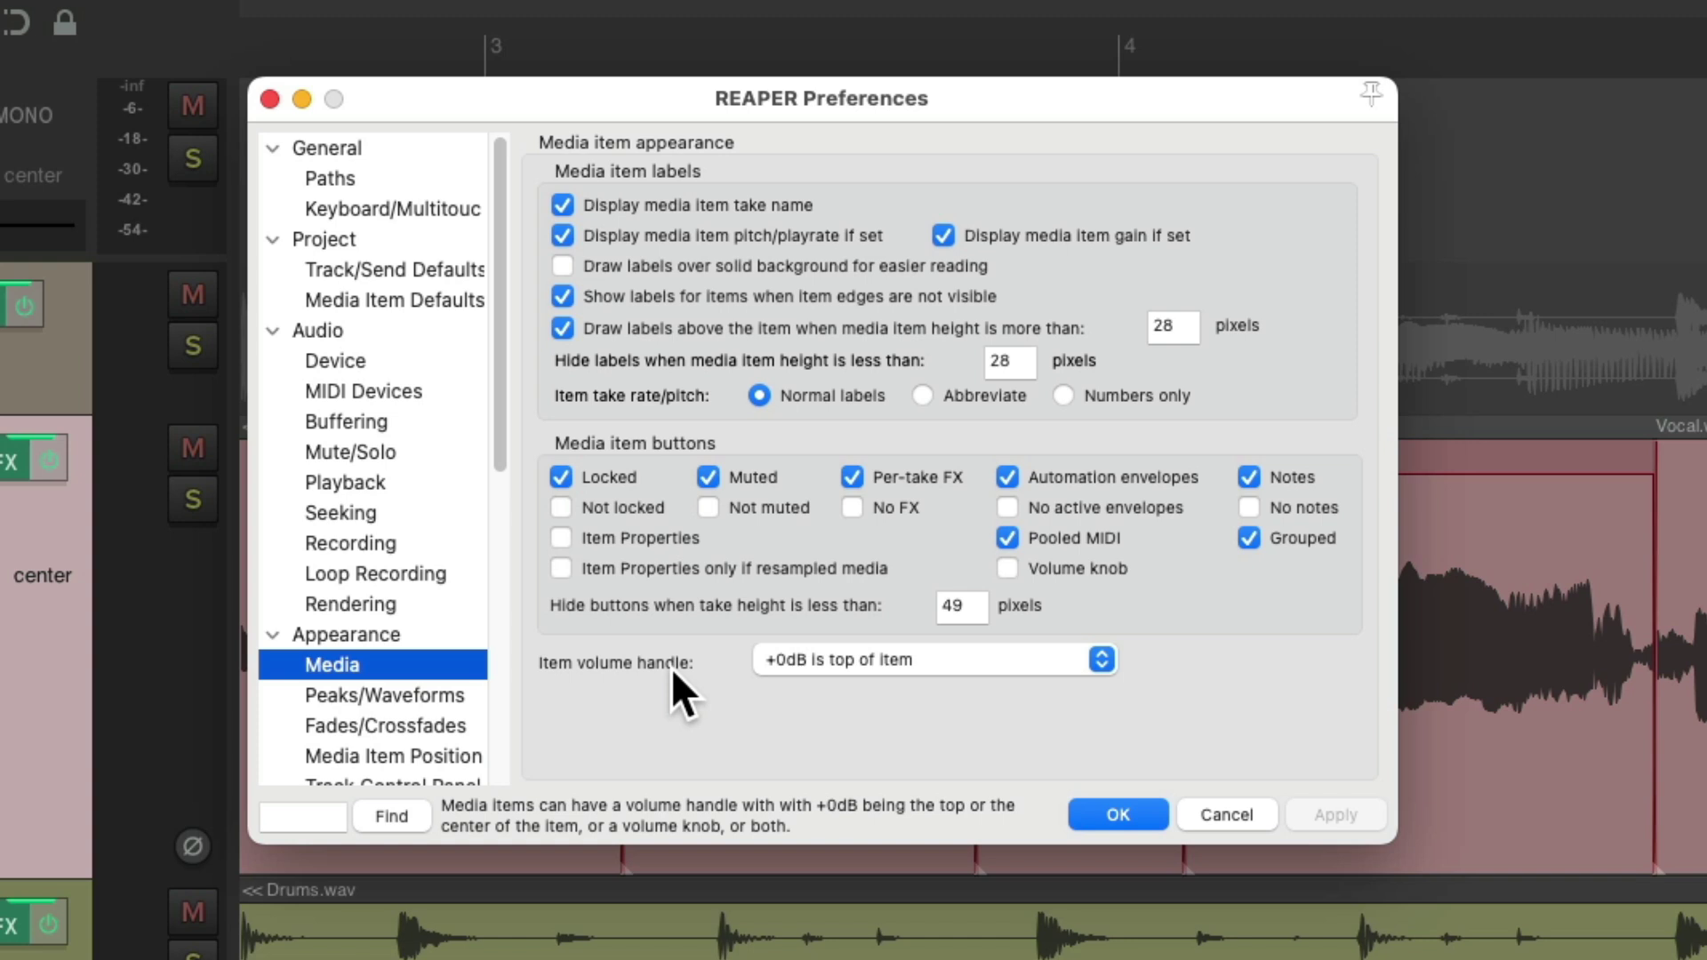
pyautogui.click(900, 660)
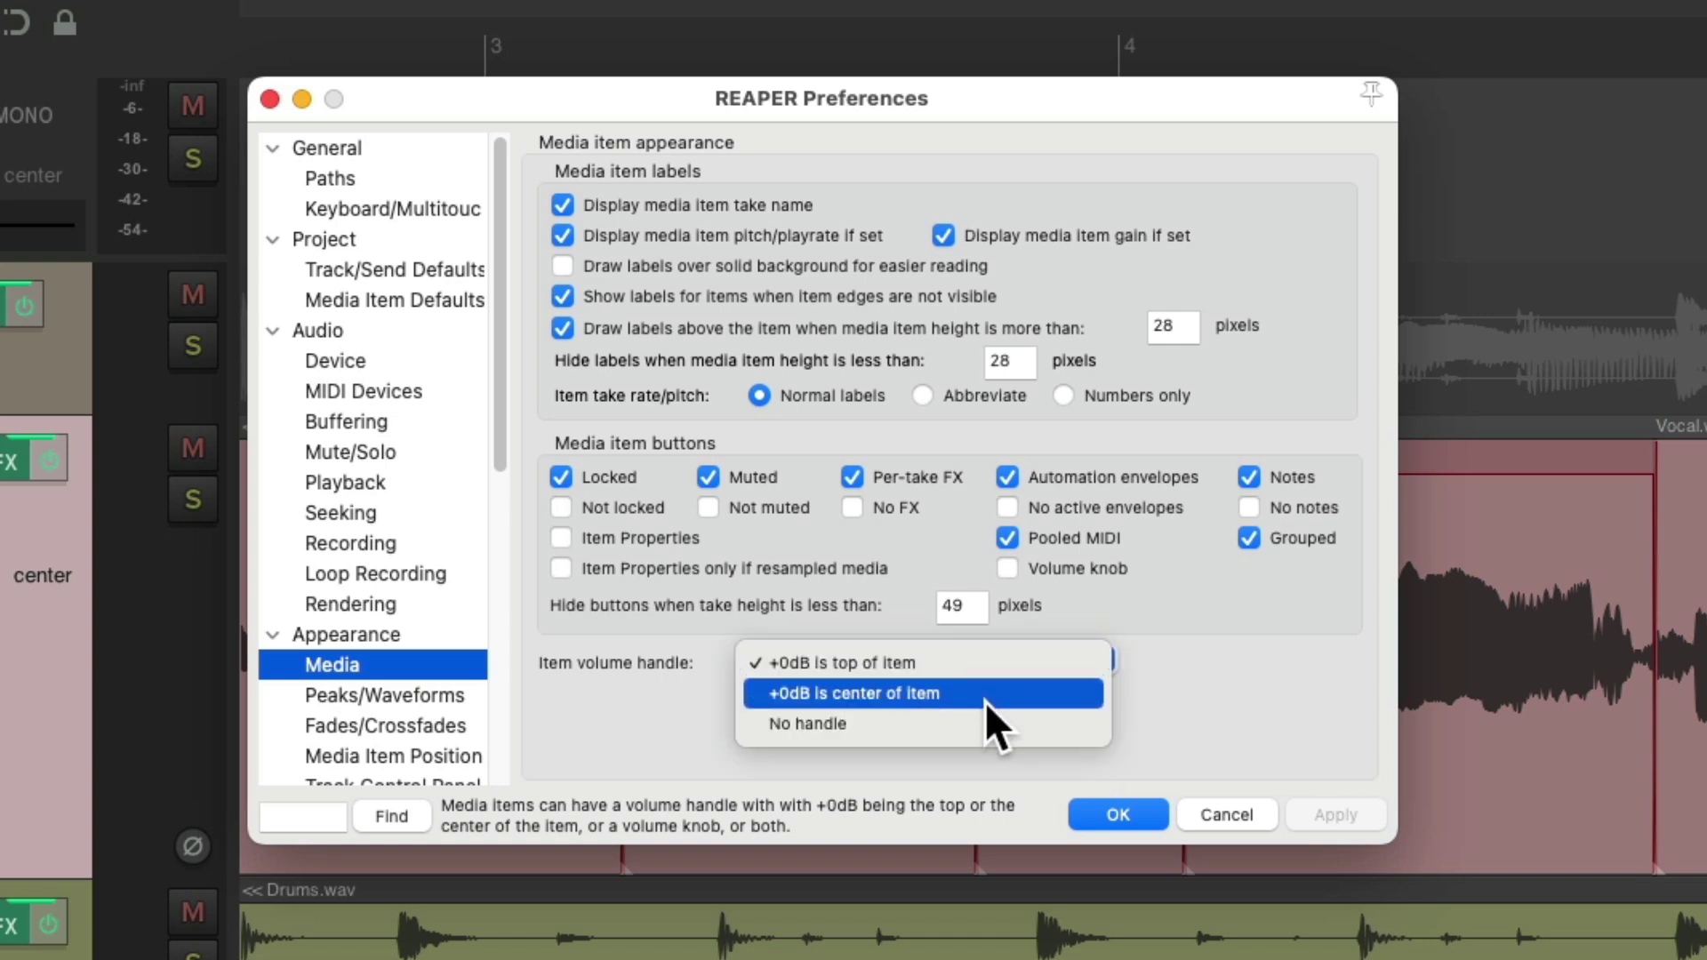
pyautogui.click(985, 694)
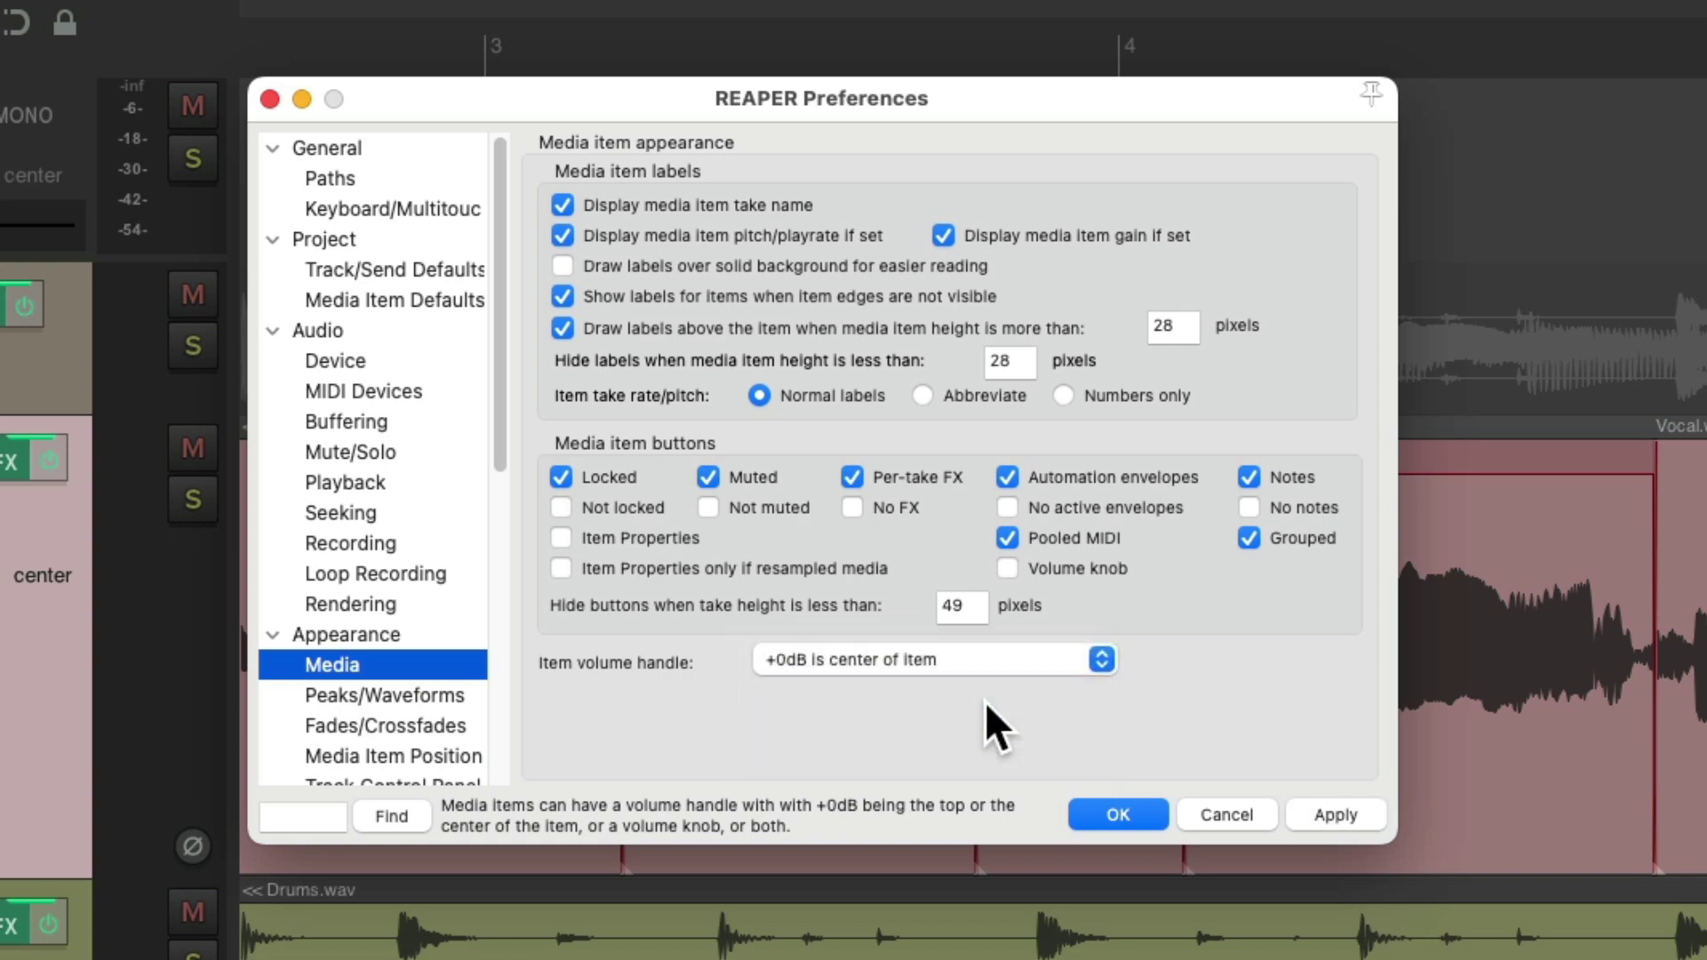
pyautogui.click(1118, 810)
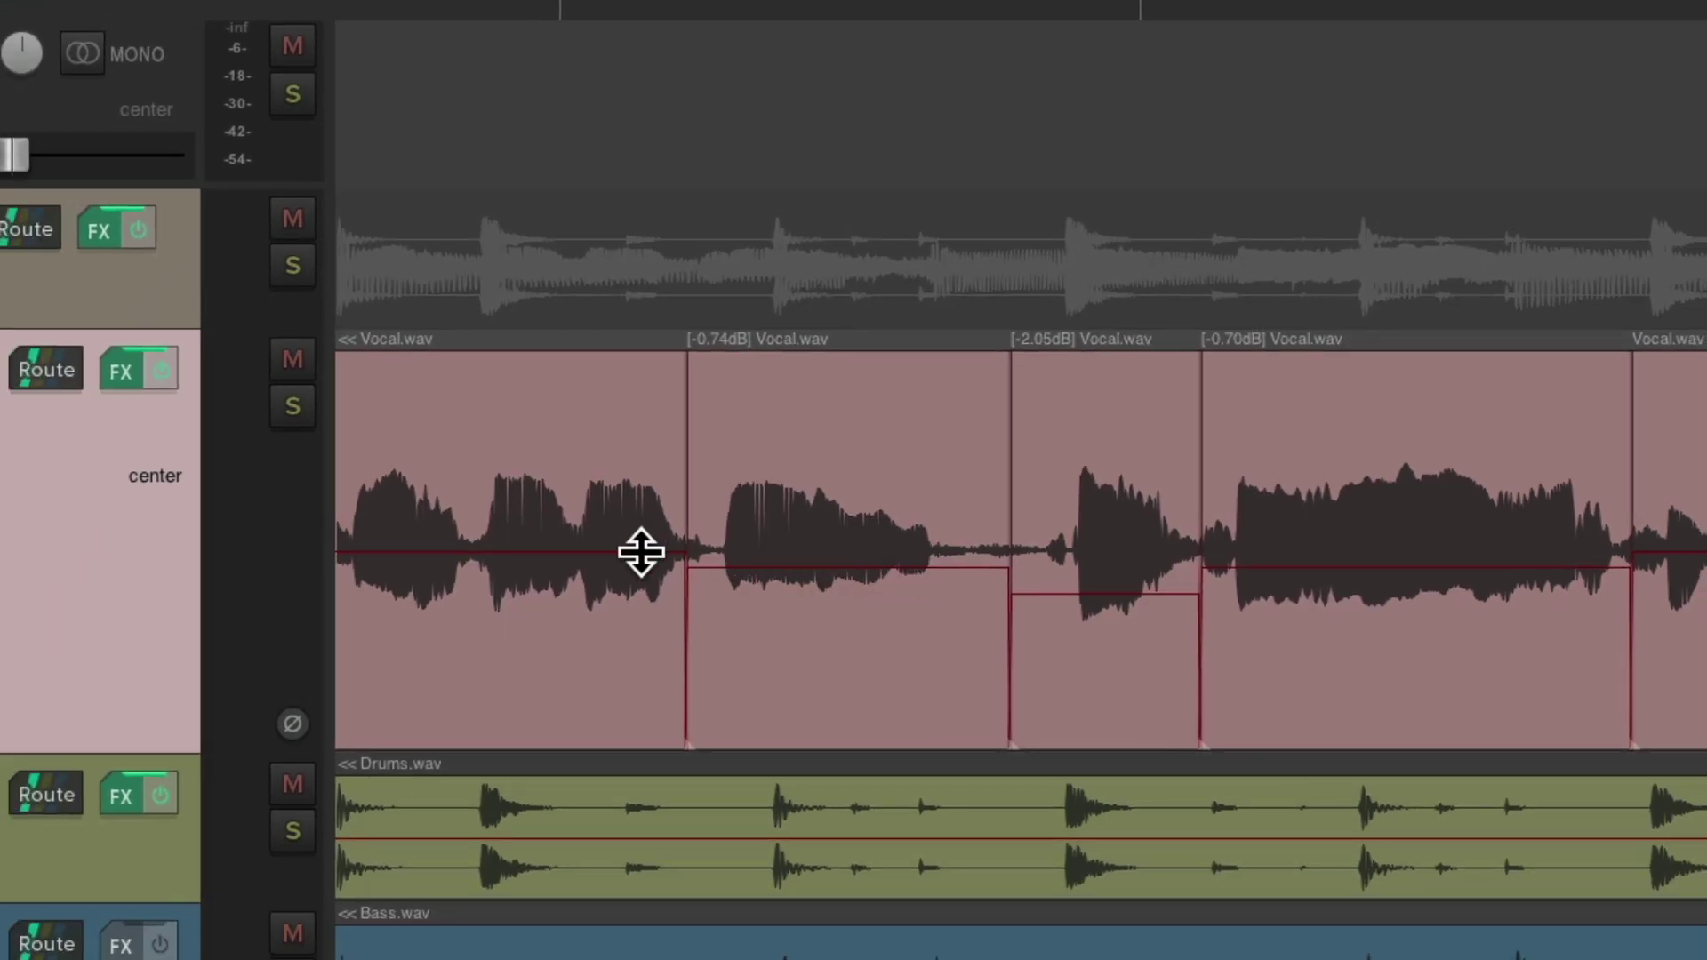
# Set the first four Vocal parts to +2.07, -0.63, -1.13 and -0.43 dB
pyautogui.moveTo(640, 552); pyautogui.dragTo(628, 499)
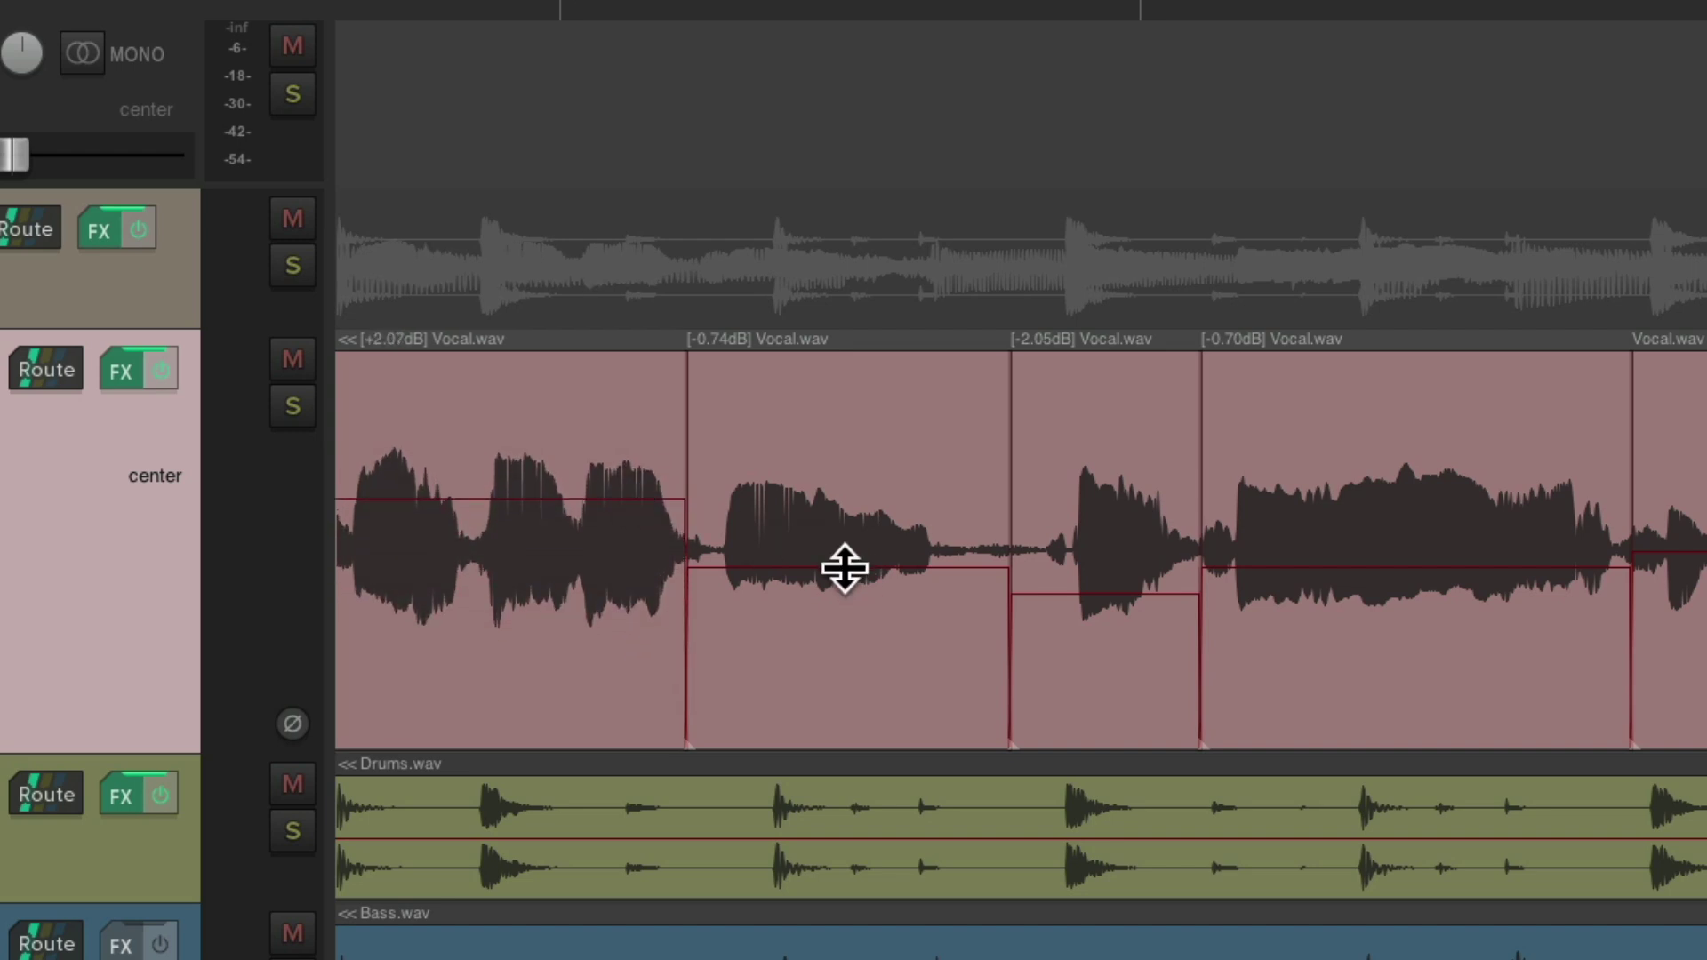
pyautogui.moveTo(845, 569)
pyautogui.mouseDown()
pyautogui.moveTo(853, 548)
pyautogui.moveTo(853, 565)
pyautogui.mouseUp()
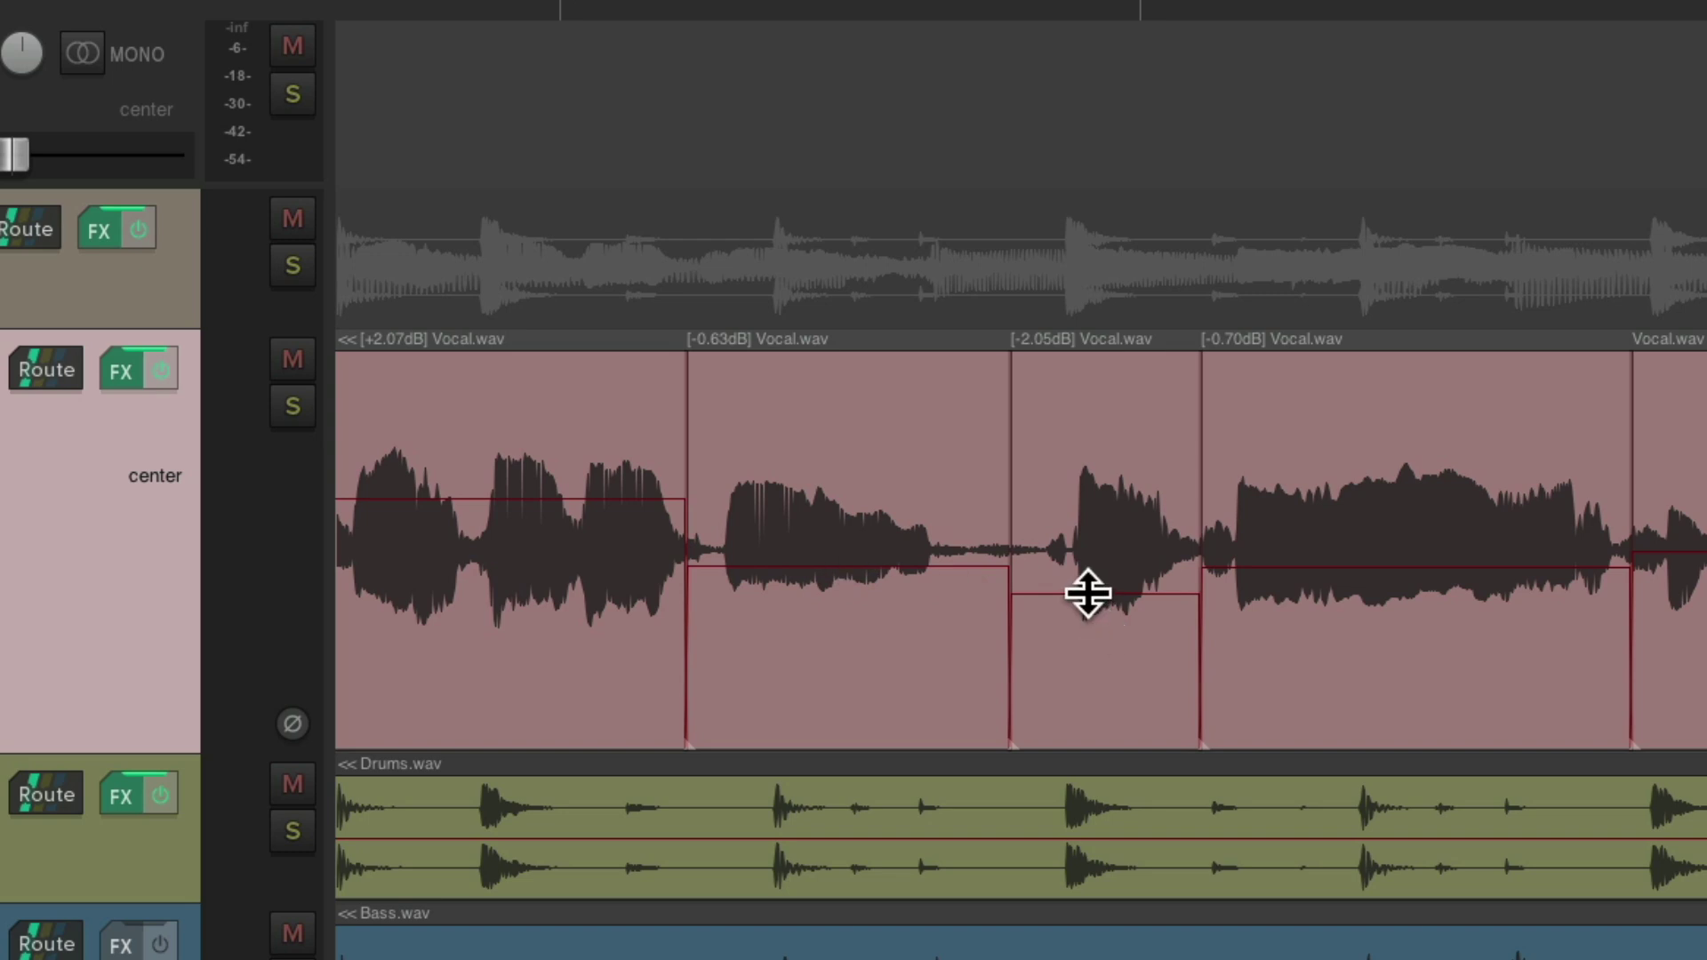
pyautogui.moveTo(1088, 593)
pyautogui.mouseDown()
pyautogui.moveTo(1090, 644)
pyautogui.moveTo(1082, 545)
pyautogui.moveTo(1080, 576)
pyautogui.mouseUp()
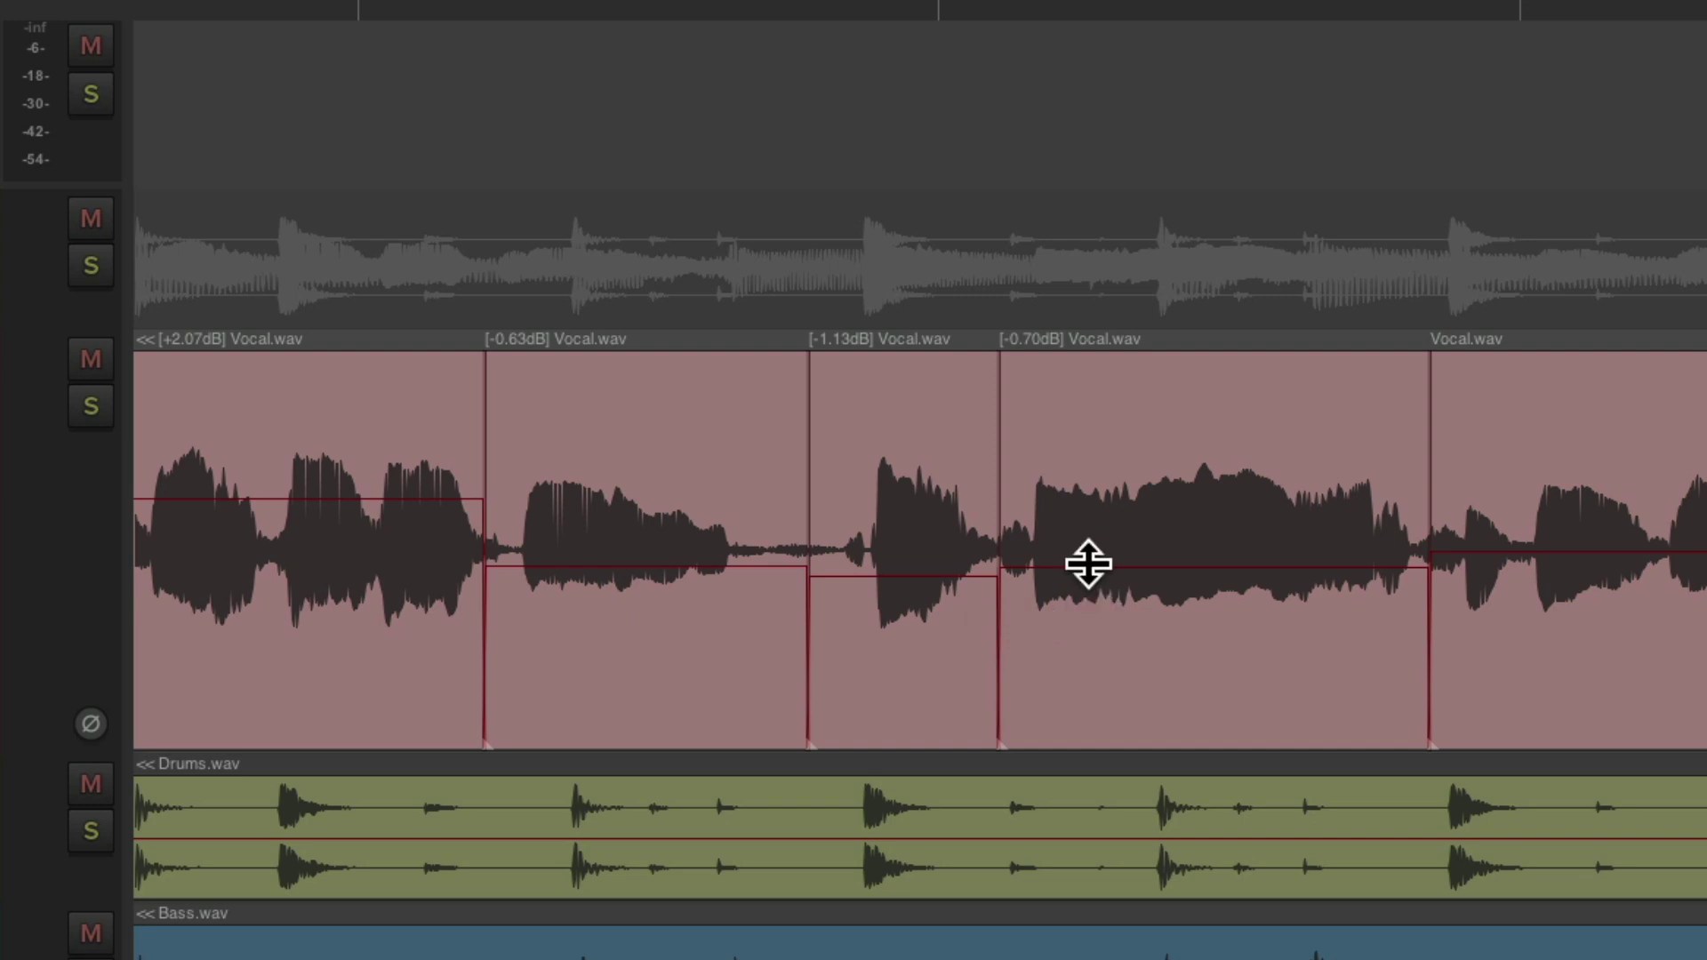
pyautogui.moveTo(1088, 564)
pyautogui.mouseDown()
pyautogui.moveTo(1085, 643)
pyautogui.moveTo(1083, 562)
pyautogui.mouseUp()
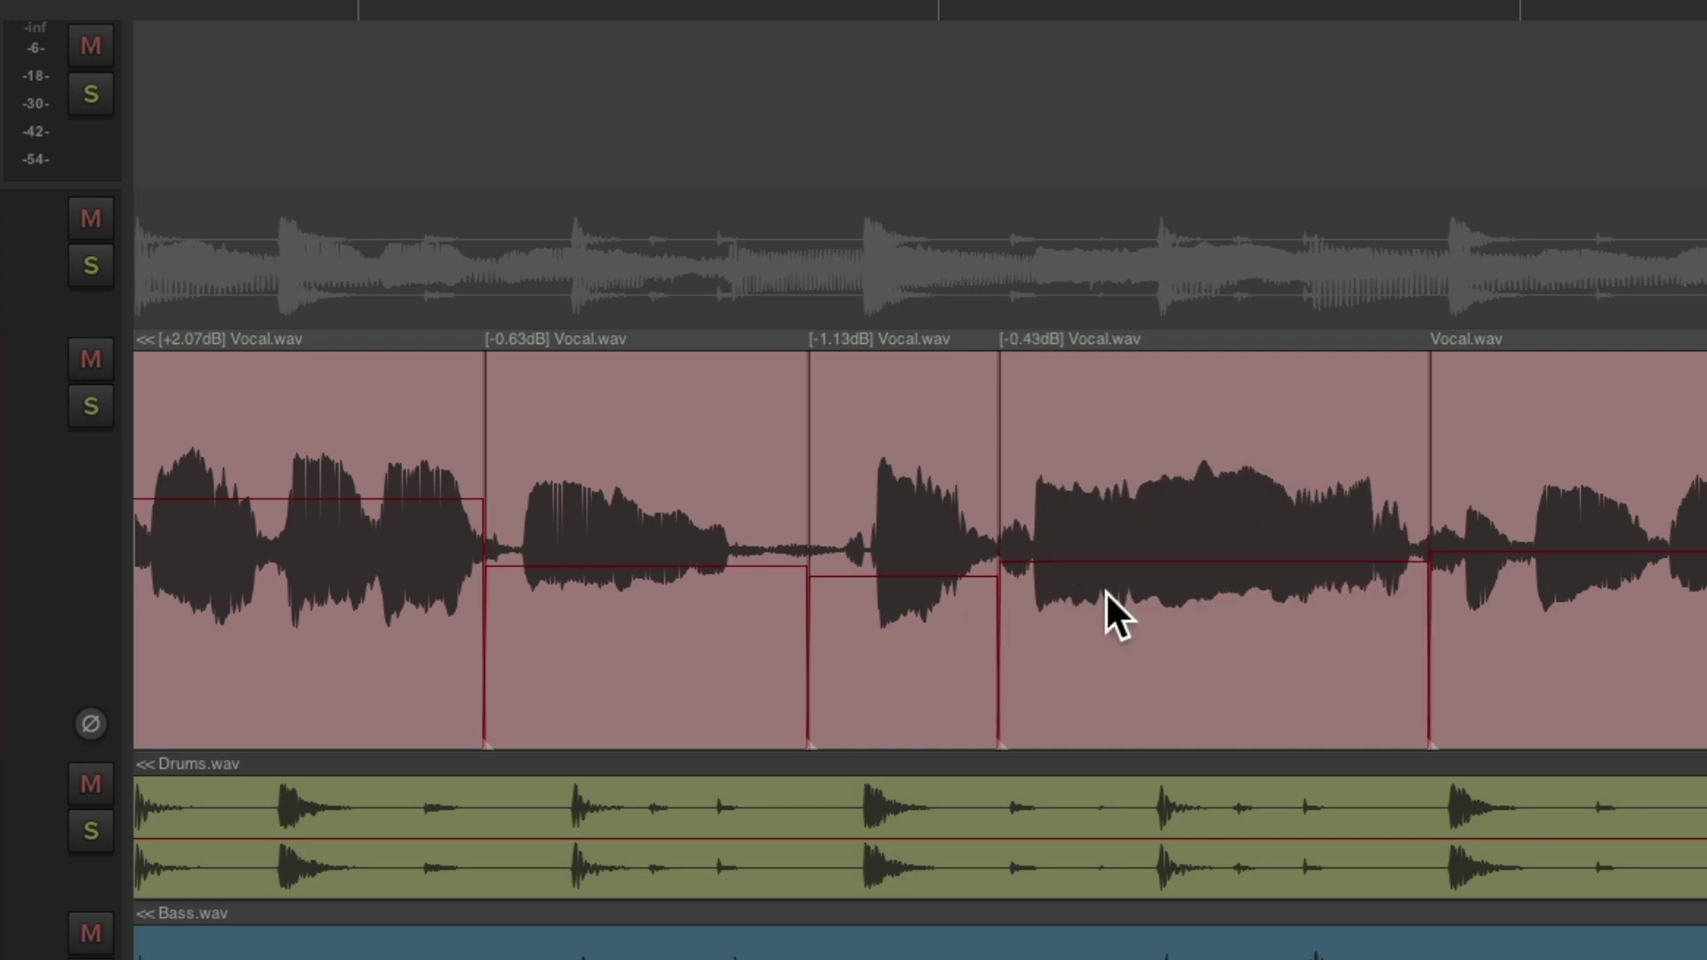
# Remove the item volume handle and show a volume knob on each item instead
pyautogui.press('super+comma')
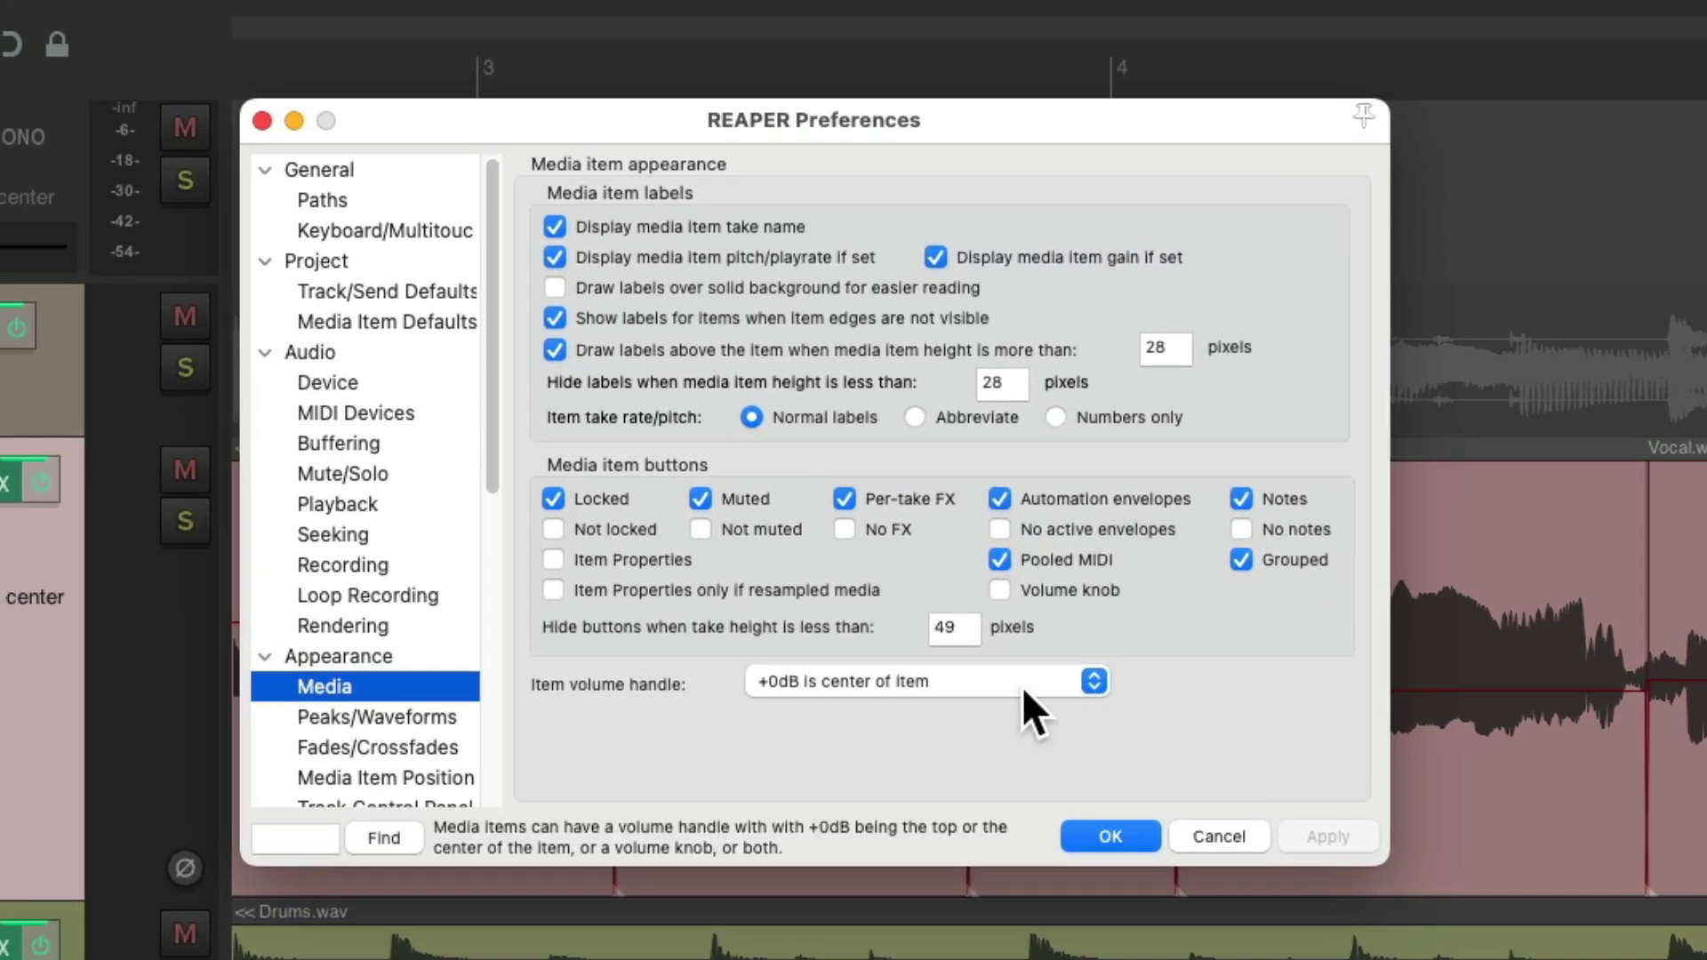
pyautogui.click(1021, 685)
pyautogui.click(983, 713)
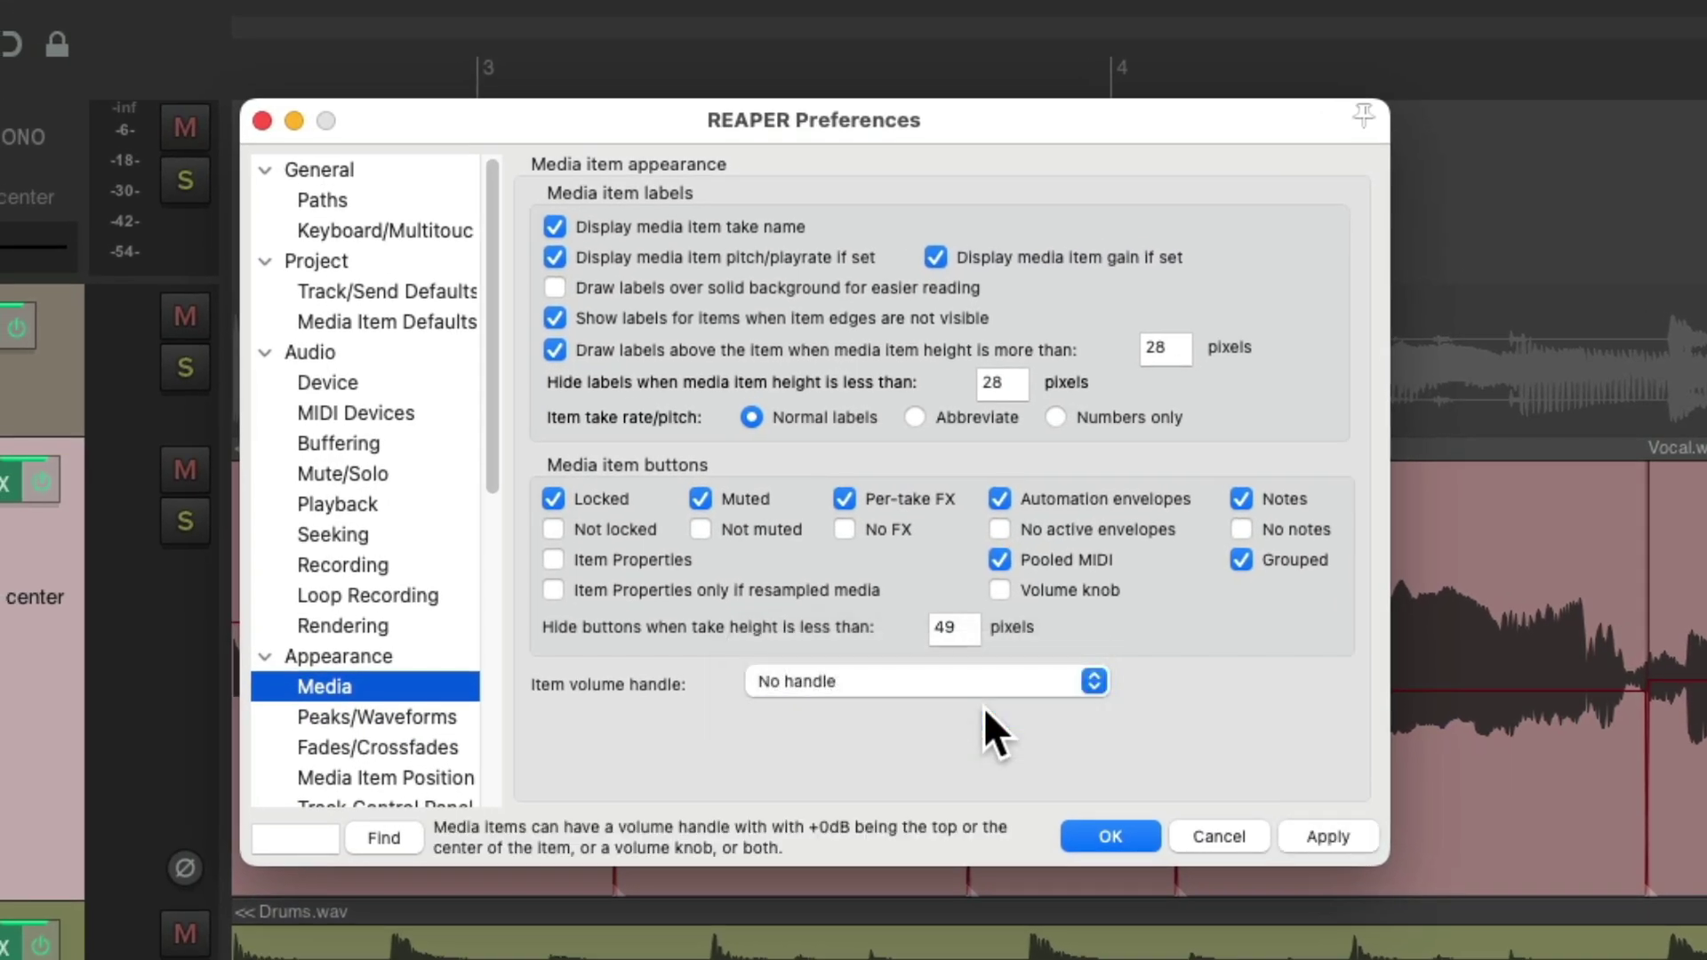
pyautogui.click(999, 589)
pyautogui.click(1100, 834)
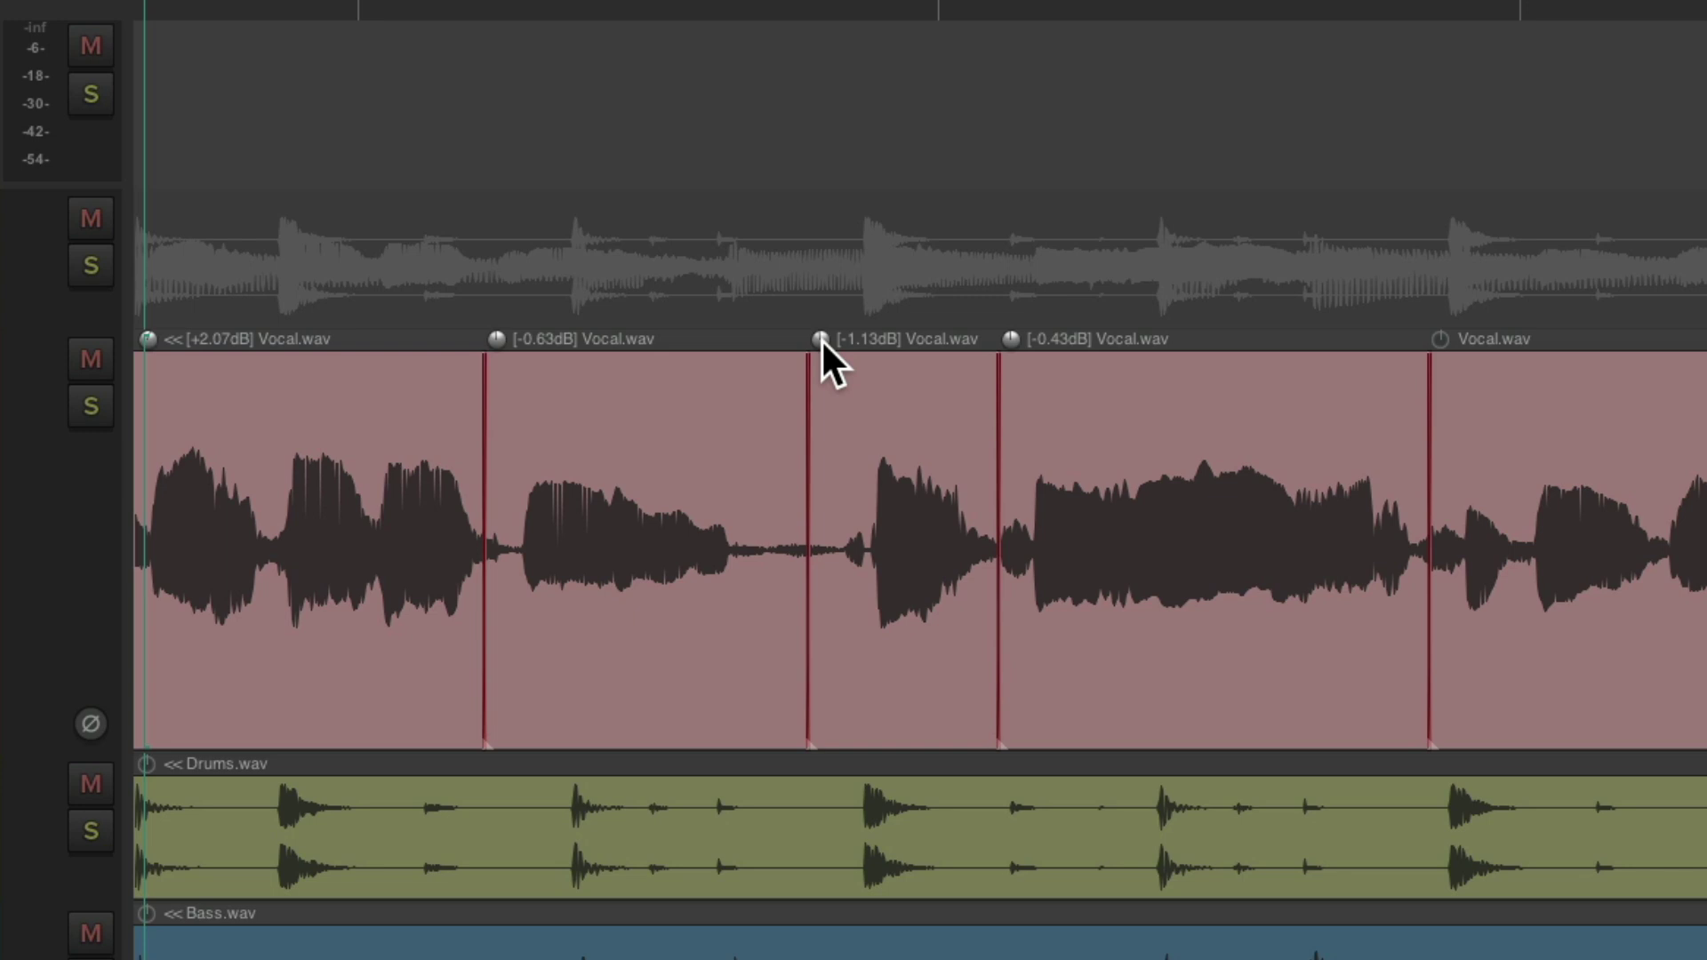
# With the item knobs, set part three to 0 dB, part two to +0.10 dB, part four to +0.30 dB
pyautogui.moveTo(820, 338)
pyautogui.mouseDown()
pyautogui.moveTo(820, 392)
pyautogui.moveTo(815, 332)
pyautogui.mouseUp()
pyautogui.moveTo(495, 339)
pyautogui.mouseDown()
pyautogui.moveTo(496, 370)
pyautogui.moveTo(495, 333)
pyautogui.mouseUp()
pyautogui.moveTo(1001, 346)
pyautogui.mouseDown()
pyautogui.moveTo(1002, 385)
pyautogui.moveTo(999, 335)
pyautogui.mouseUp()
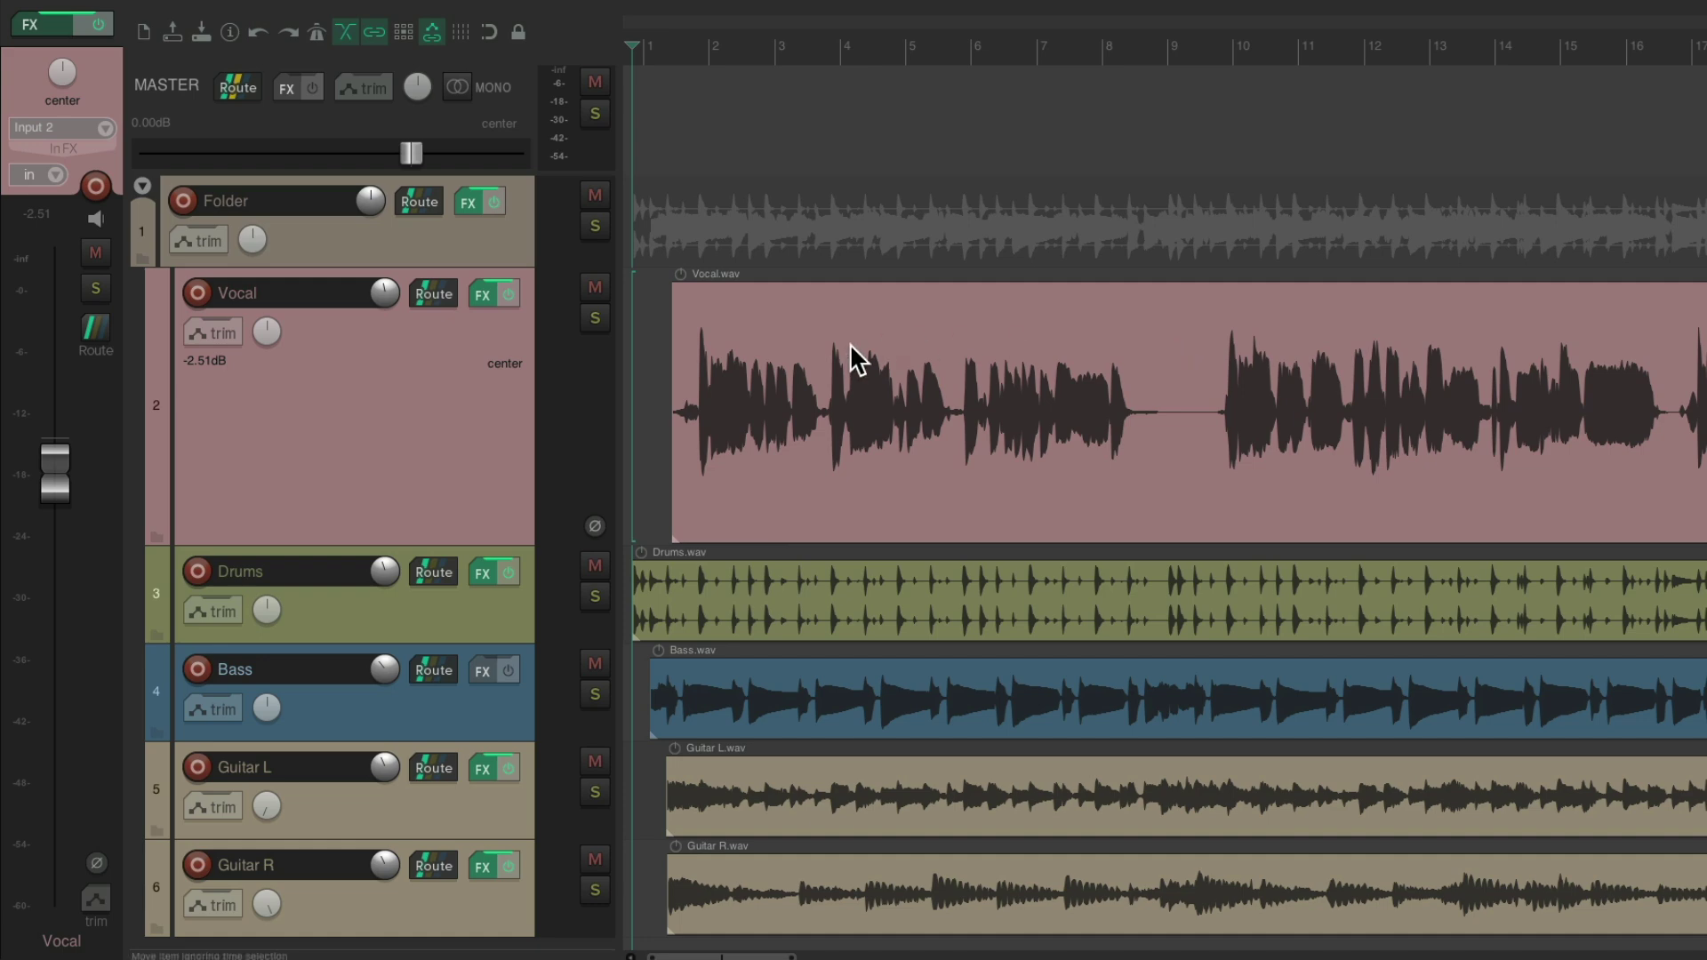
# In Media Item Properties, lower the Vocal take volume to -18.8 dB, then reset it to -2.27 dB
pyautogui.doubleClick(786, 316)
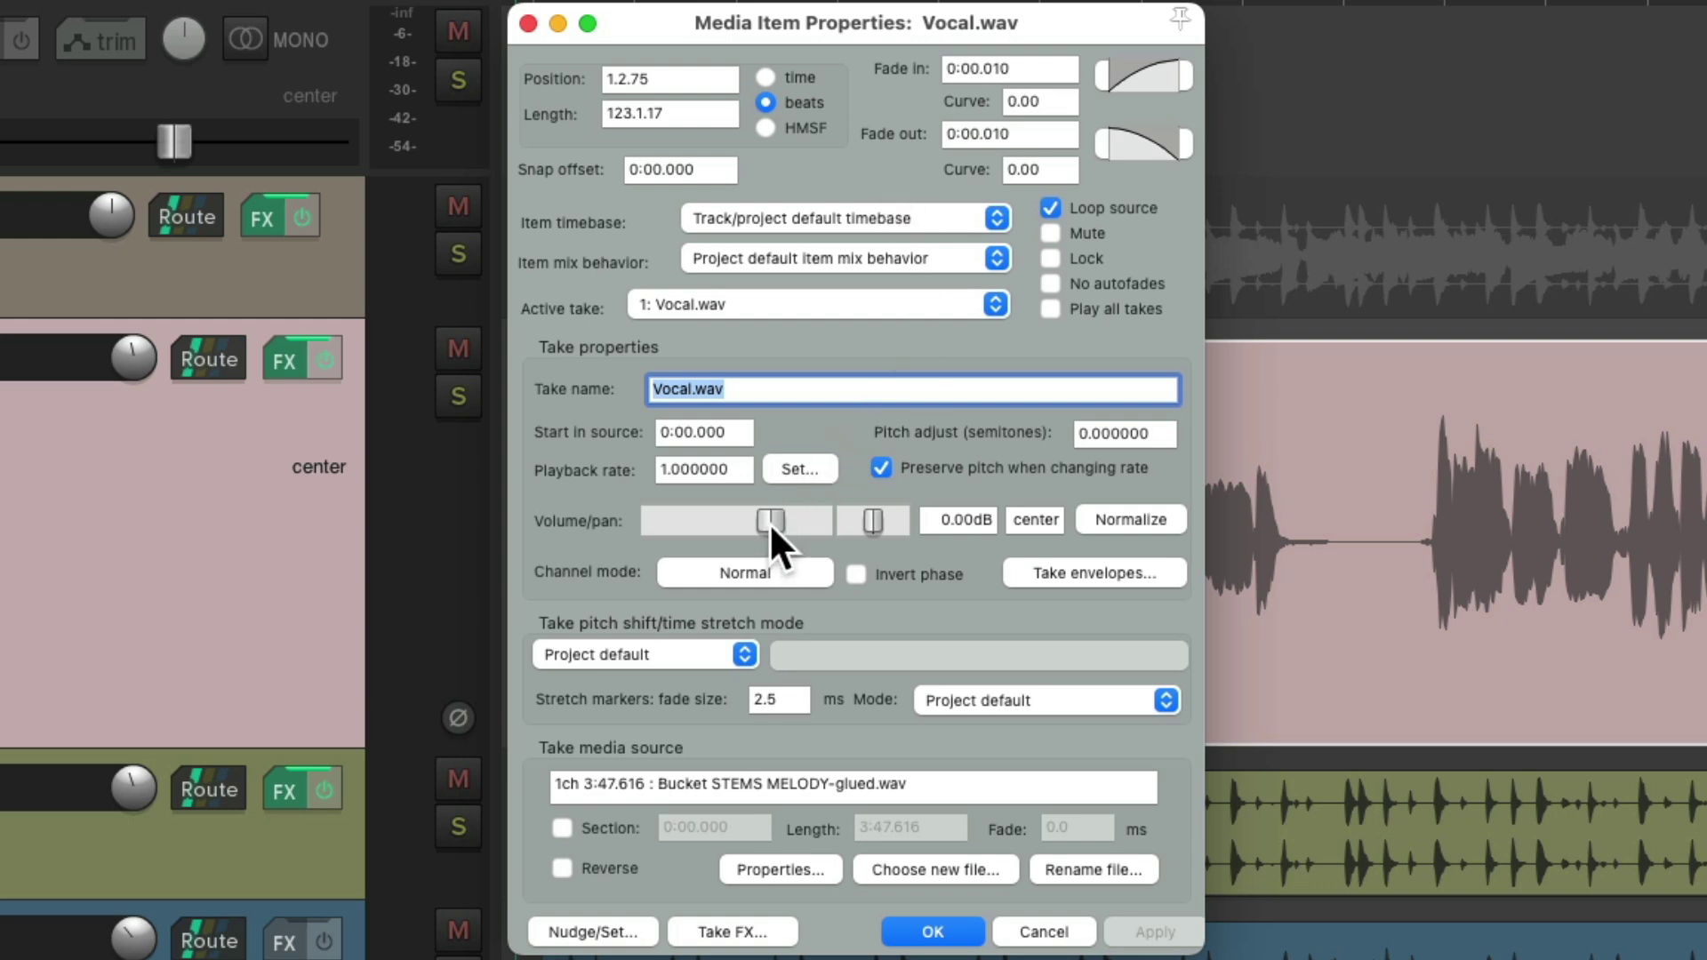
pyautogui.moveTo(770, 521); pyautogui.dragTo(718, 524)
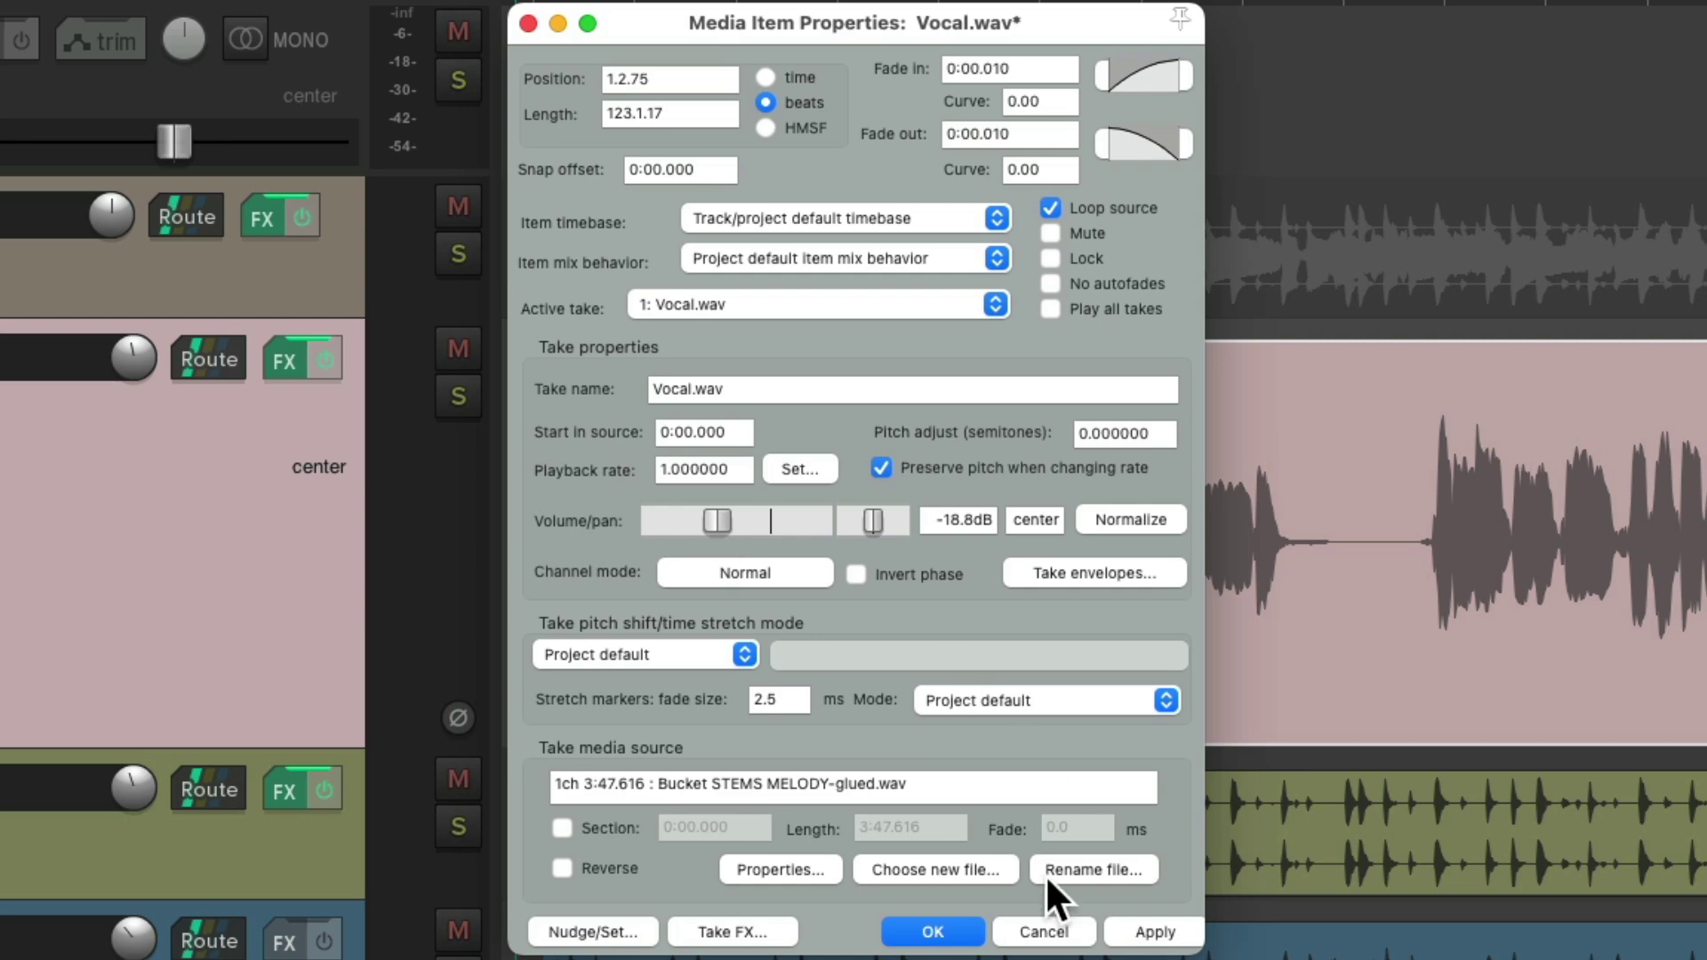
pyautogui.click(969, 930)
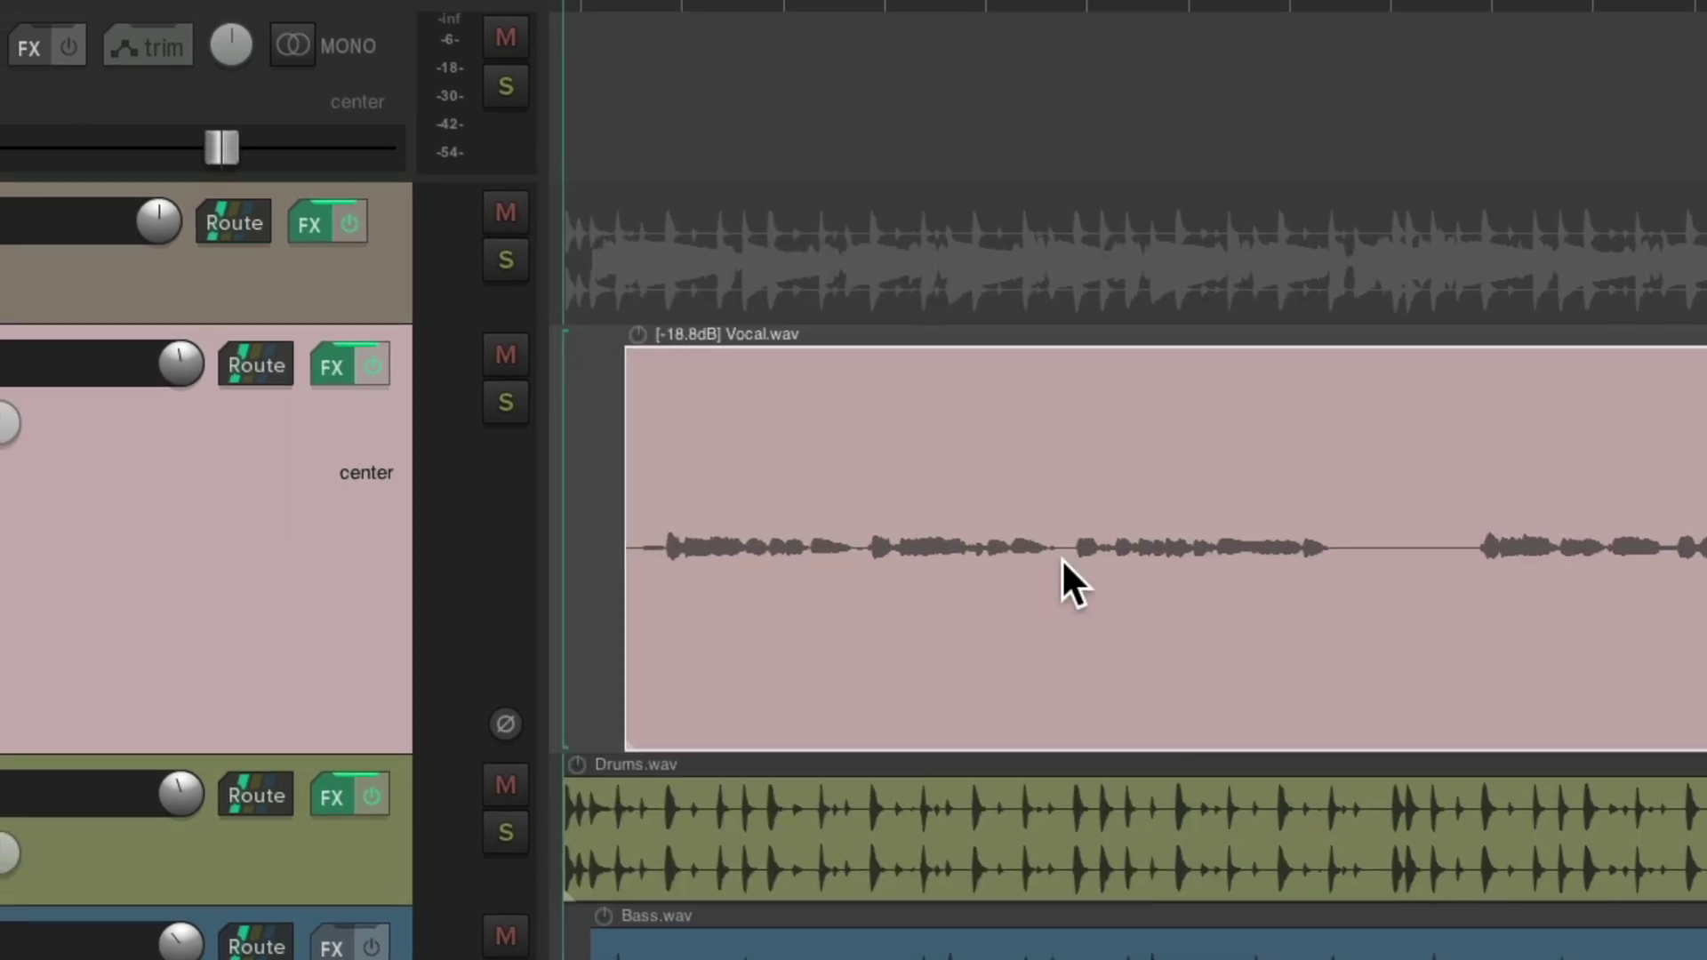
pyautogui.doubleClick(1014, 436)
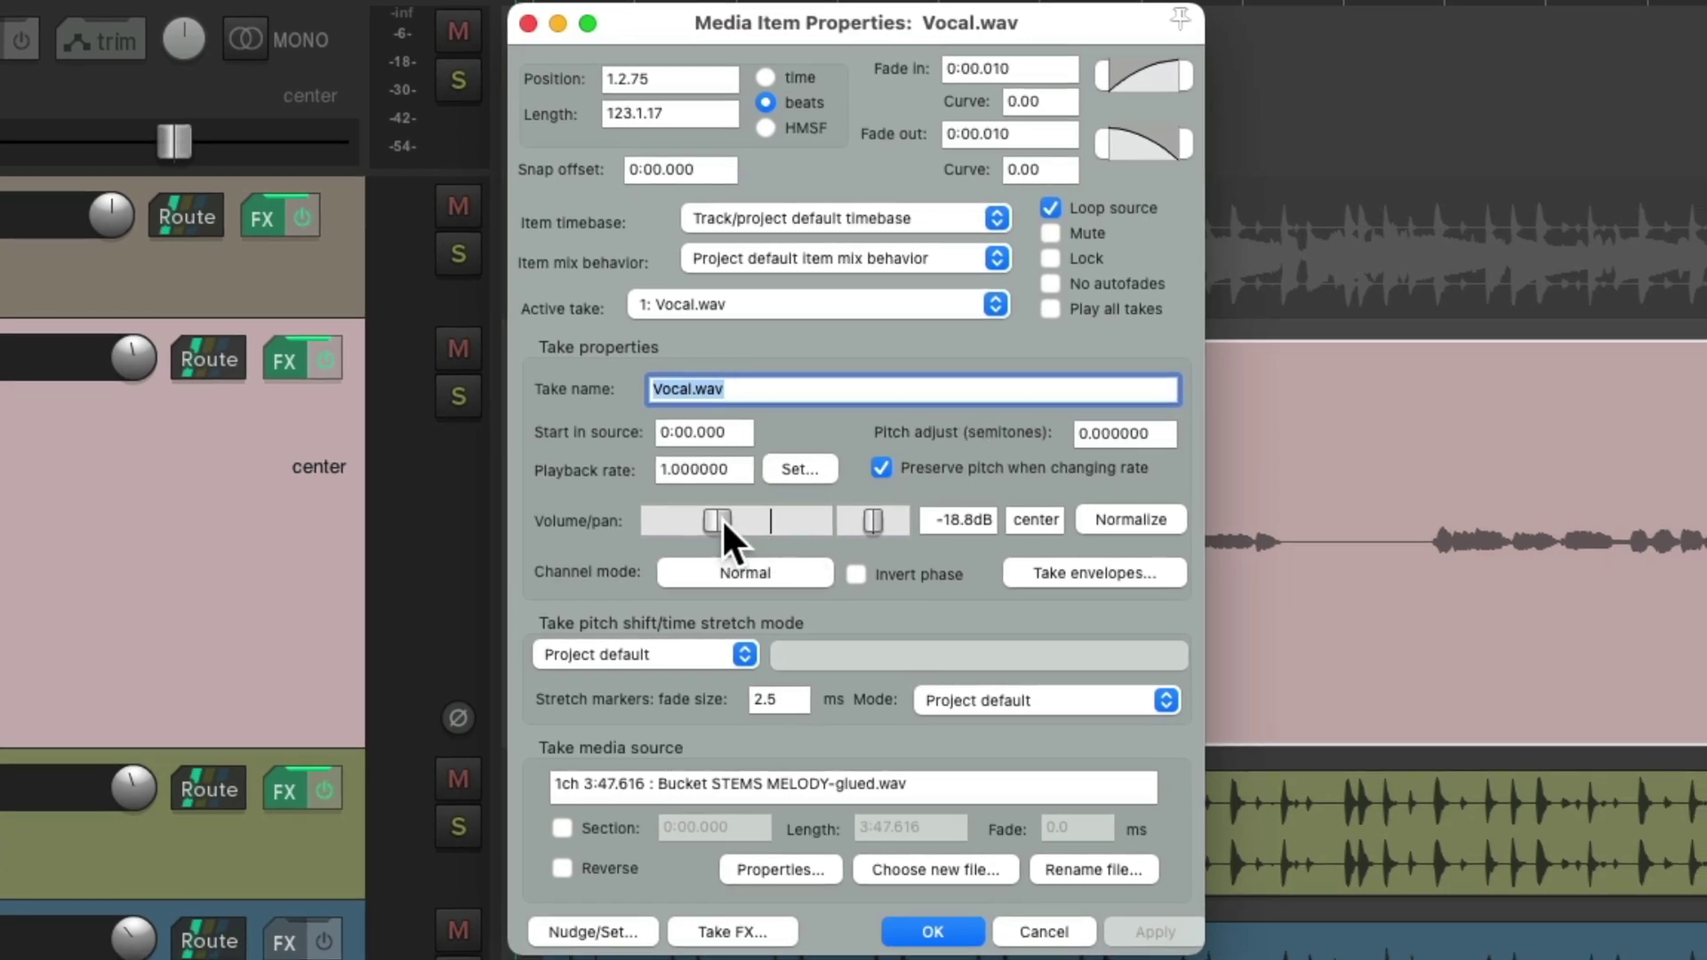
pyautogui.moveTo(720, 519); pyautogui.dragTo(768, 520)
pyautogui.click(931, 931)
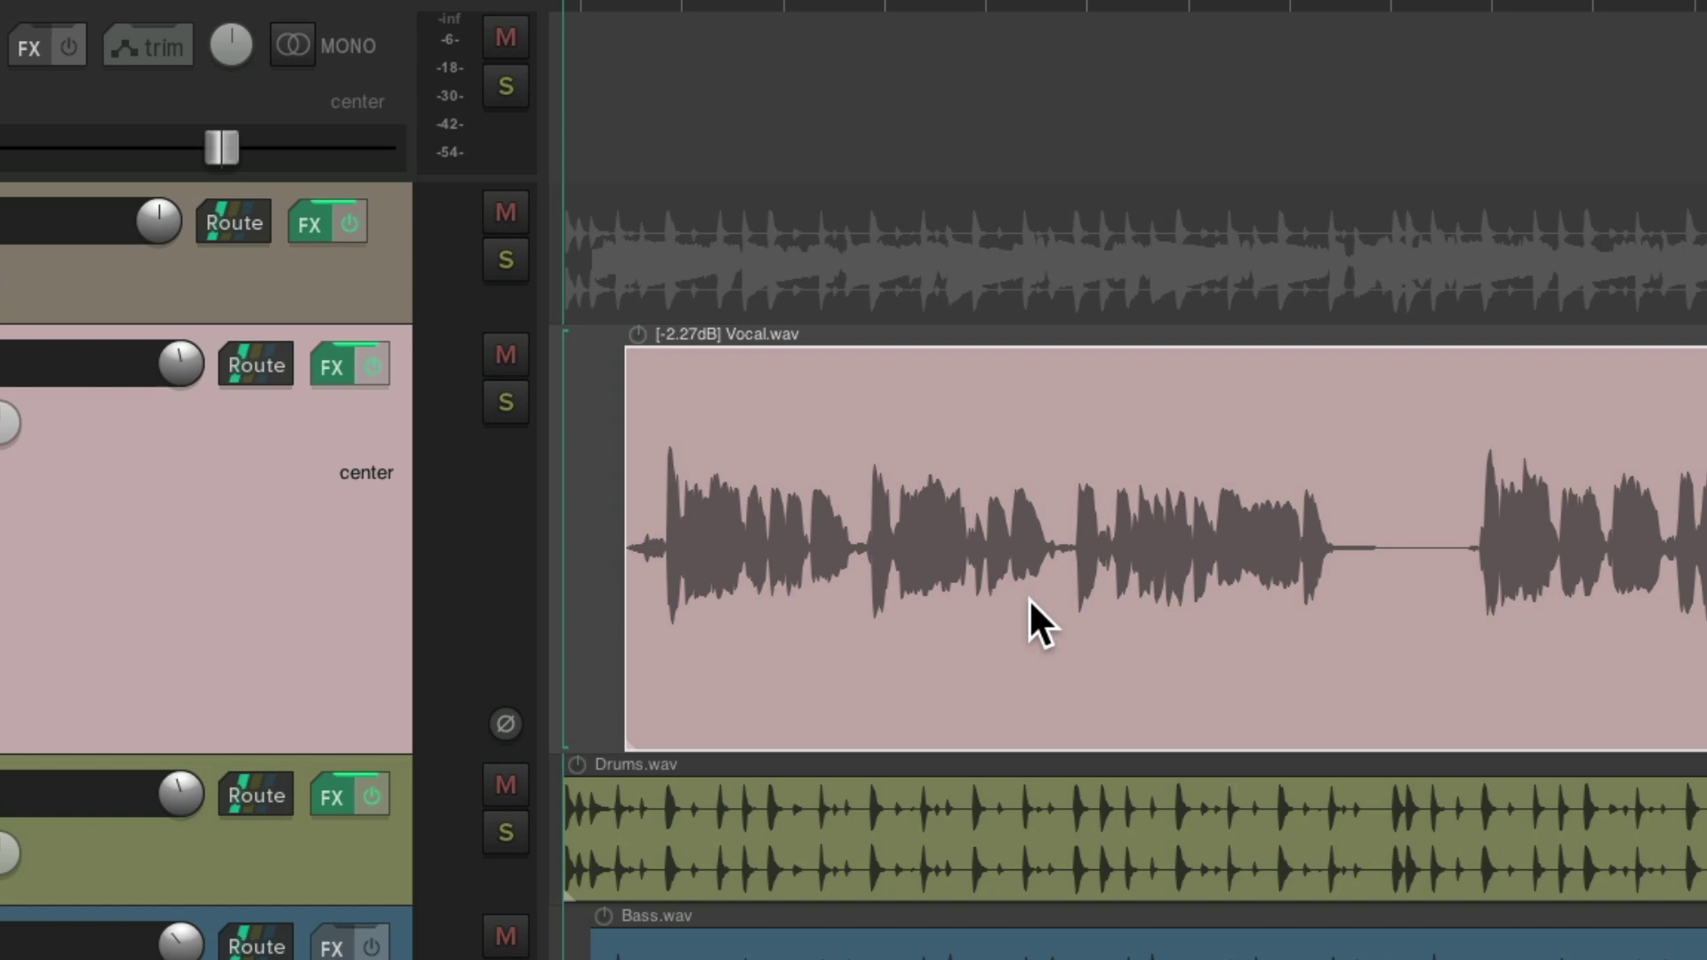
# Show the Vocal item's three takes stacked and make the third take active
pyautogui.hotkey('ctrl', 'l')
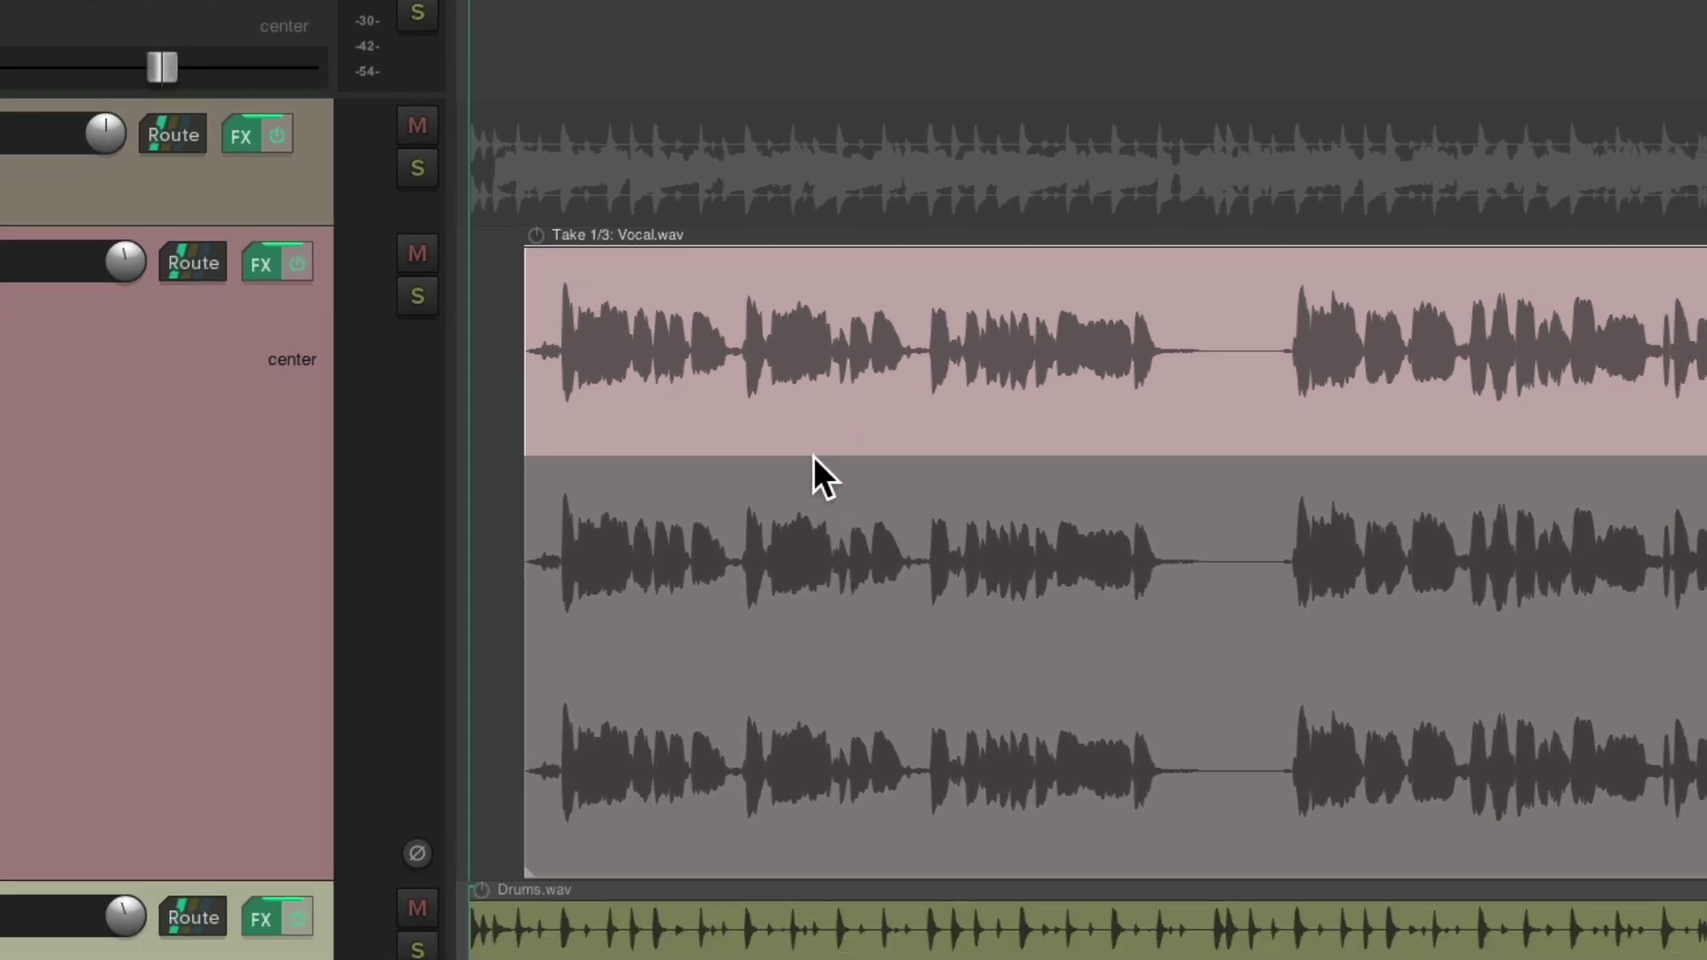
pyautogui.click(686, 269)
pyautogui.click(685, 475)
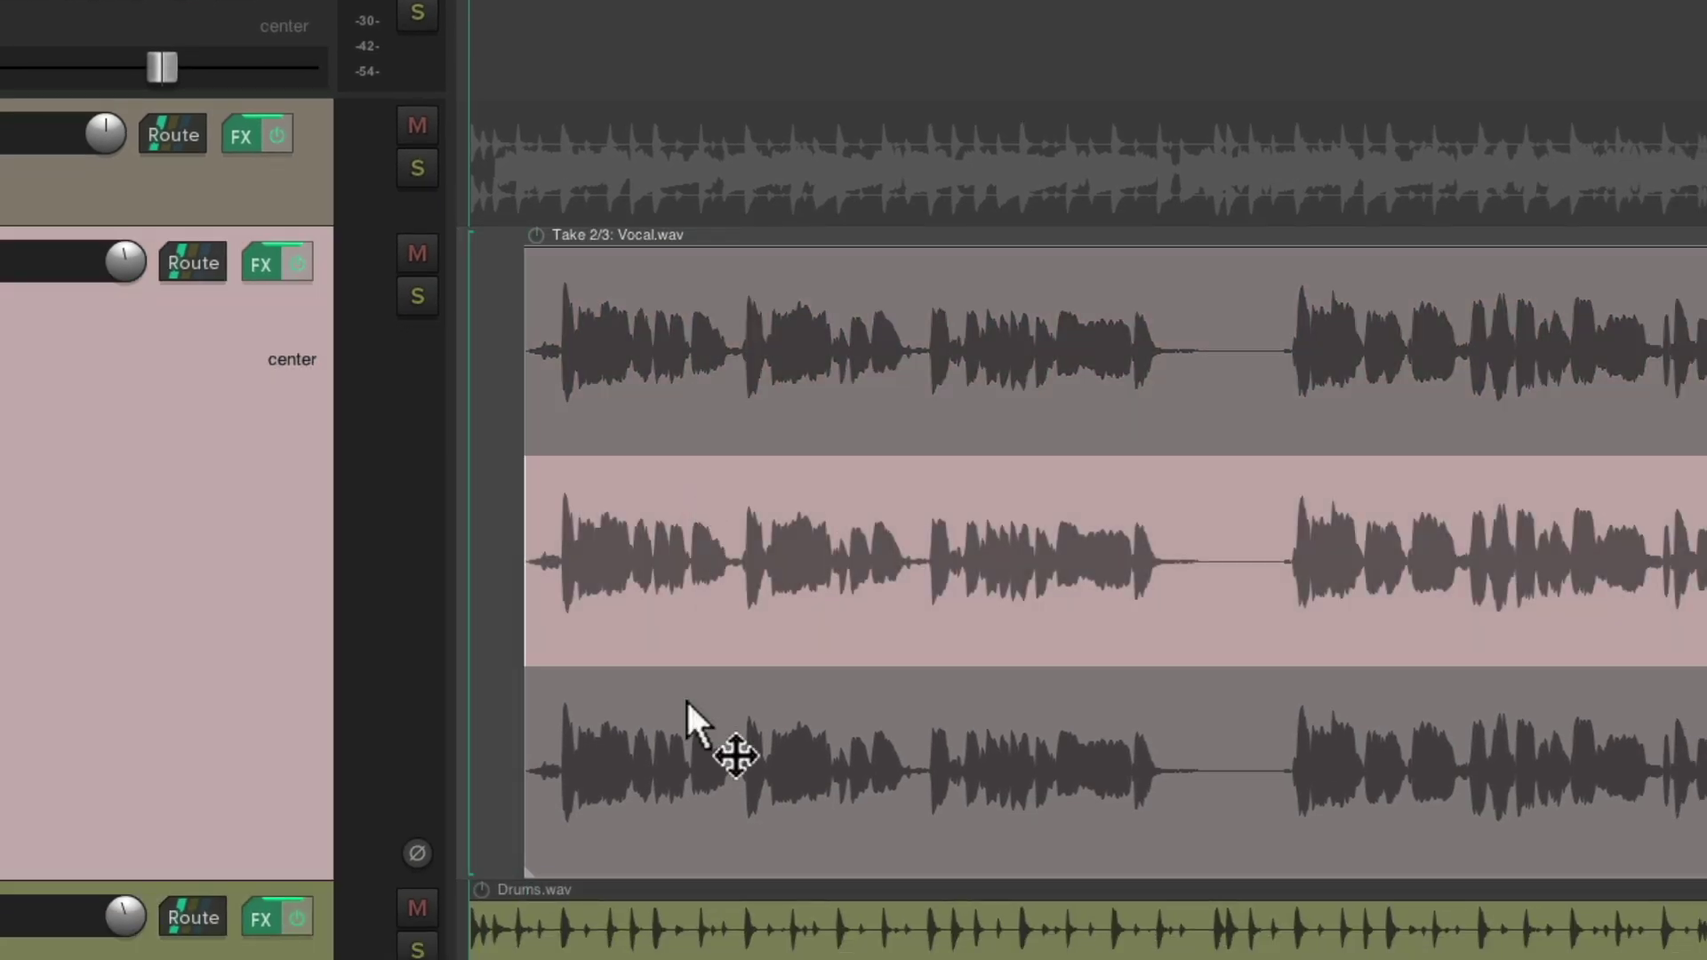
pyautogui.click(686, 697)
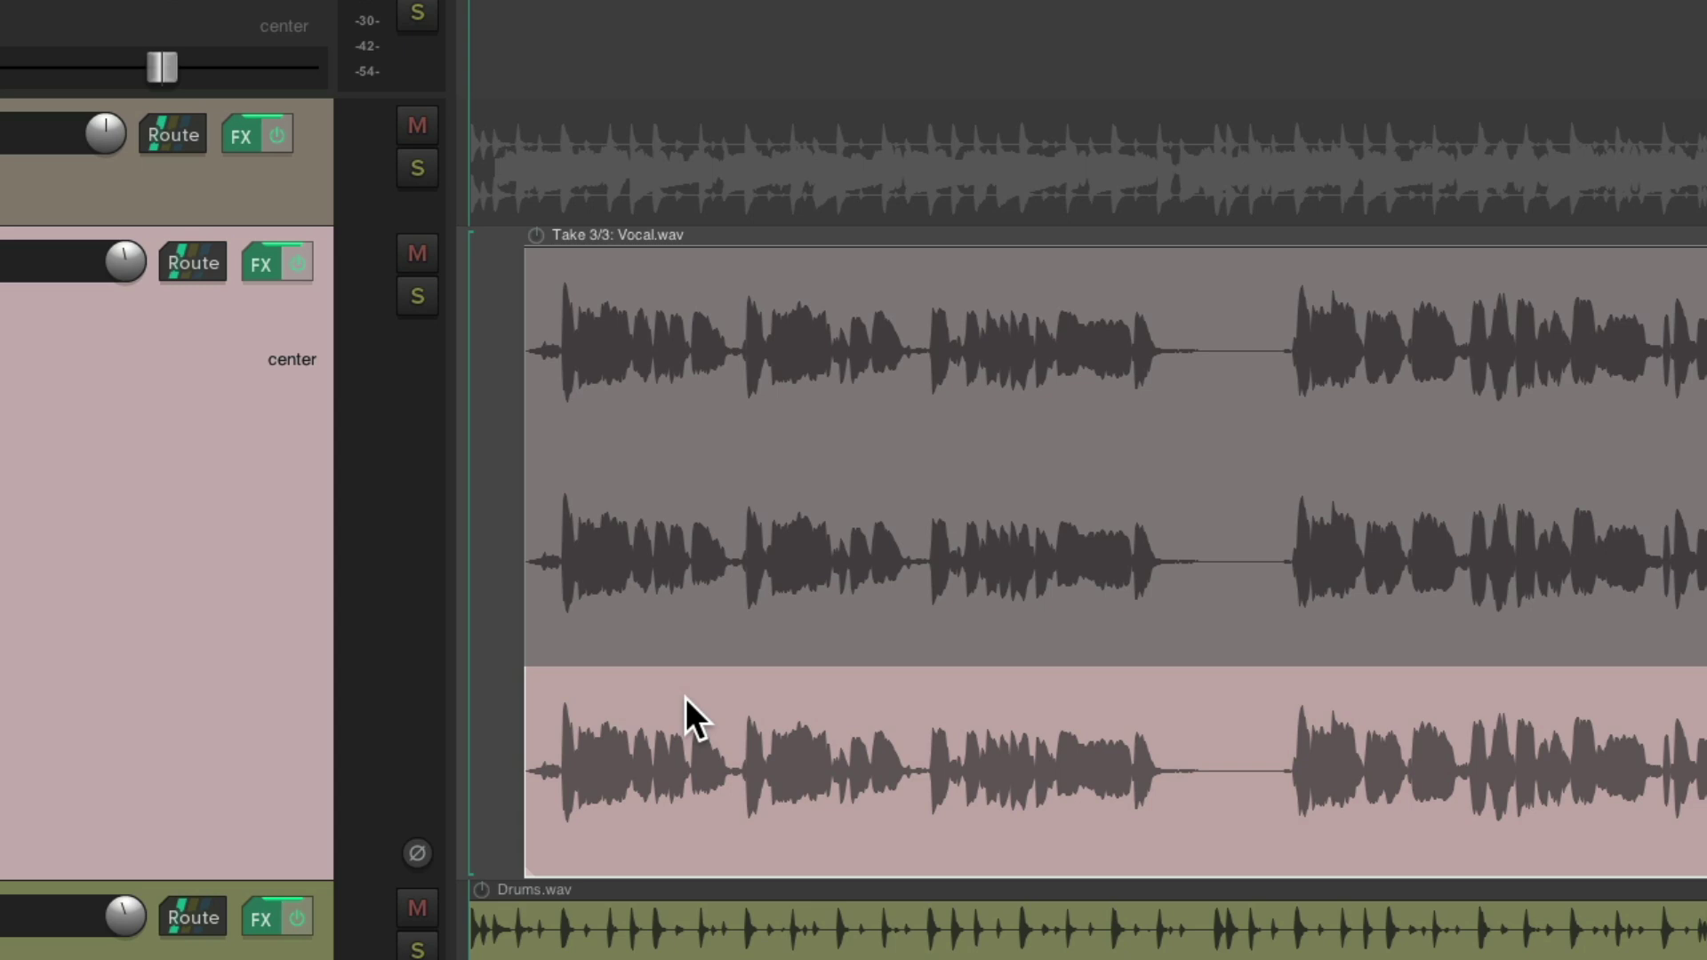
# Lower Vocal take 1's volume to -6.41 dB
pyautogui.doubleClick(669, 299)
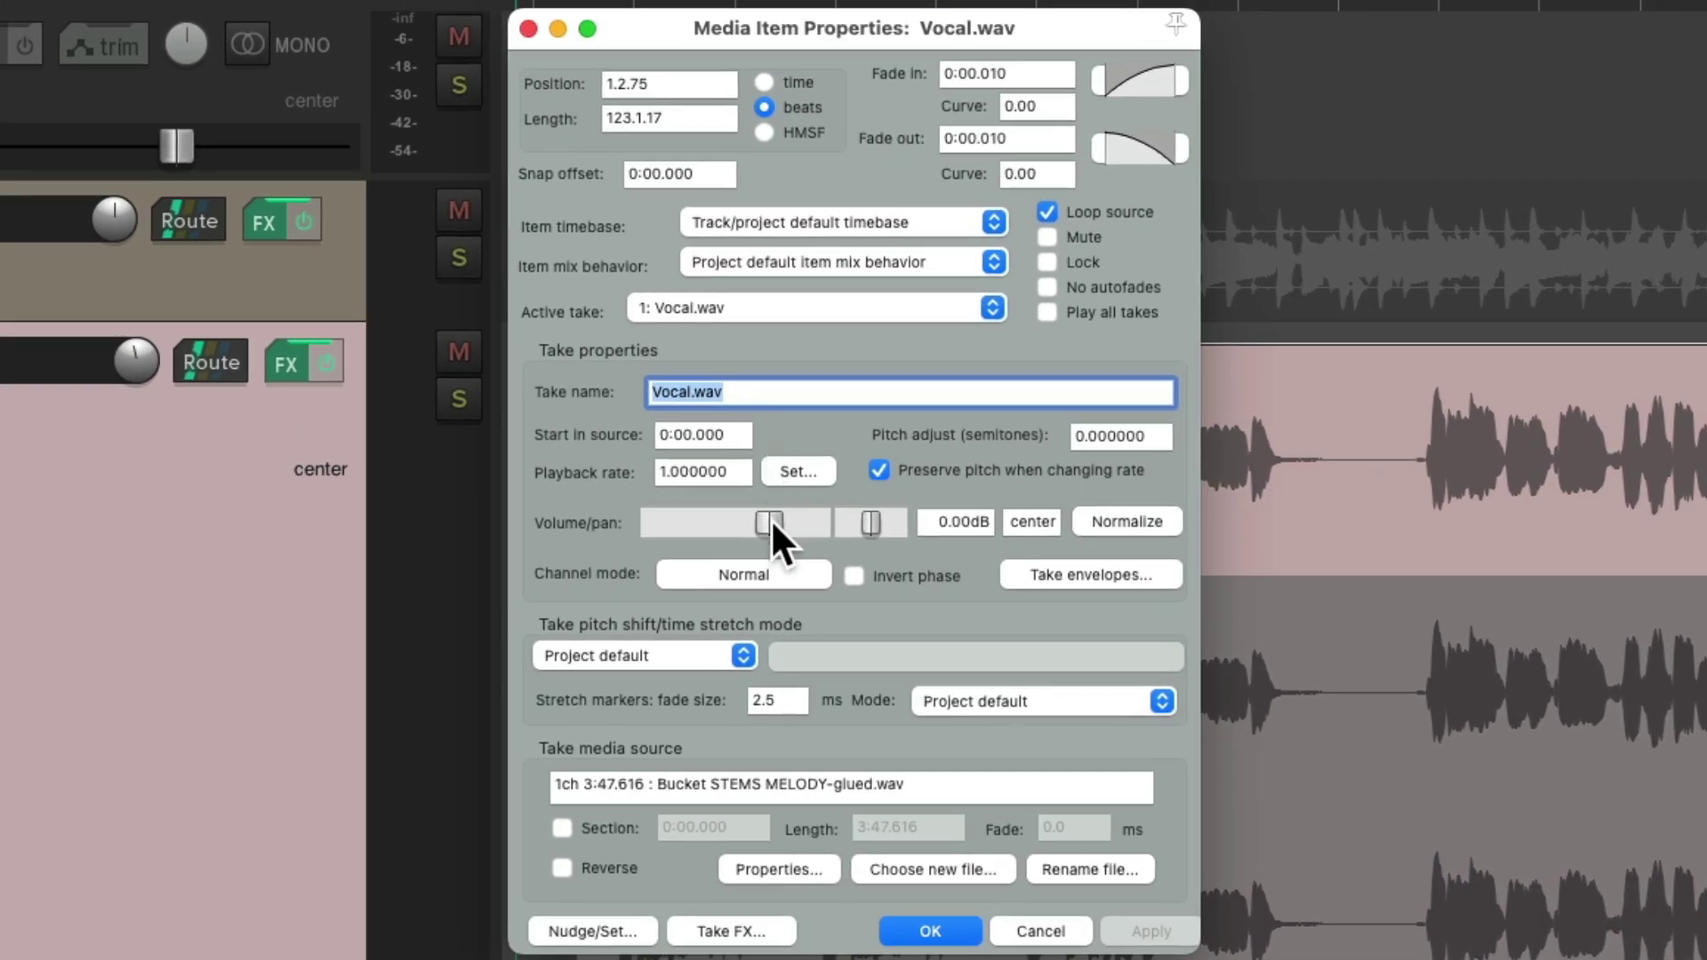
pyautogui.moveTo(770, 519); pyautogui.dragTo(749, 523)
pyautogui.click(944, 930)
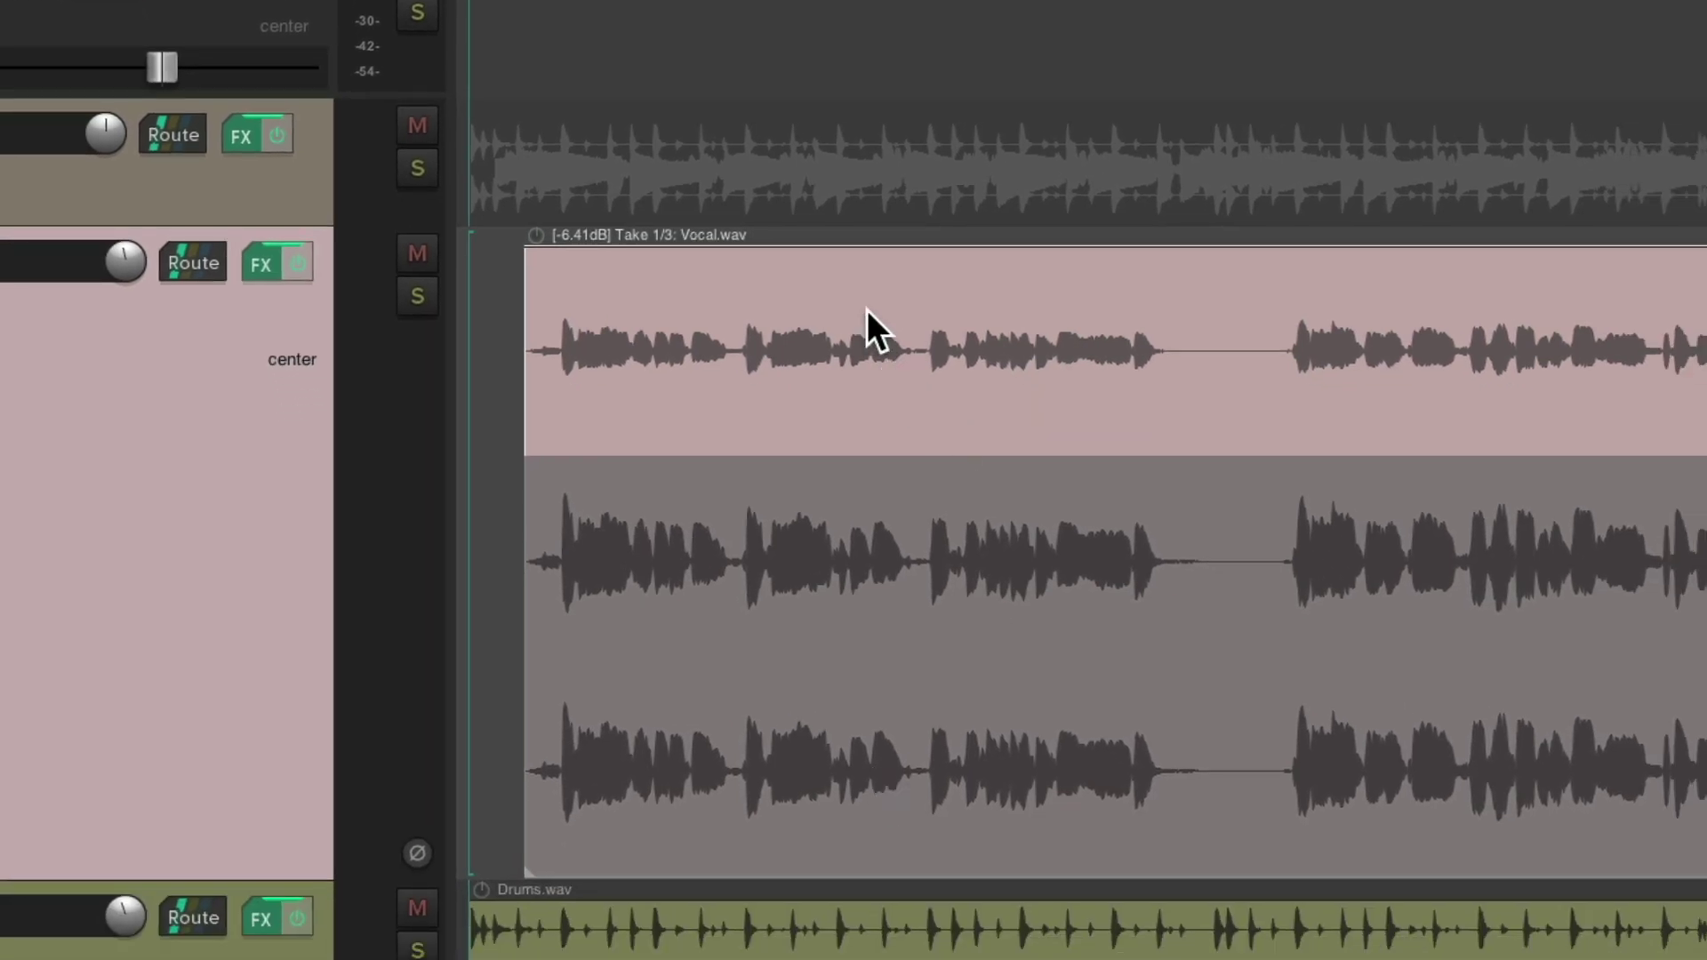
# Boost take 2's volume to +5.35 dB, then make take 1 active again
pyautogui.click(744, 480)
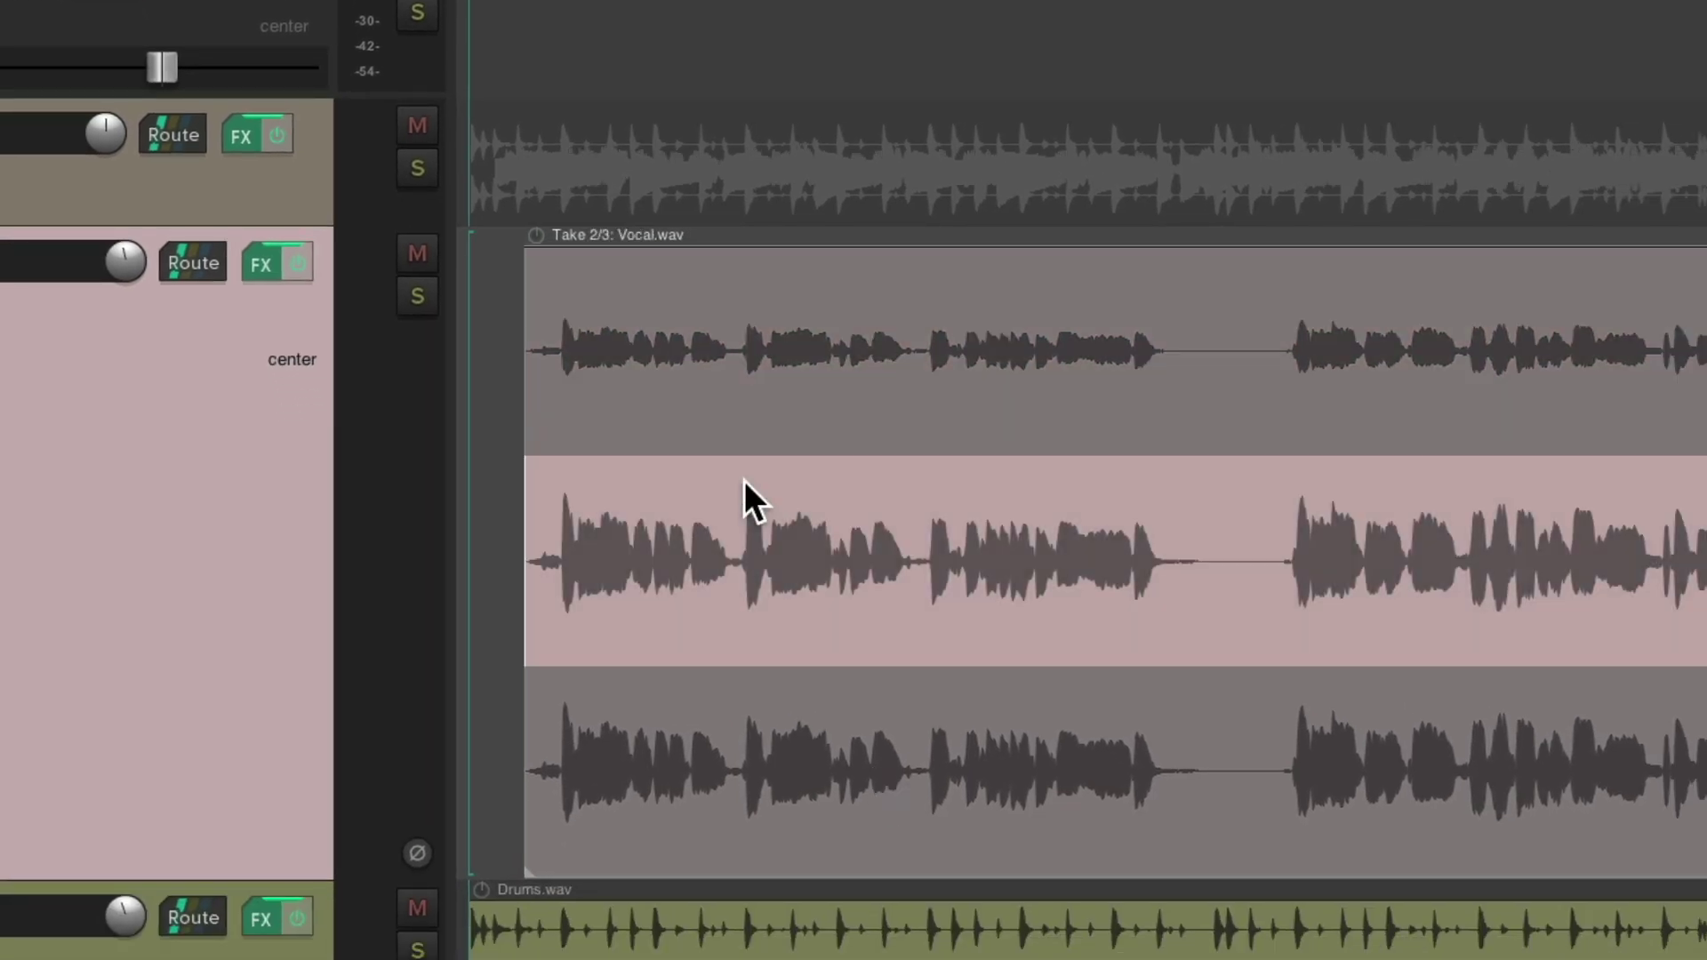
pyautogui.doubleClick(745, 480)
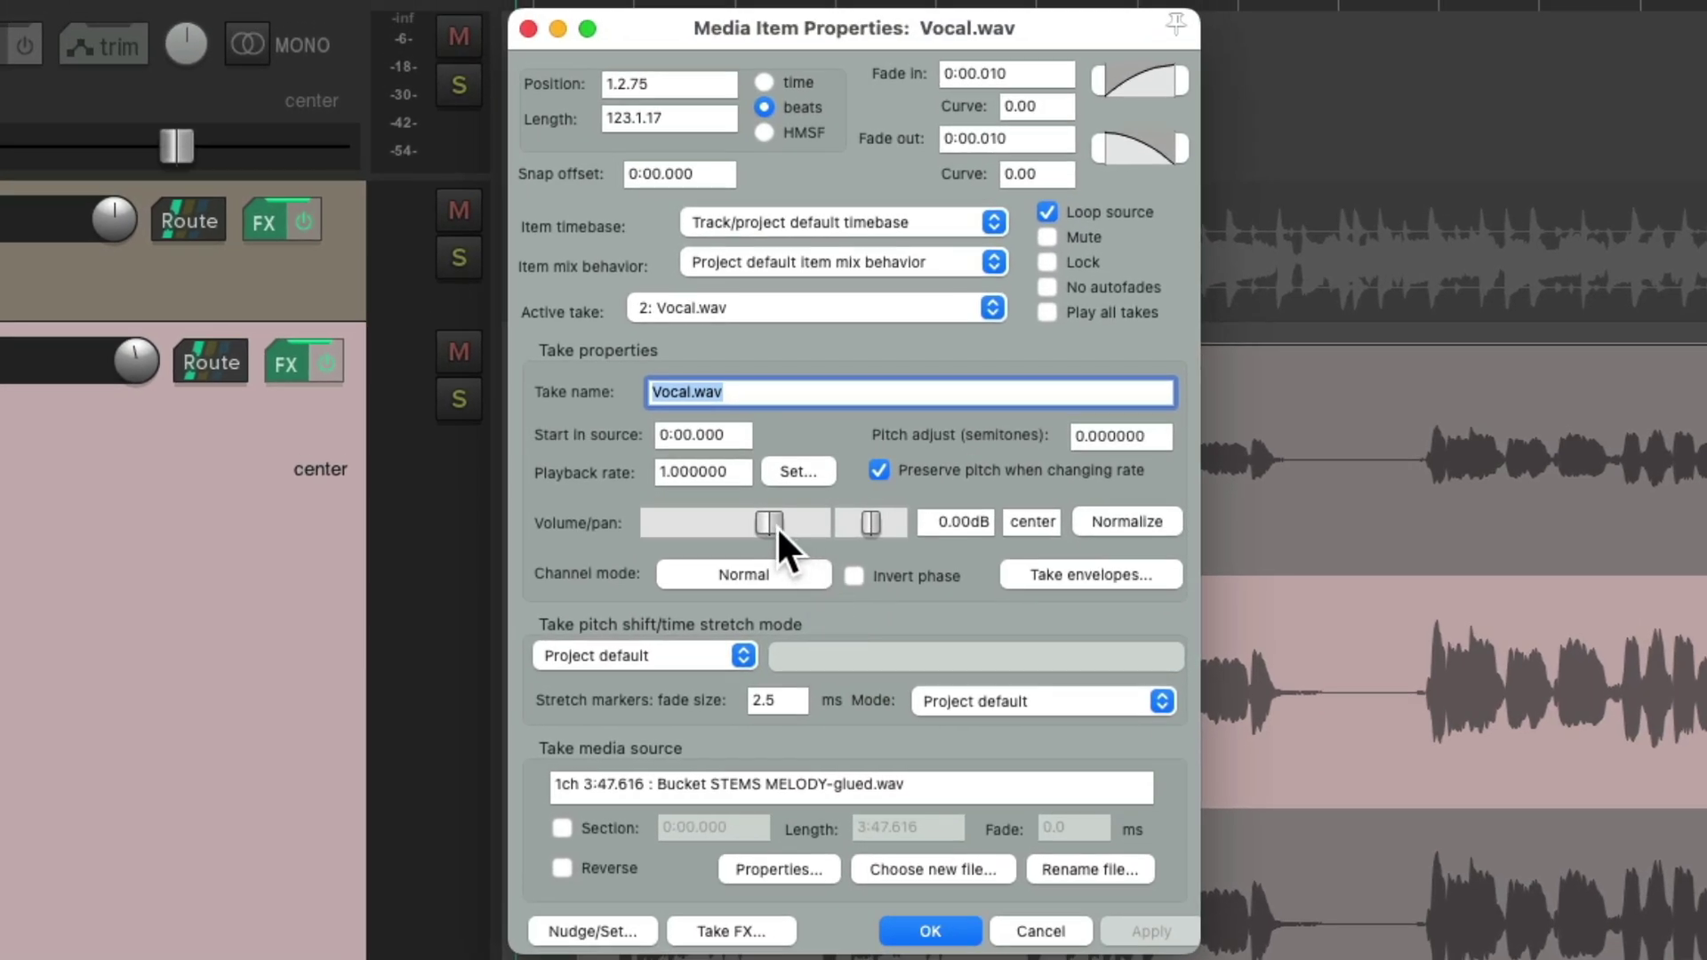
pyautogui.moveTo(774, 523); pyautogui.dragTo(791, 520)
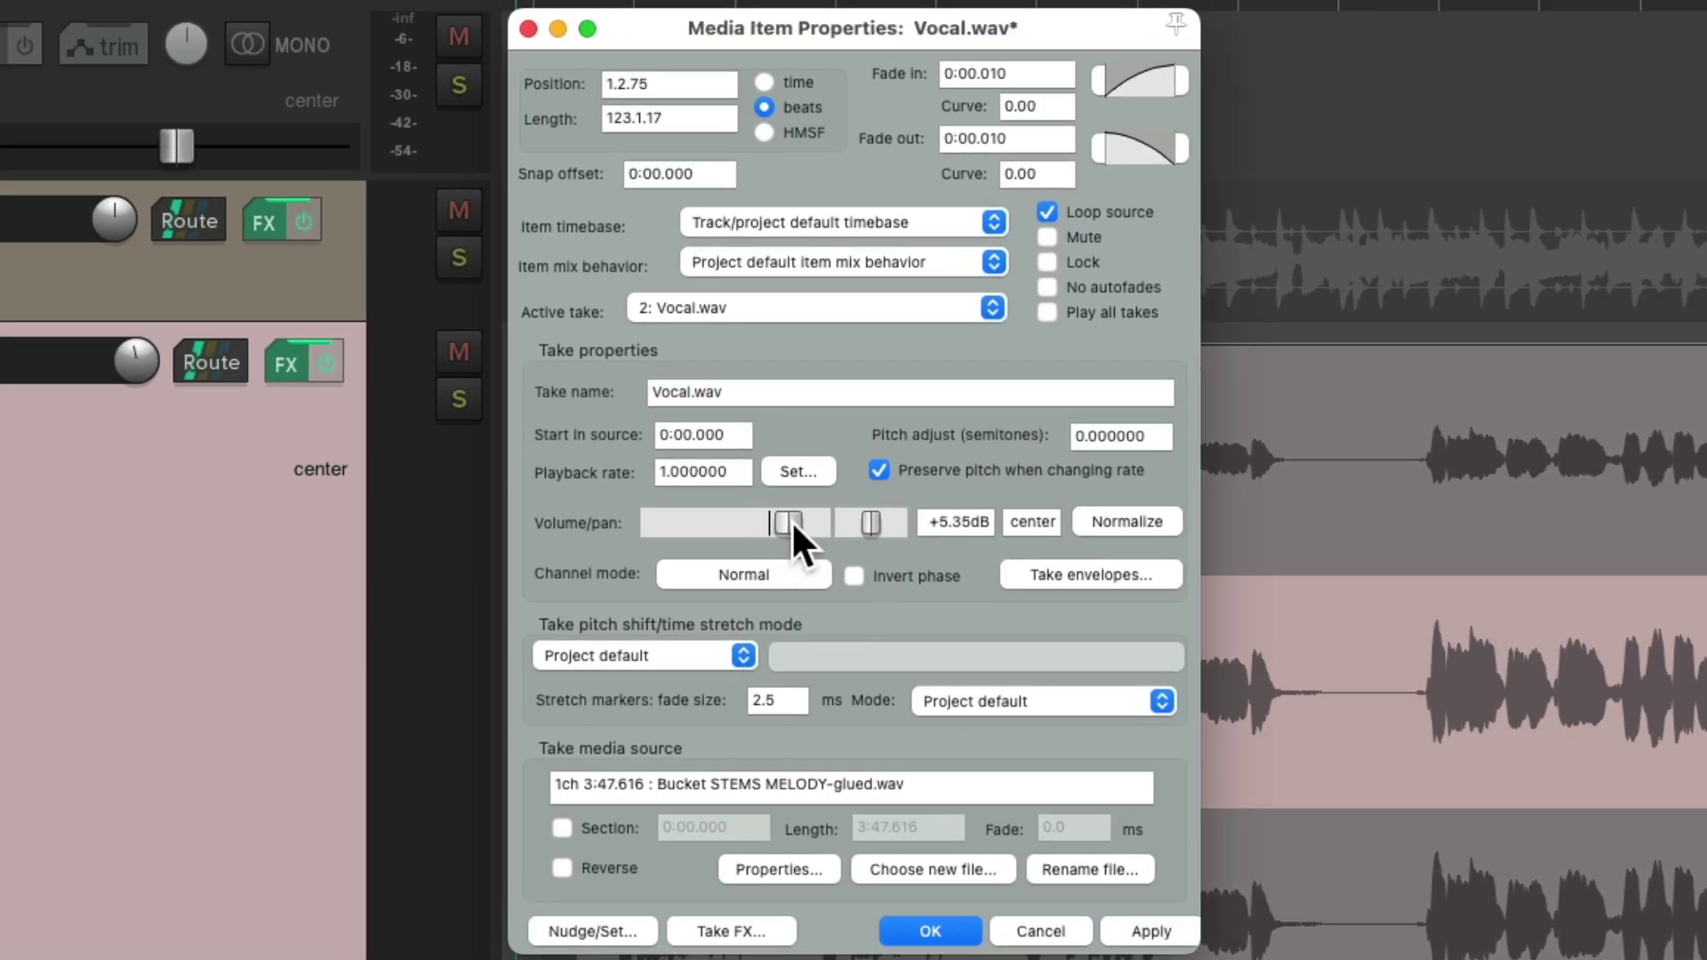
pyautogui.click(947, 924)
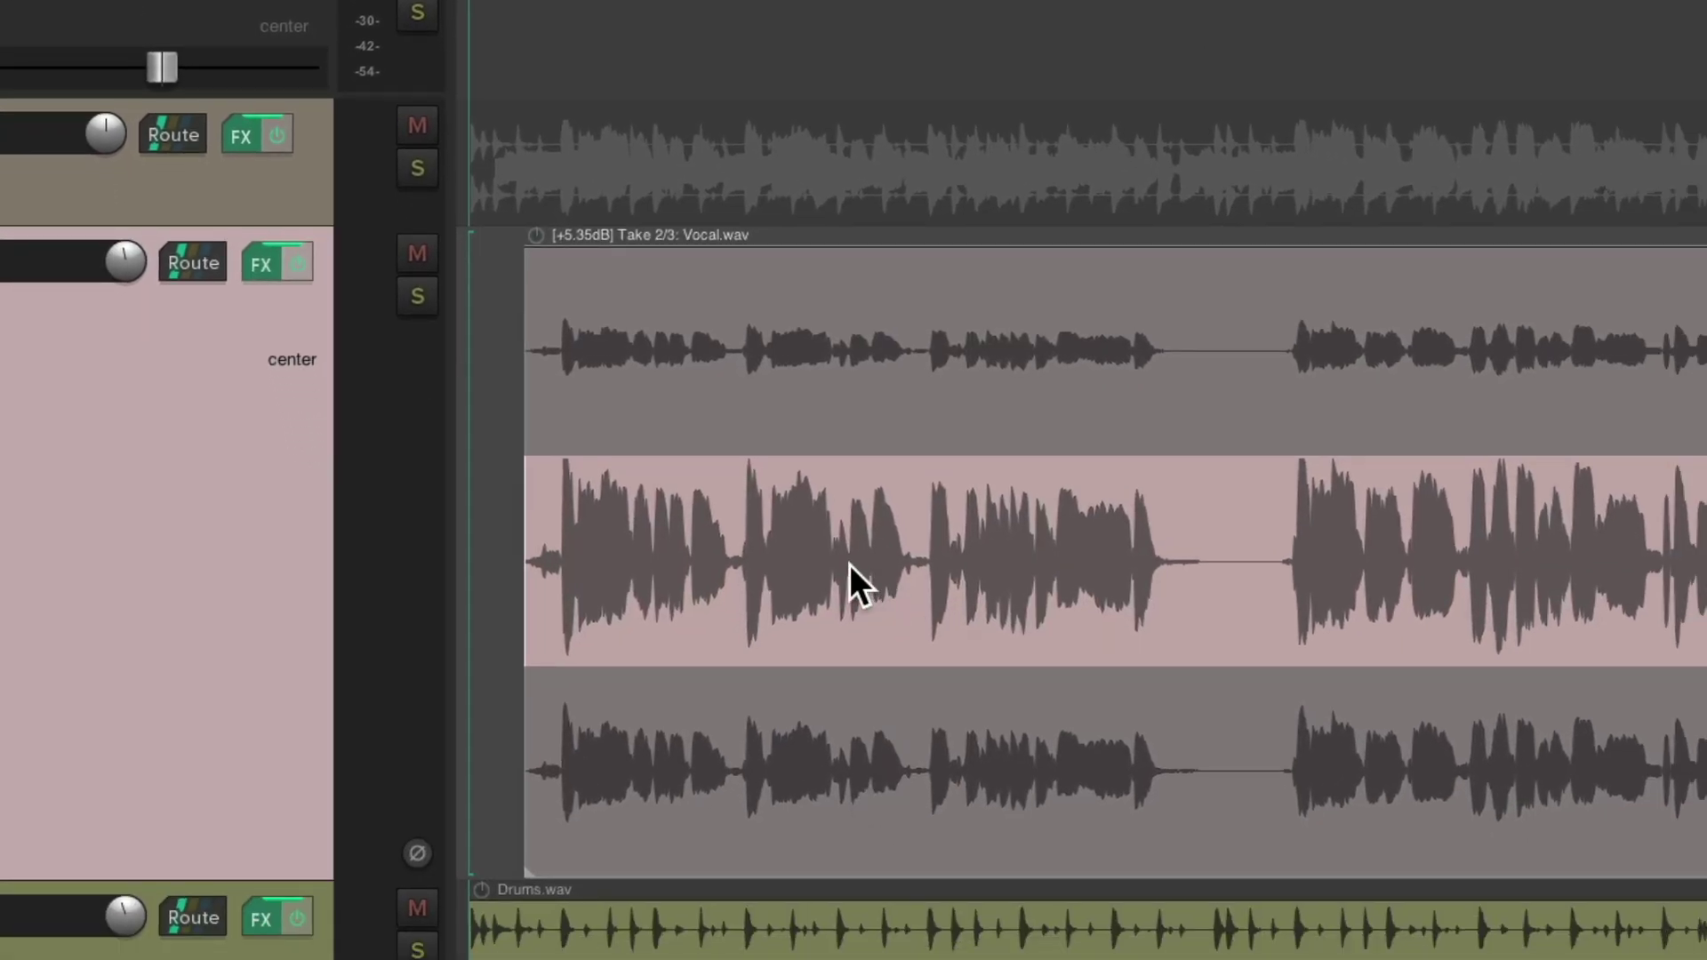
pyautogui.click(808, 347)
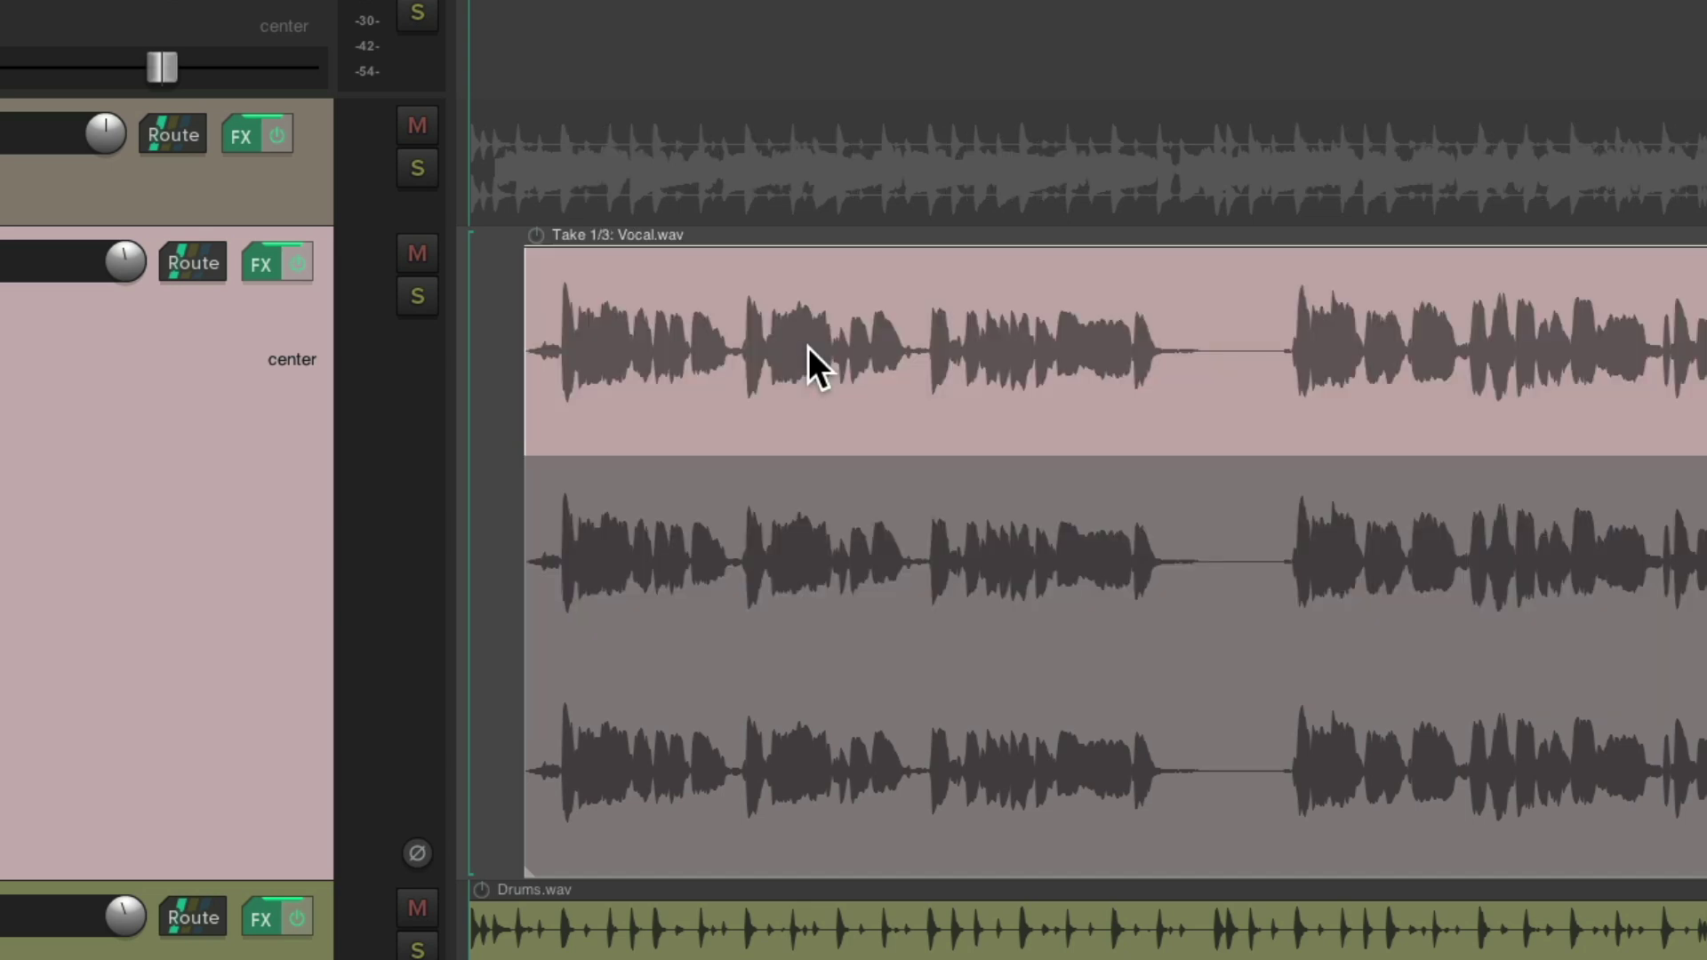
# Add a take volume envelope to Vocal take 1
pyautogui.rightClick(808, 347)
pyautogui.moveTo(823, 360)
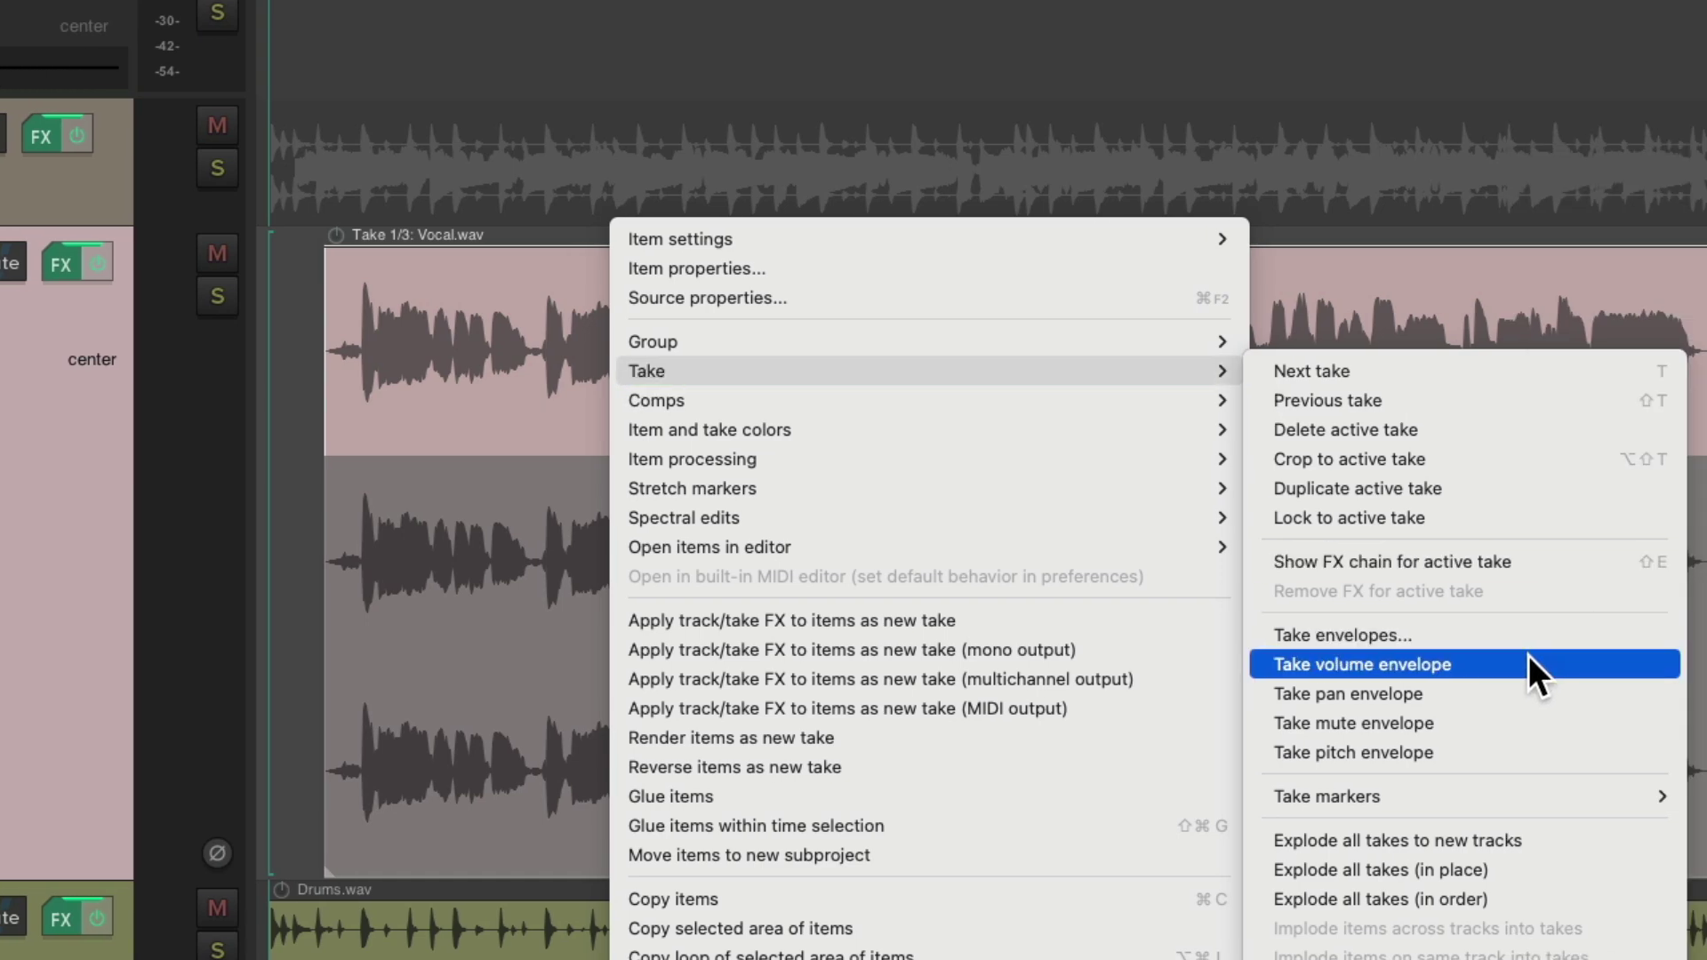
pyautogui.click(1528, 658)
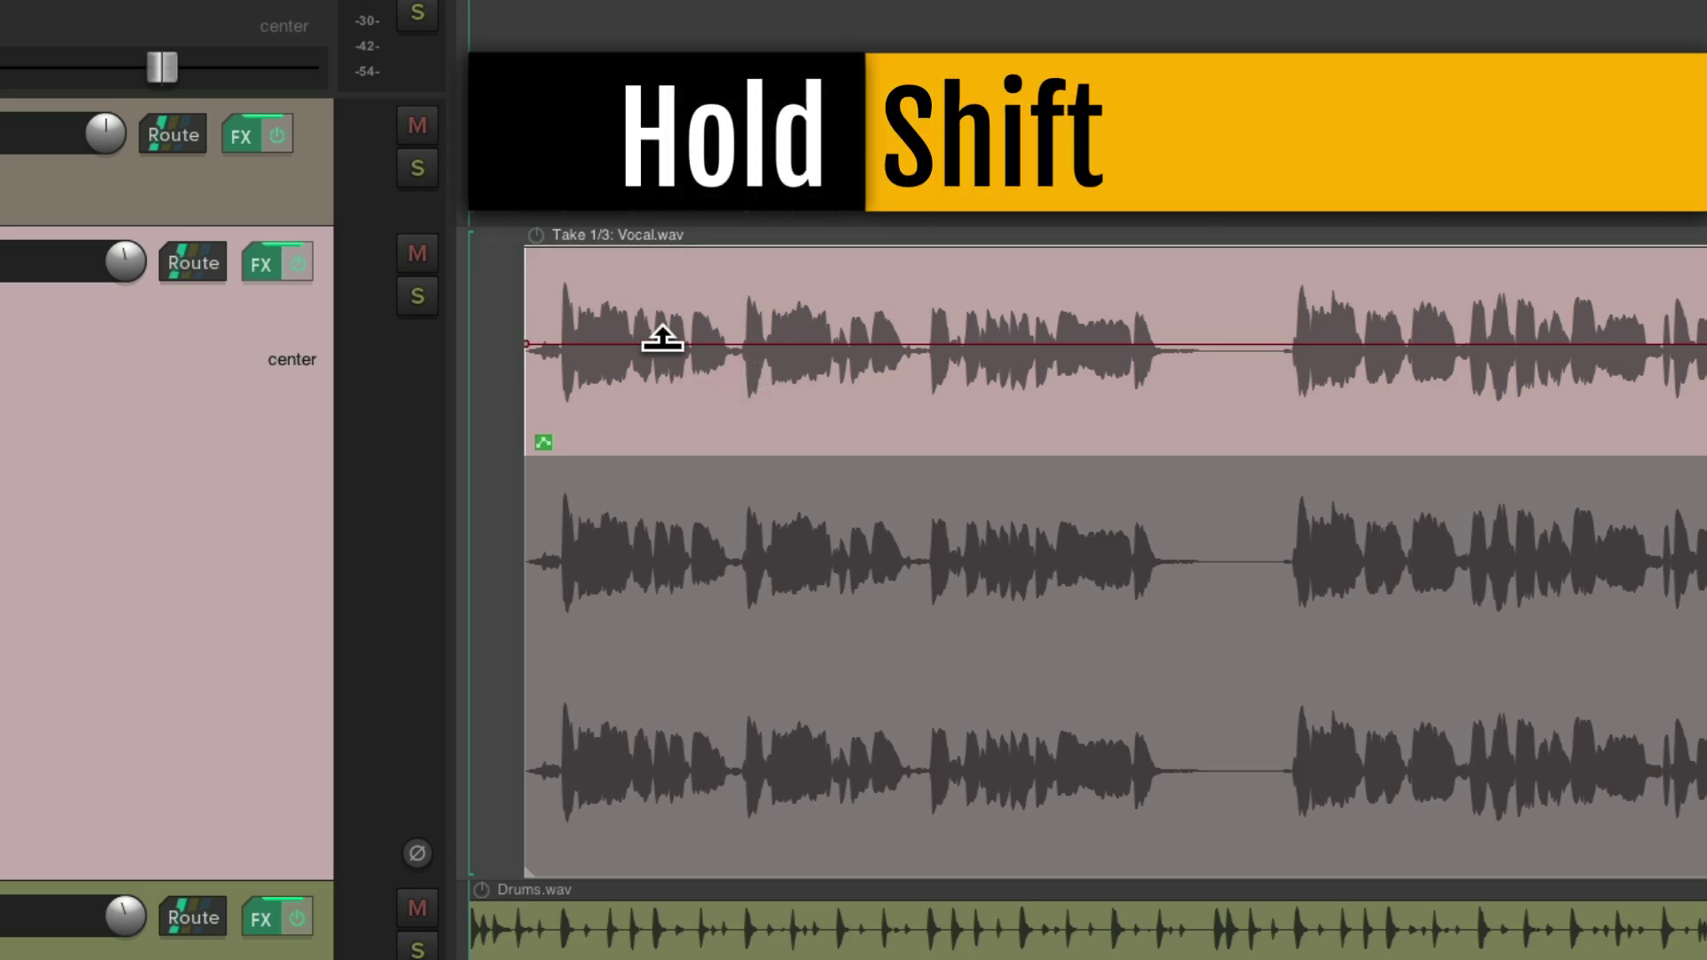
# Add four envelope points, pull the middle section down, then freehand-draw a curve over the first phrase
pyautogui.keyDown('shift'); pyautogui.click(665, 344); pyautogui.keyUp('shift')
pyautogui.keyDown('shift'); pyautogui.click(781, 344); pyautogui.keyUp('shift')
pyautogui.keyDown('shift'); pyautogui.click(887, 344); pyautogui.keyUp('shift')
pyautogui.keyDown('shift'); pyautogui.click(976, 344); pyautogui.keyUp('shift')
pyautogui.moveTo(819, 345); pyautogui.dragTo(813, 383)
pyautogui.moveTo(630, 344)
pyautogui.mouseDown()
pyautogui.moveTo(792, 305)
pyautogui.moveTo(1037, 322)
pyautogui.mouseUp()
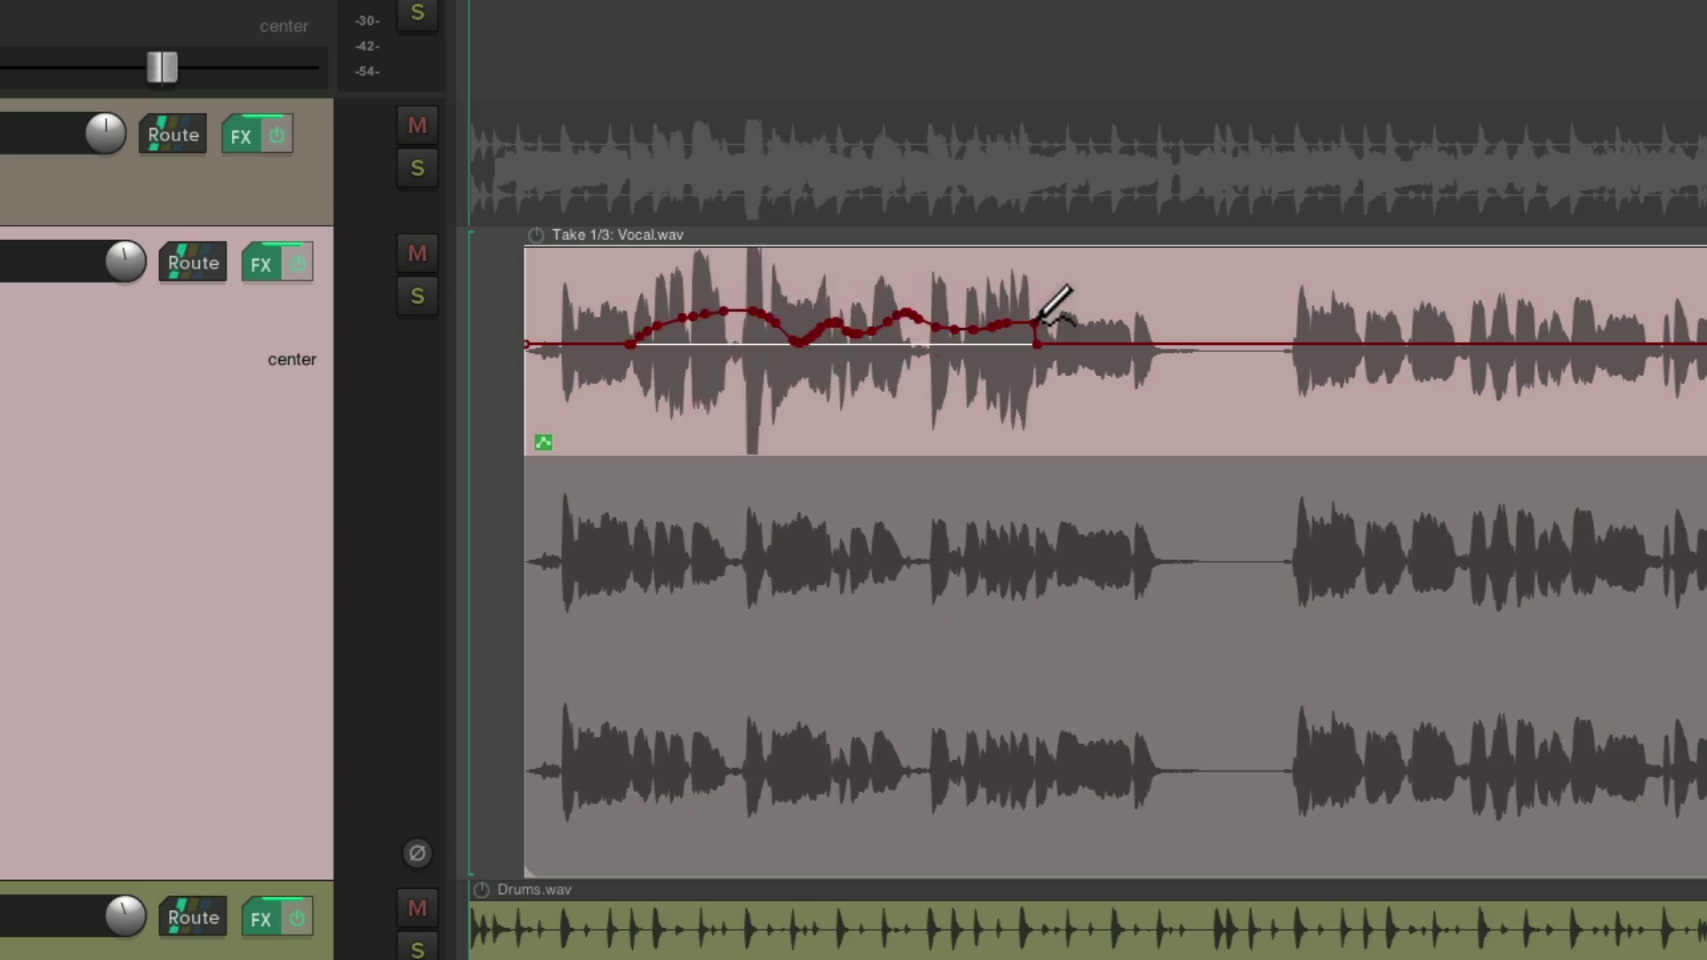
# Make take 2 active, add its take volume envelope, and freehand-draw a curve across its first phrase
pyautogui.rightClick(835, 569)
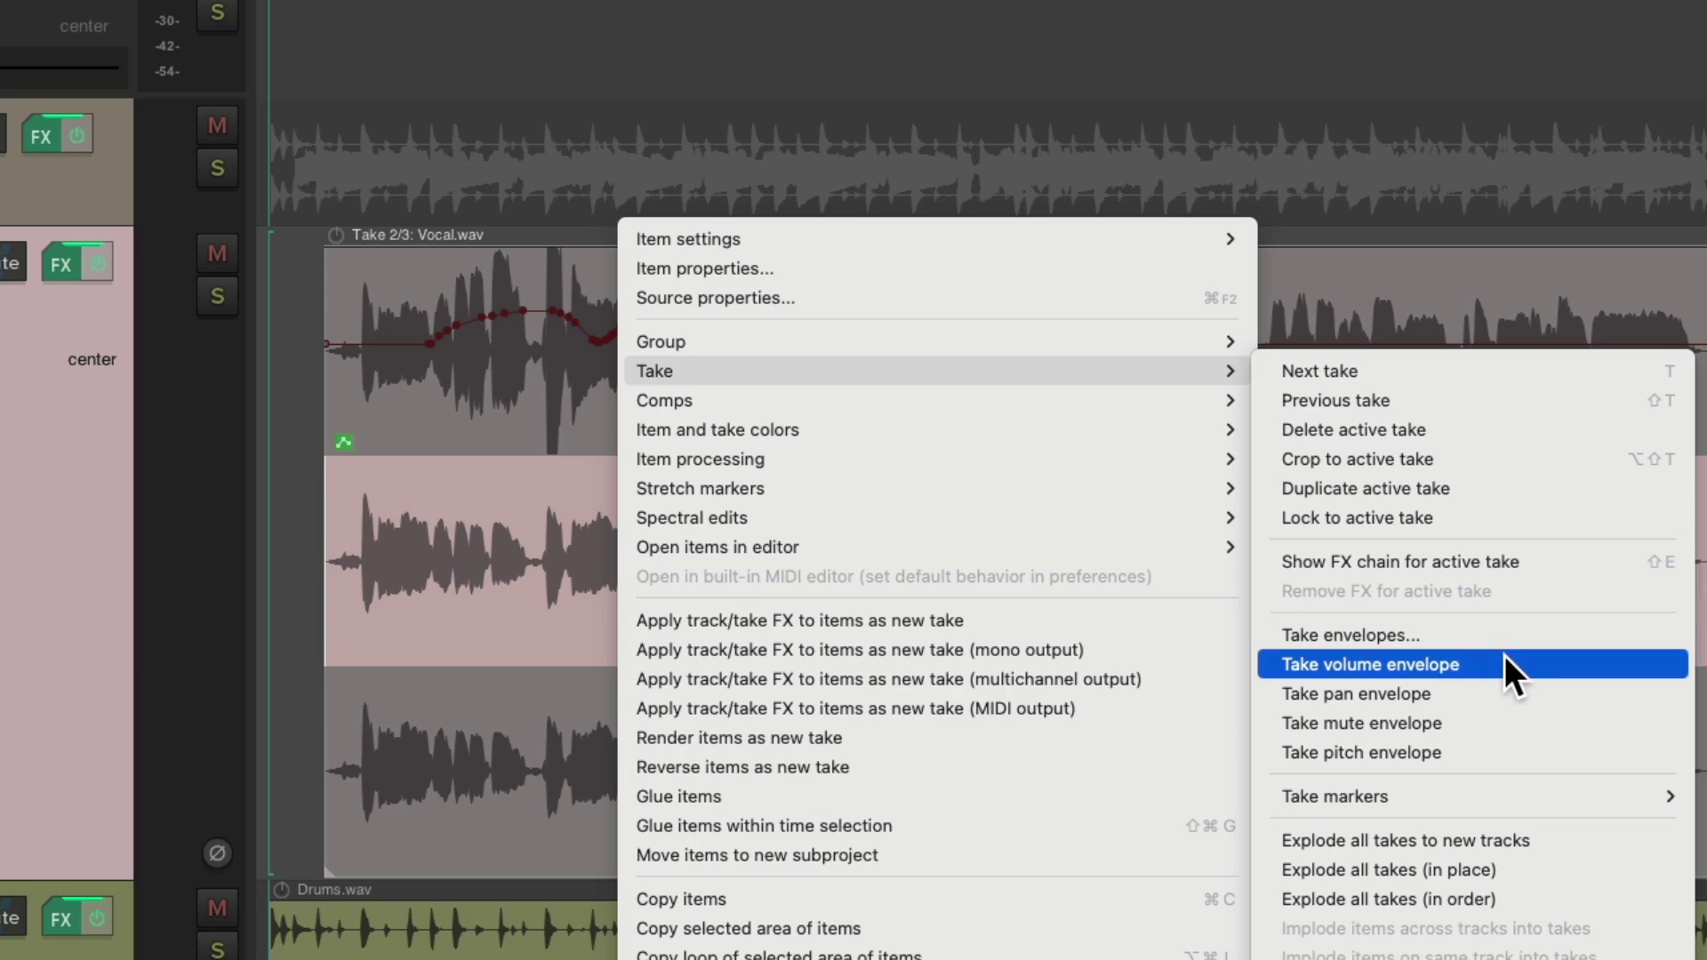
pyautogui.click(1636, 662)
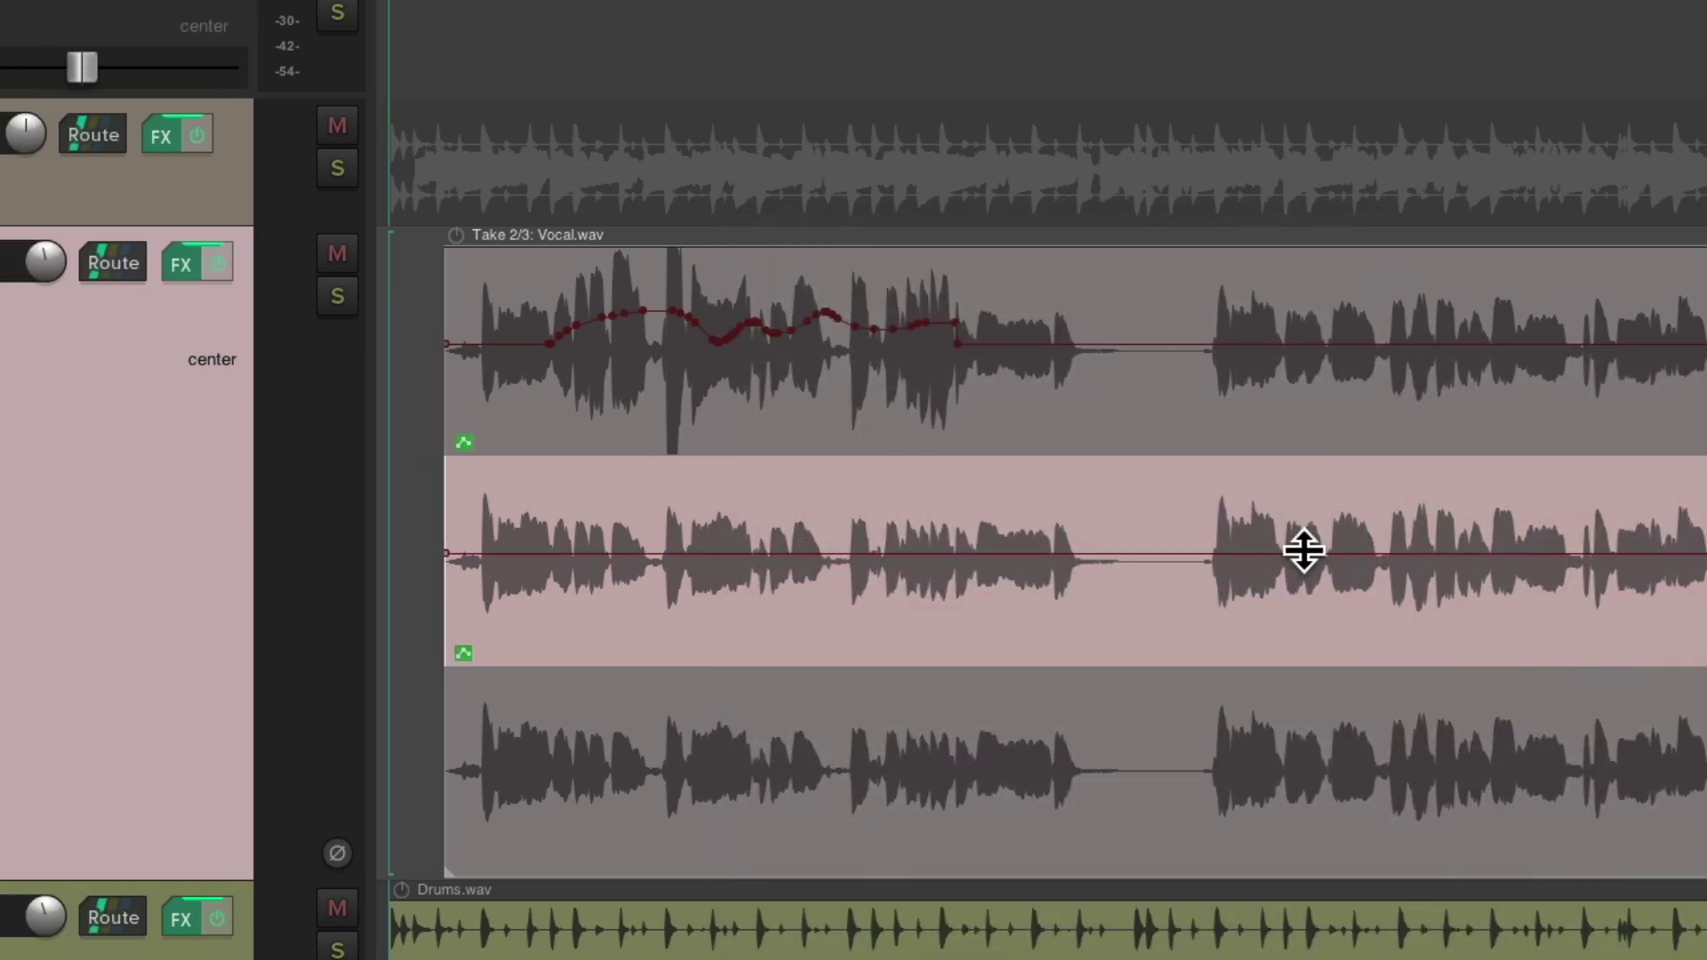
pyautogui.moveTo(618, 552); pyautogui.dragTo(1035, 536)
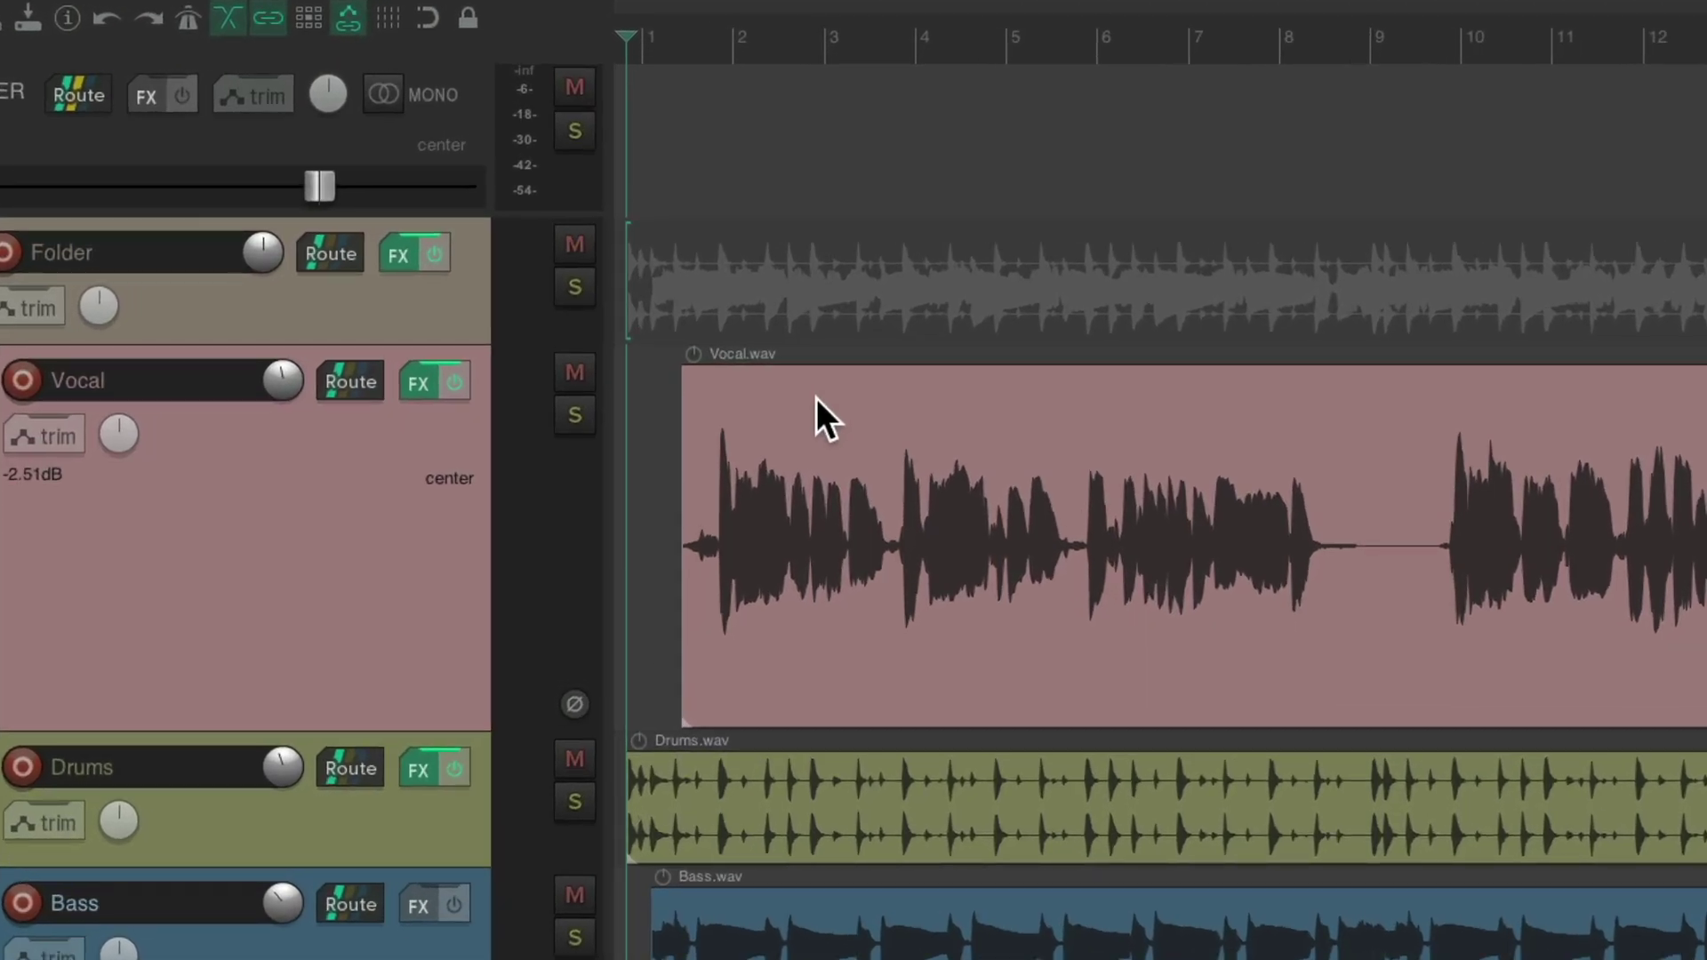
# Select the Vocal.wav item and give it a flat take volume envelope
pyautogui.click(816, 398)
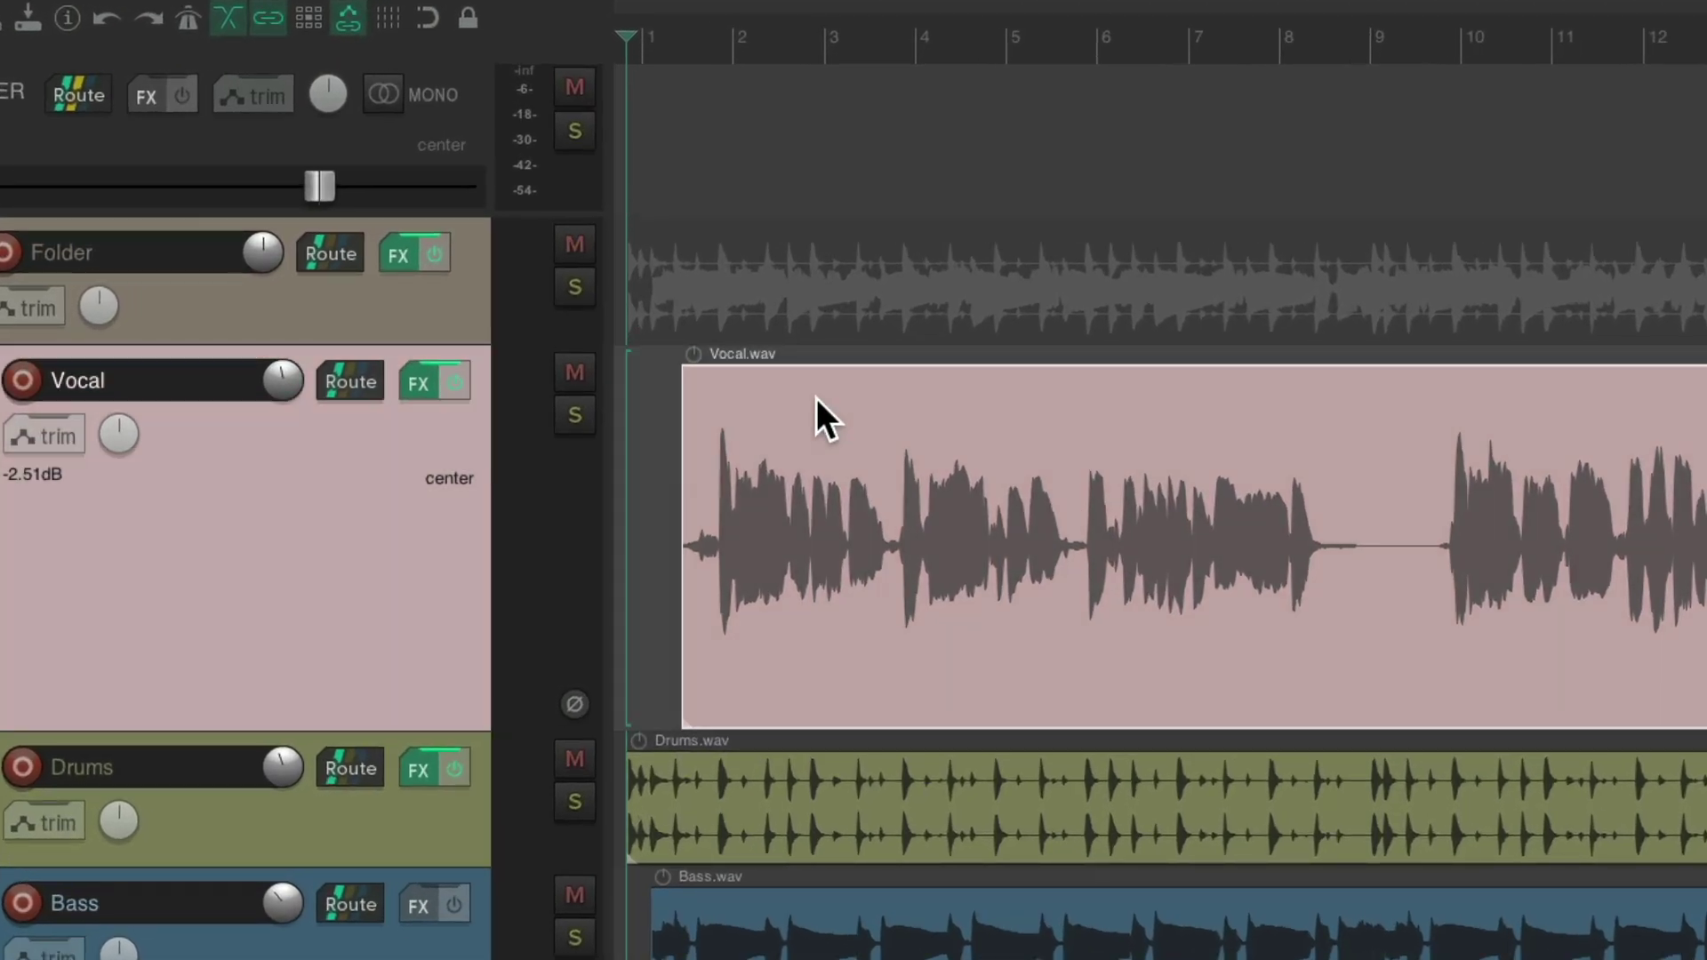
pyautogui.rightClick(816, 399)
pyautogui.moveTo(834, 482)
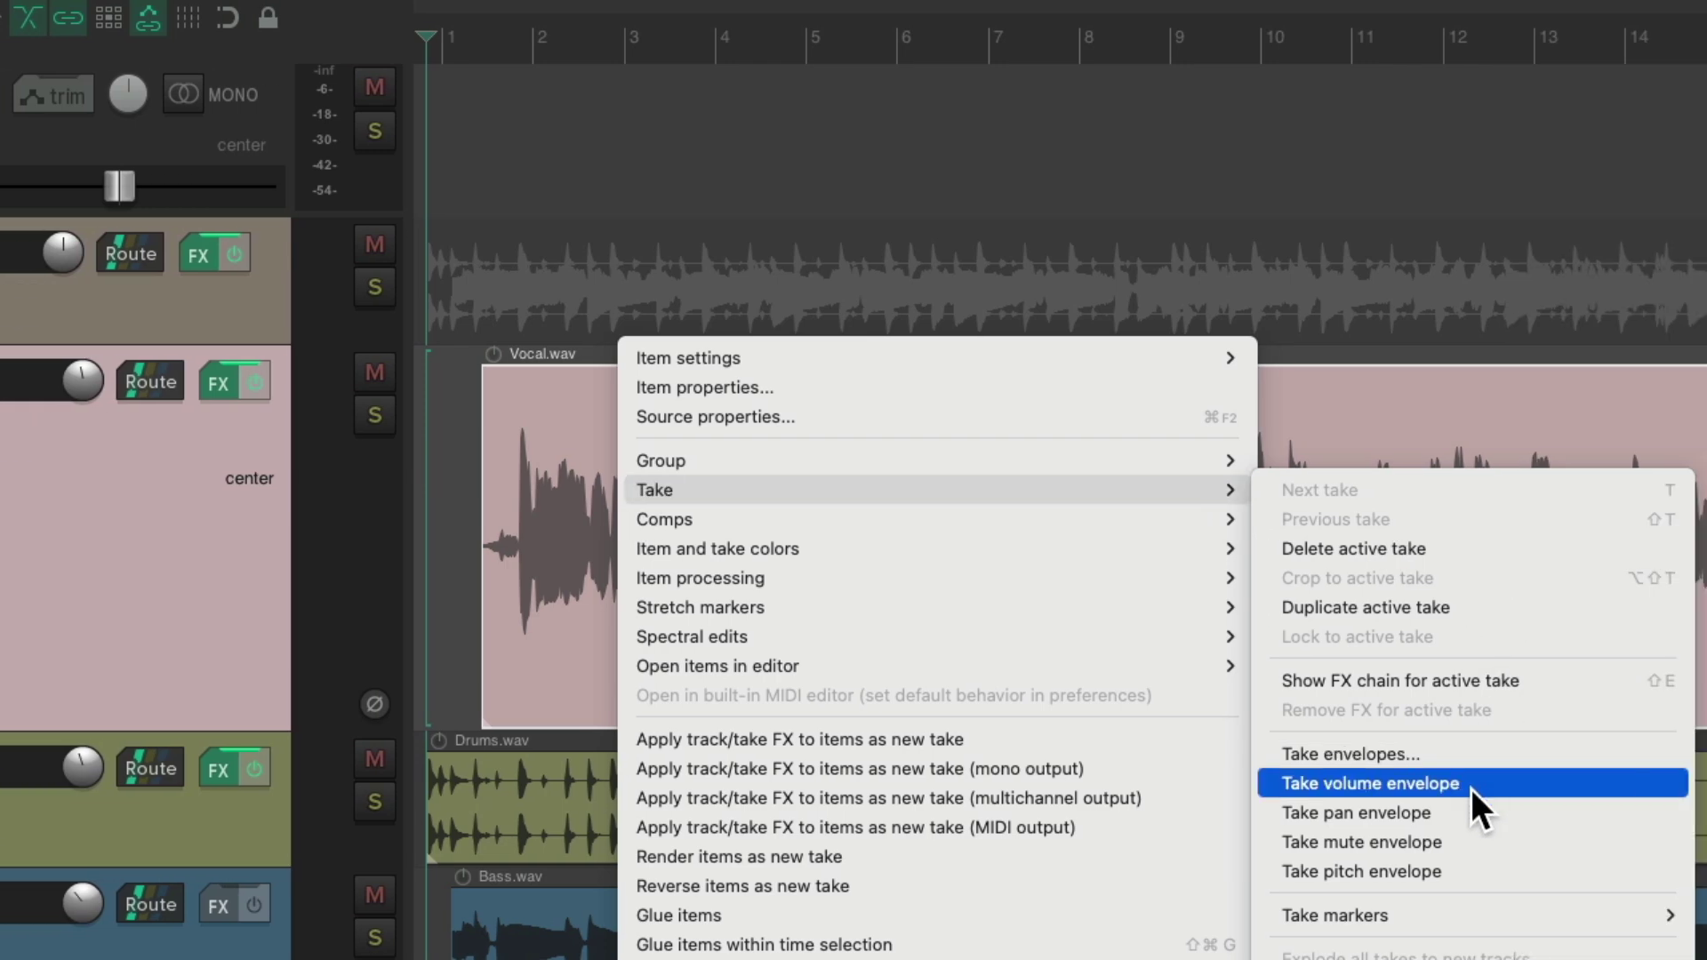
pyautogui.click(1470, 786)
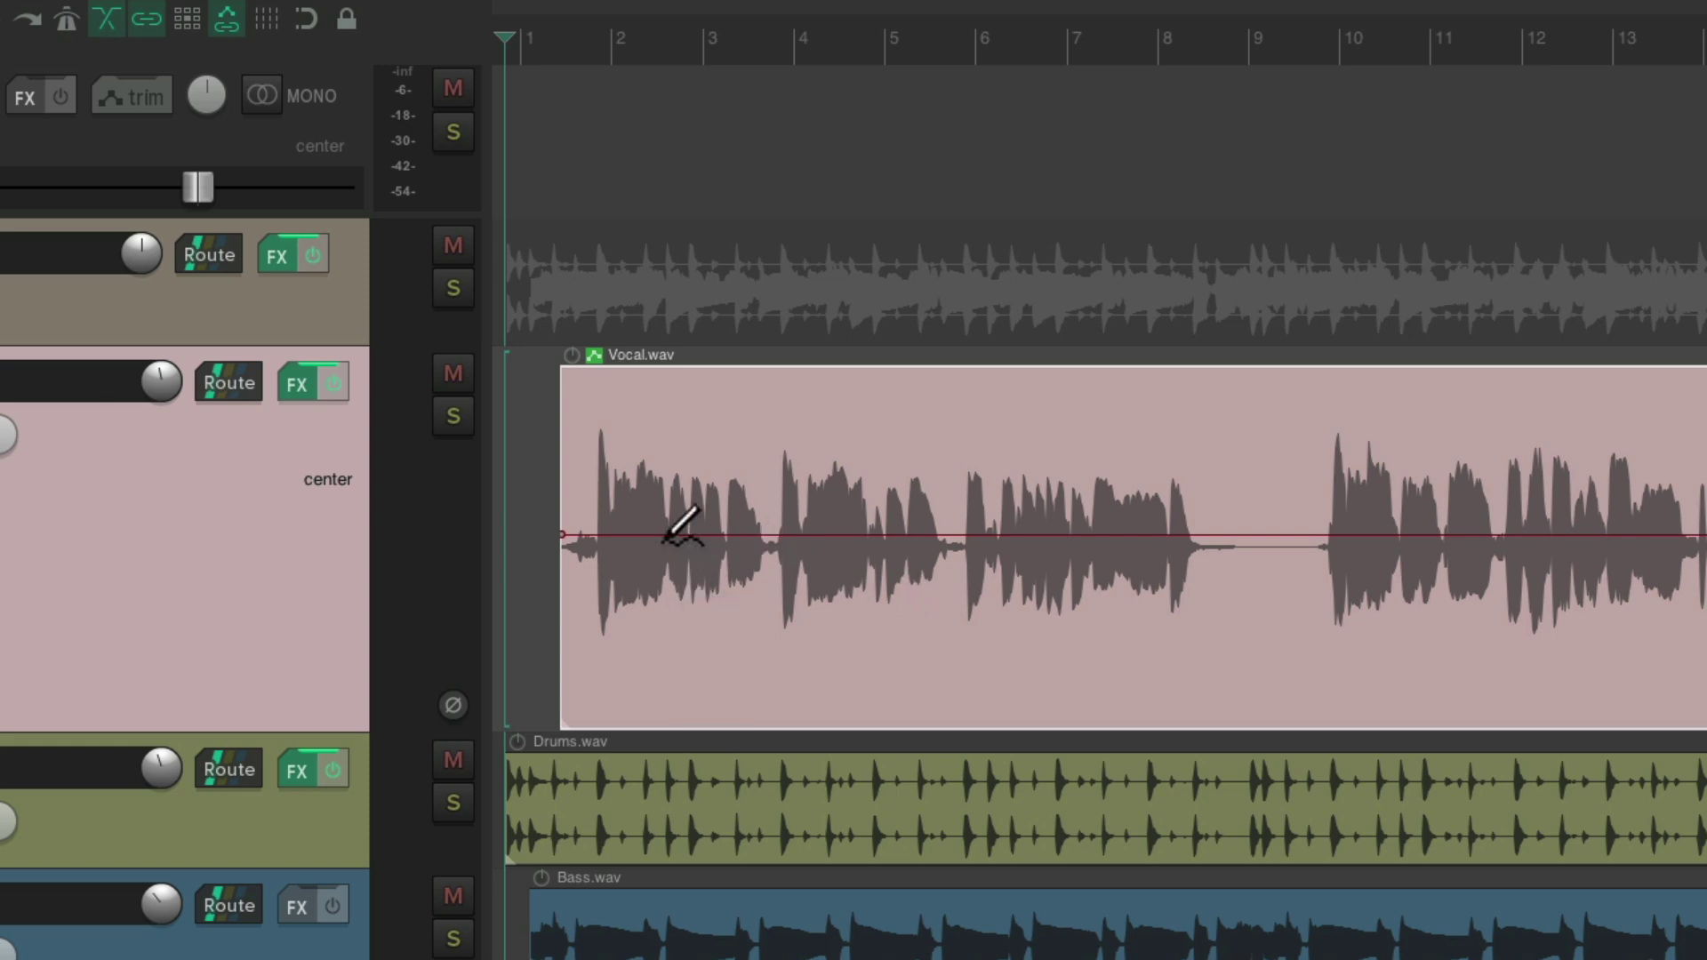
# Try a freehand curve and two new points on the take envelope, undoing each
pyautogui.moveTo(657, 534)
pyautogui.mouseDown()
pyautogui.moveTo(696, 494)
pyautogui.moveTo(1236, 473)
pyautogui.mouseUp()
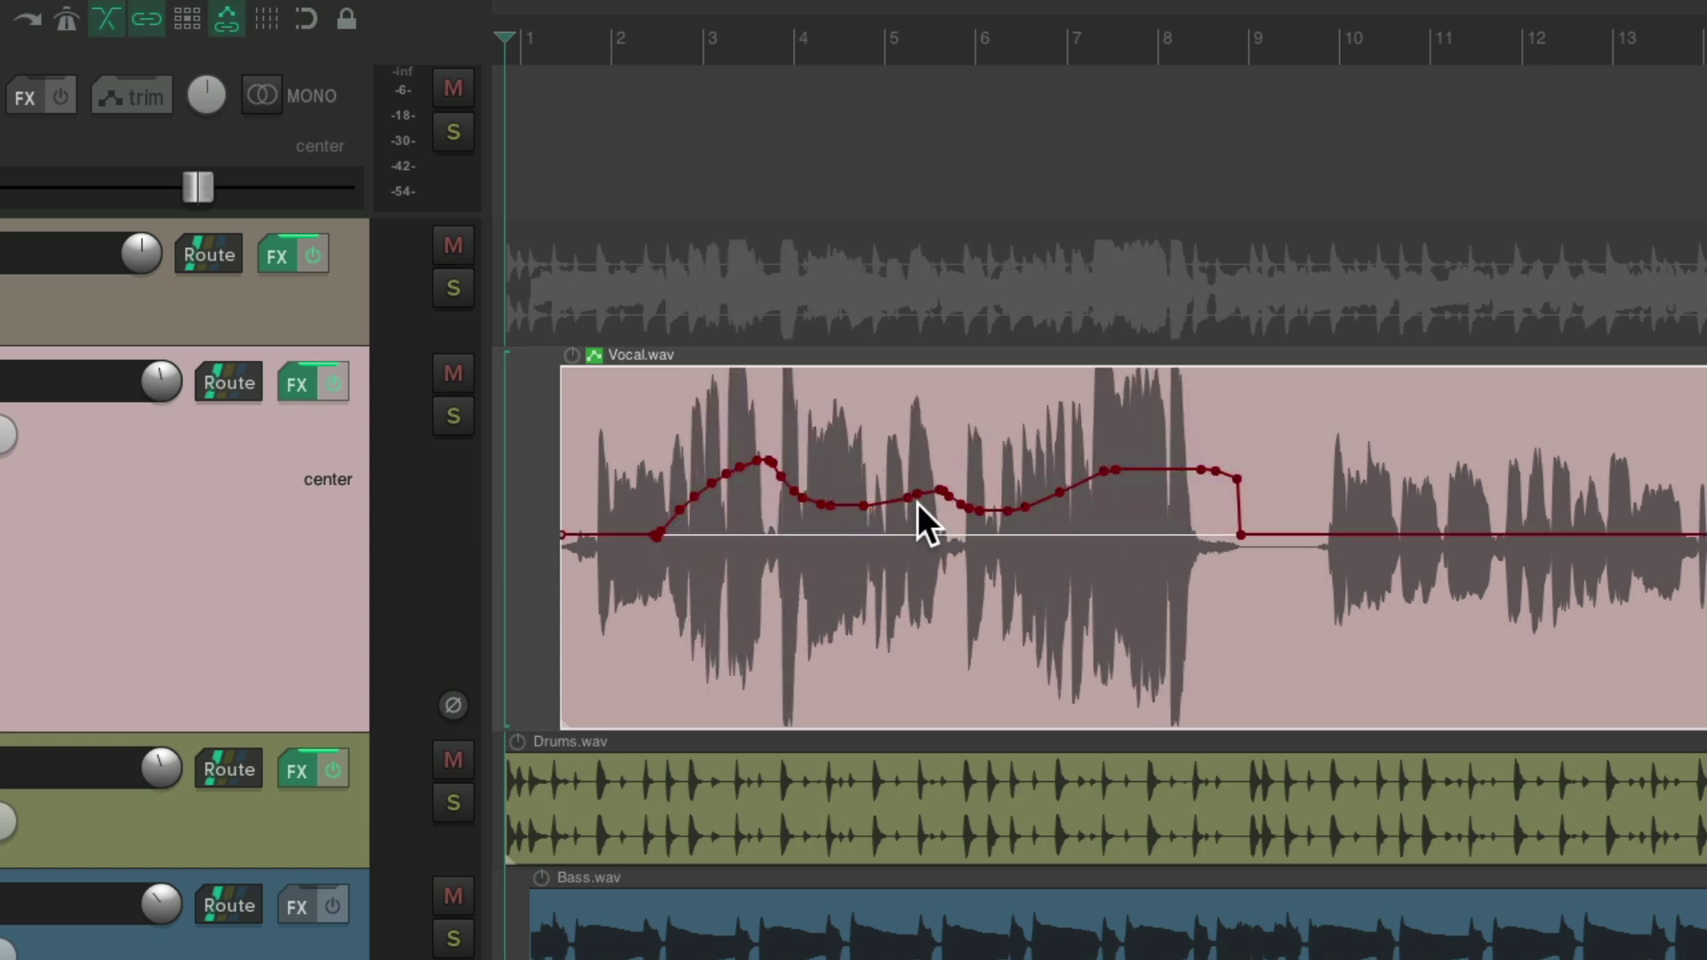
pyautogui.hotkey('ctrl', 'z')
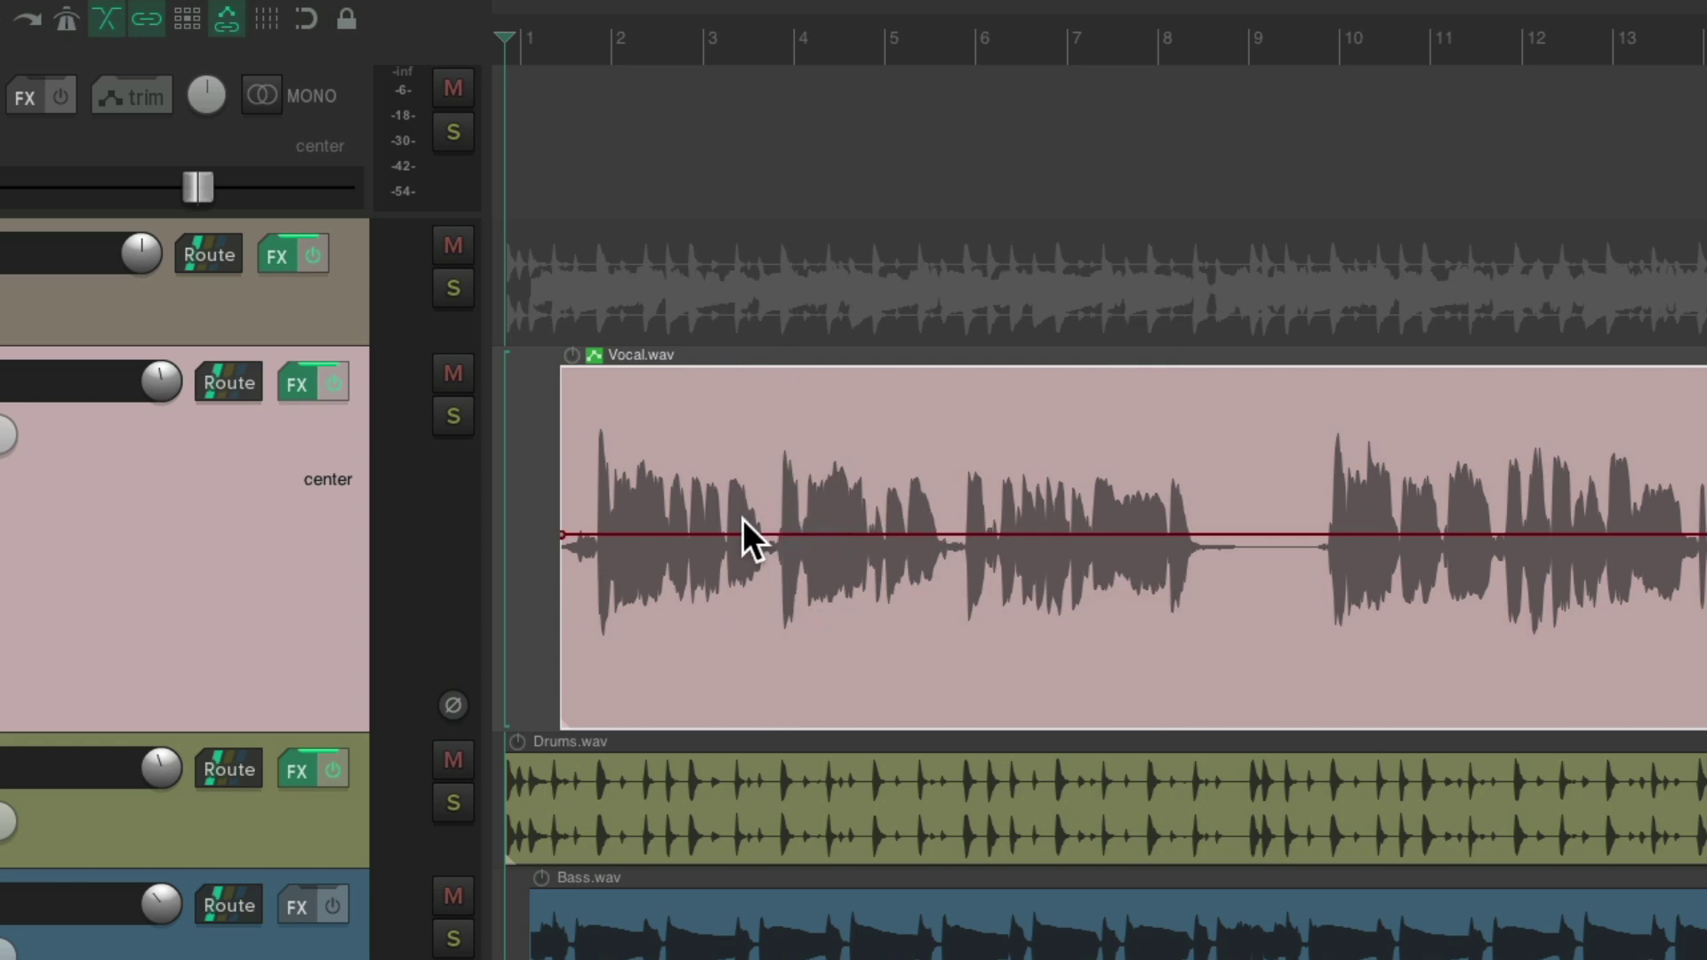
pyautogui.click(725, 534)
pyautogui.click(841, 534)
pyautogui.hotkey('ctrl', 'z')
pyautogui.hotkey('ctrl', 'z')
# Shift the take envelope line, add a point, and drag the end point down into a fade-out
pyautogui.moveTo(879, 535)
pyautogui.mouseDown()
pyautogui.moveTo(877, 590)
pyautogui.moveTo(869, 521)
pyautogui.mouseUp()
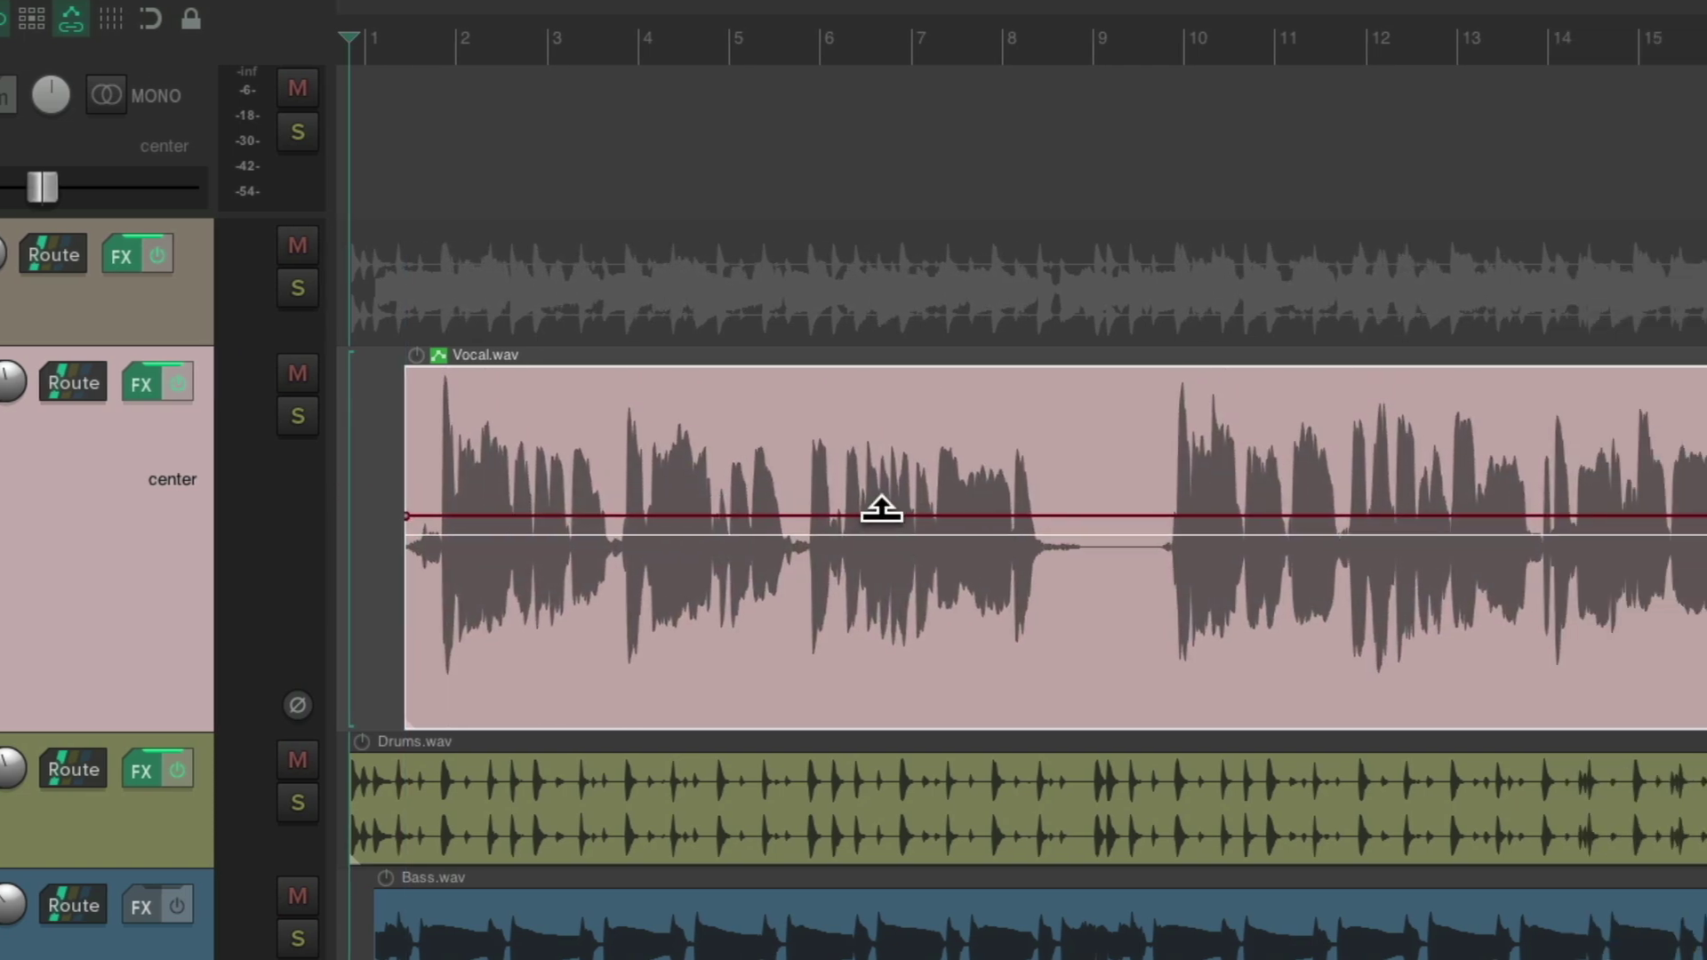
pyautogui.click(881, 515)
pyautogui.moveTo(1090, 515); pyautogui.dragTo(1117, 722)
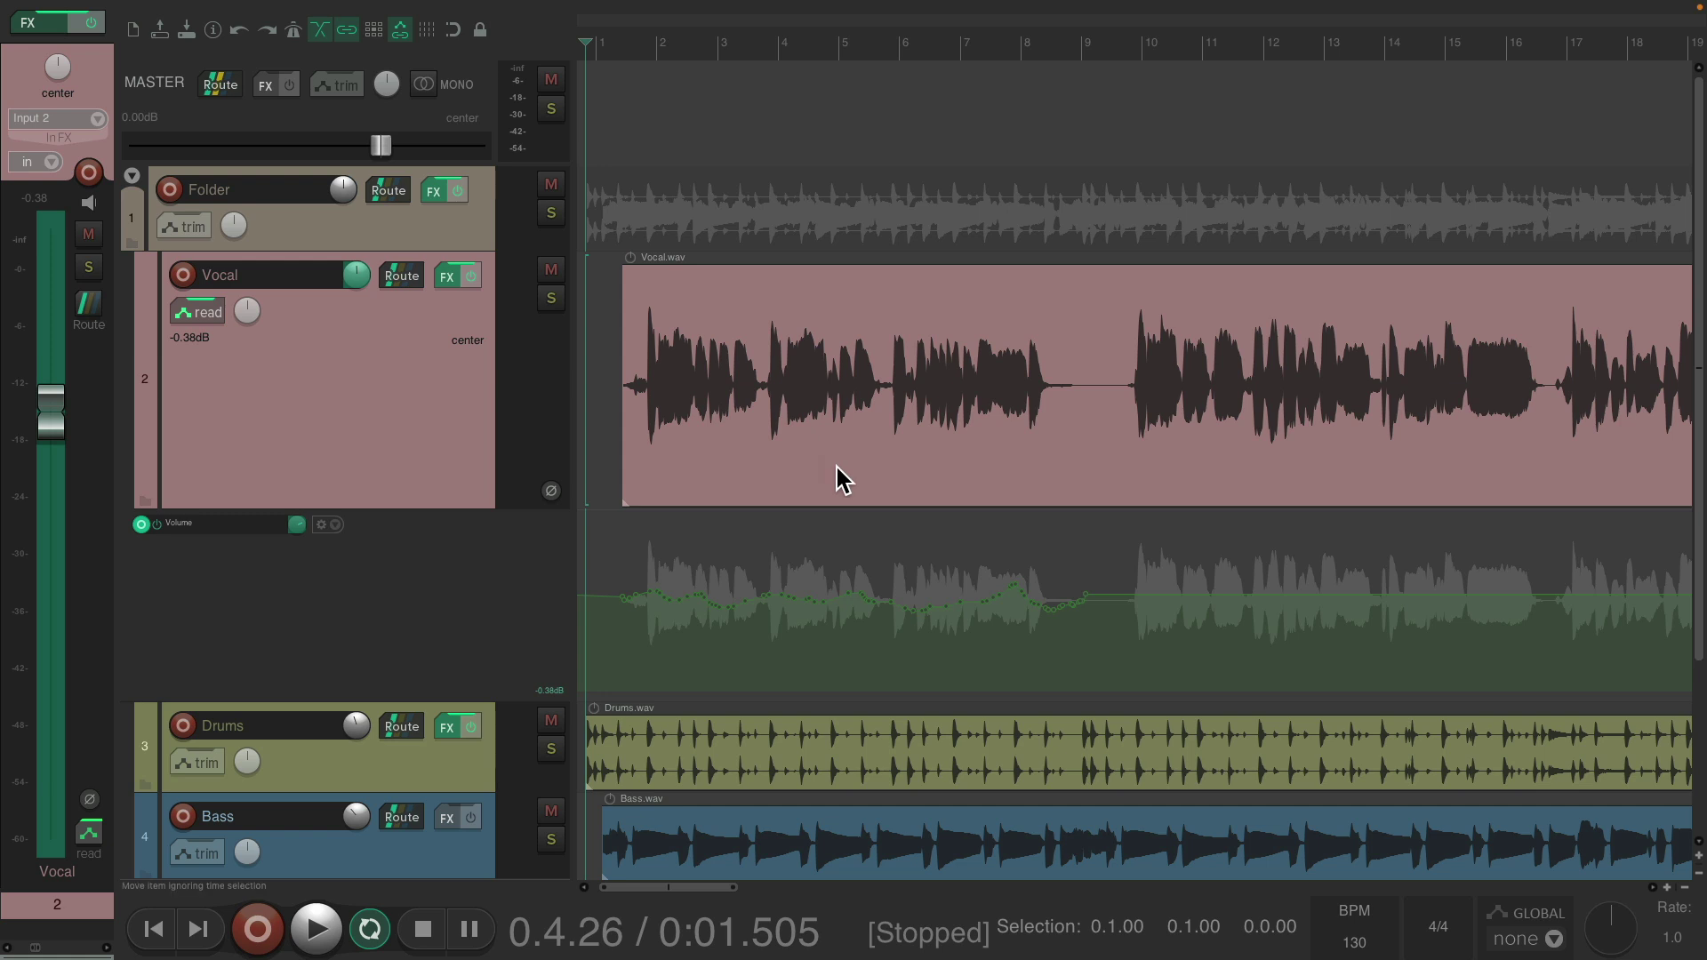
pyautogui.press('space')
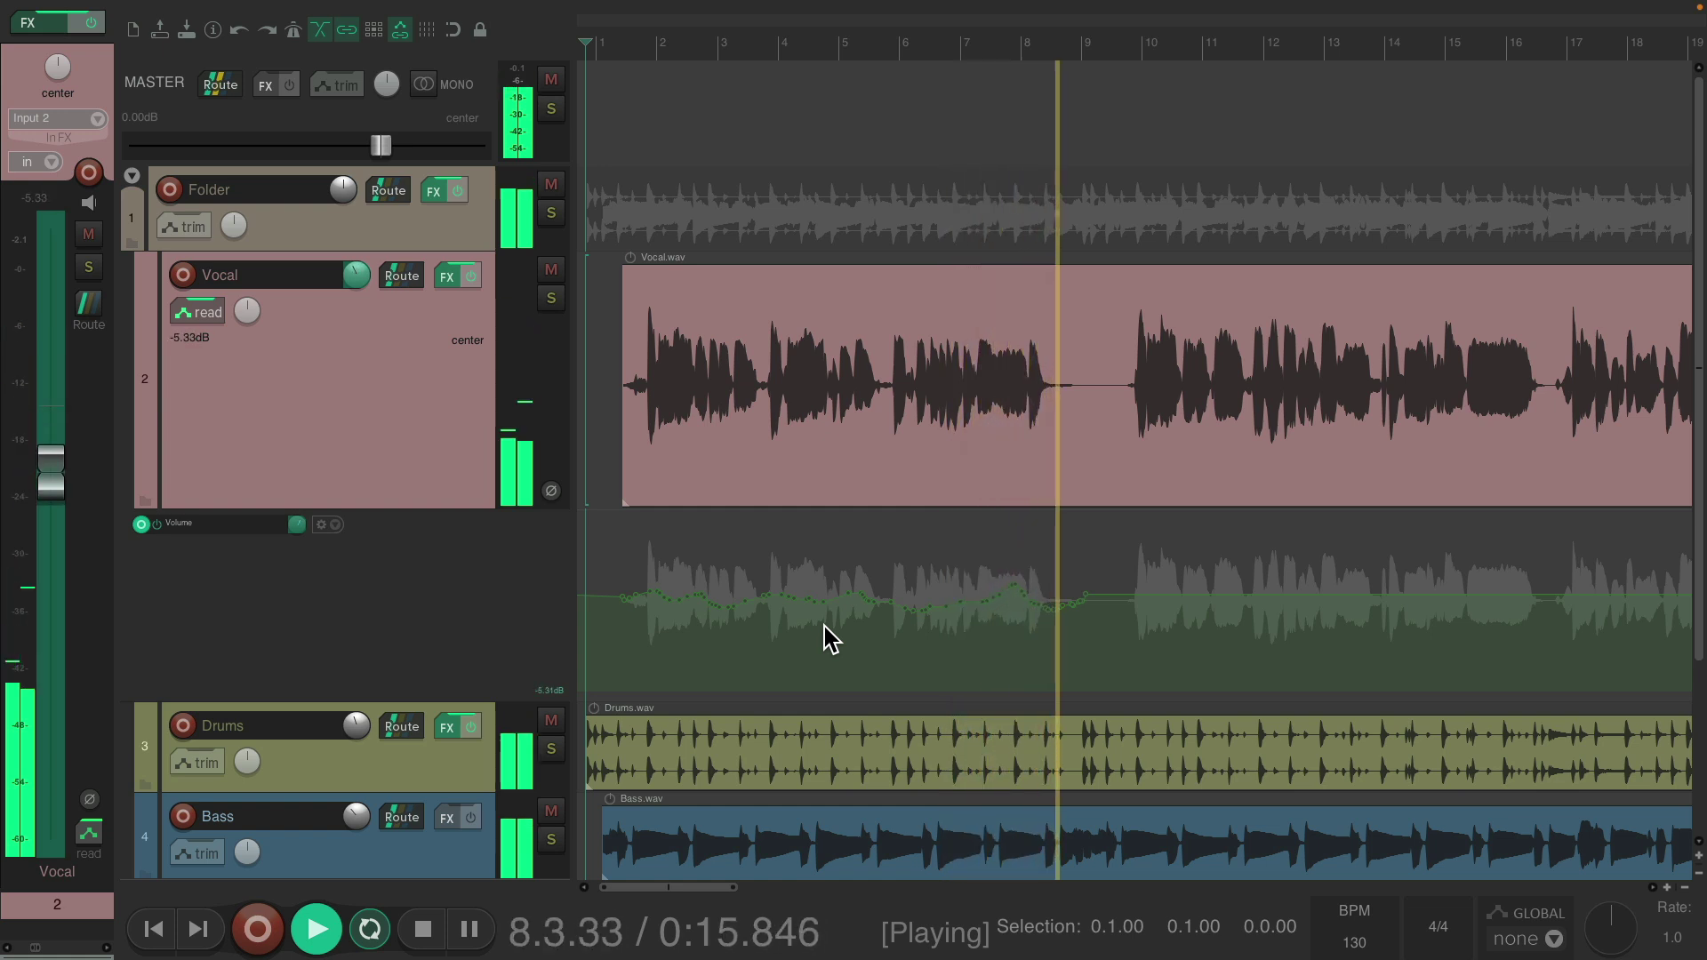
pyautogui.press('space')
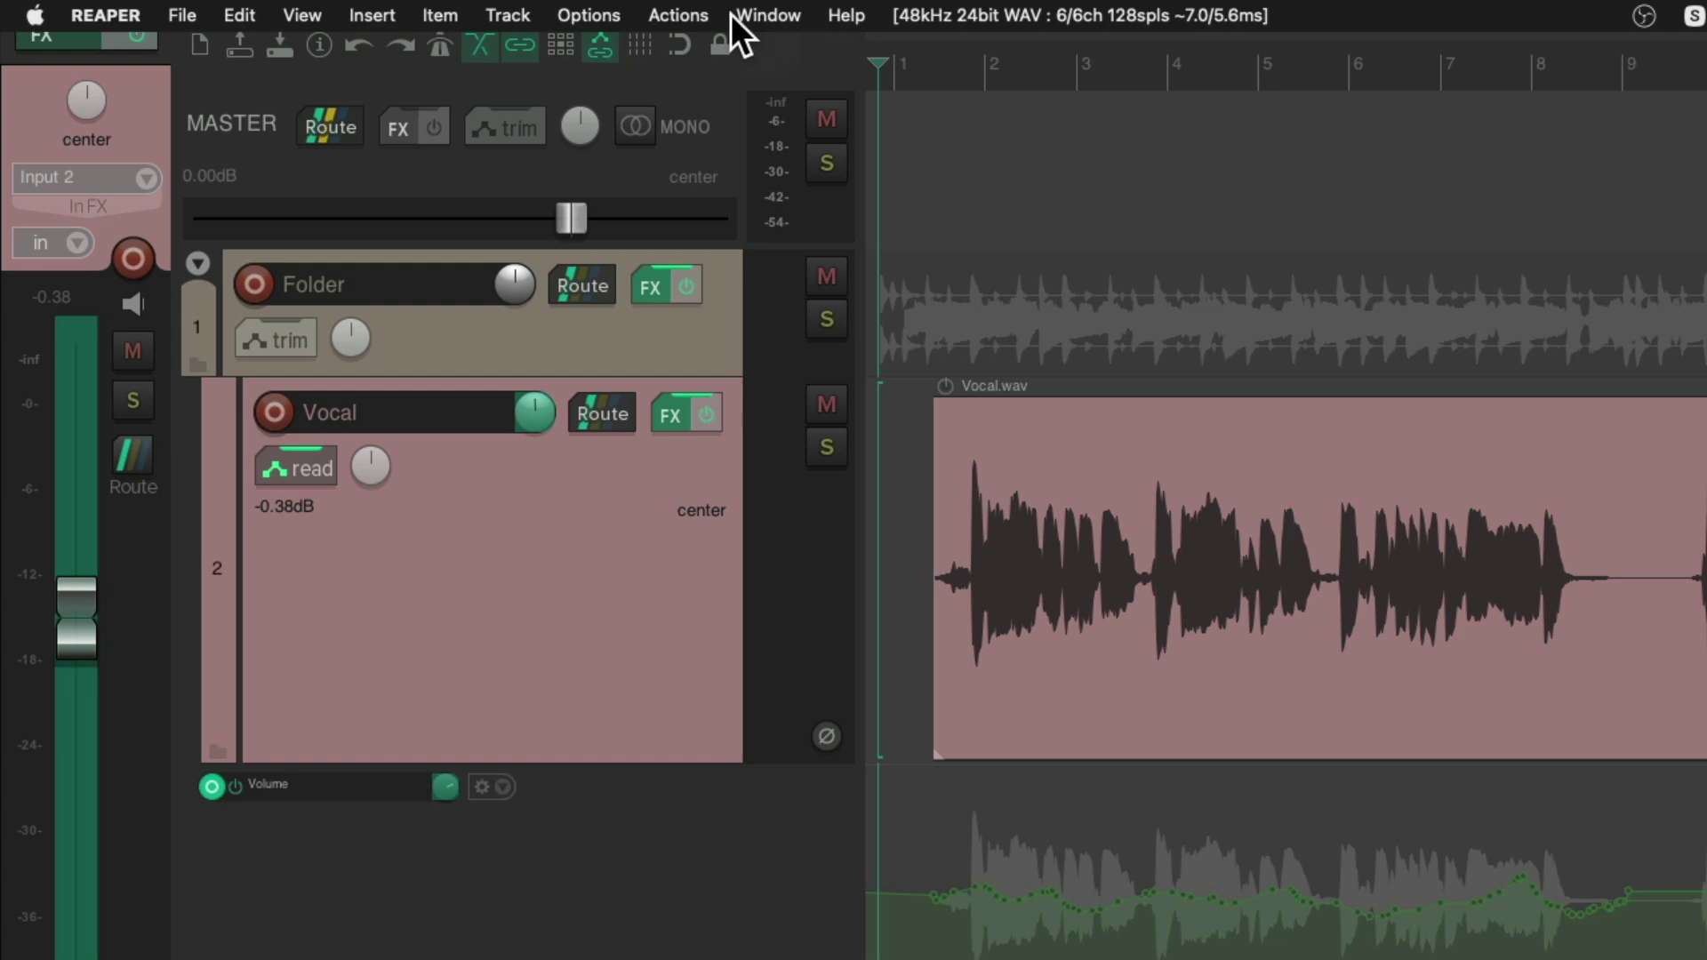
# Filter actions by 'trim env', show the trim envelope, and run 'Track: Swap volume envelope and trim envelope'
pyautogui.click(467, 9)
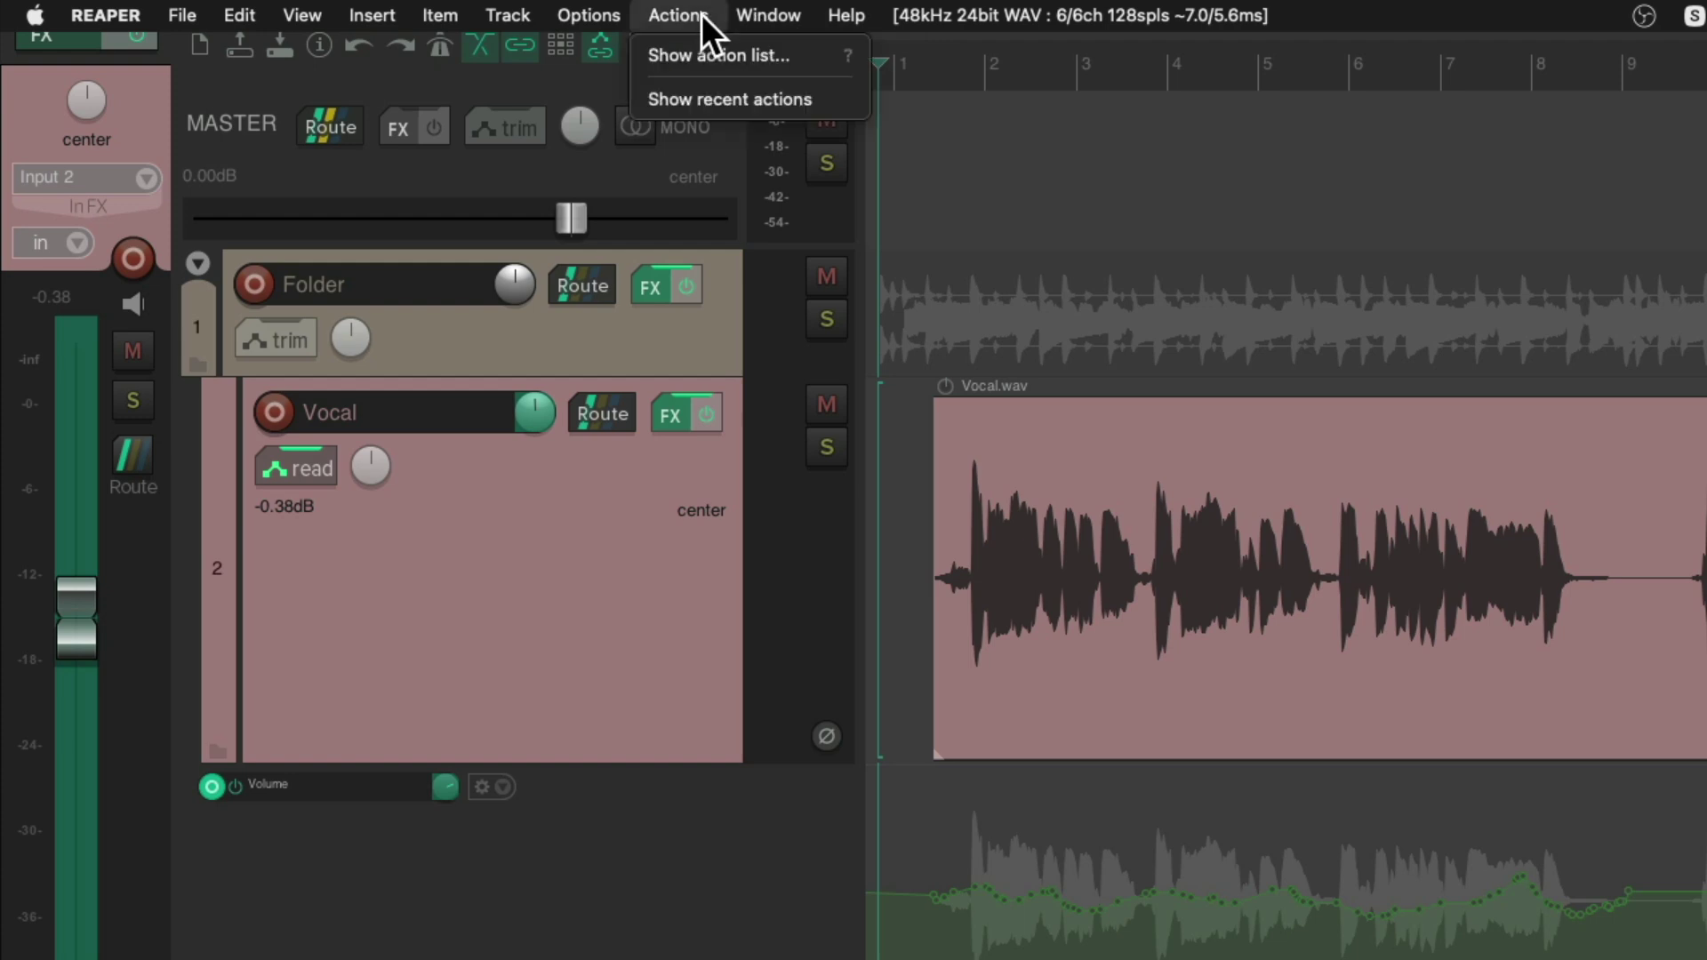
pyautogui.click(648, 57)
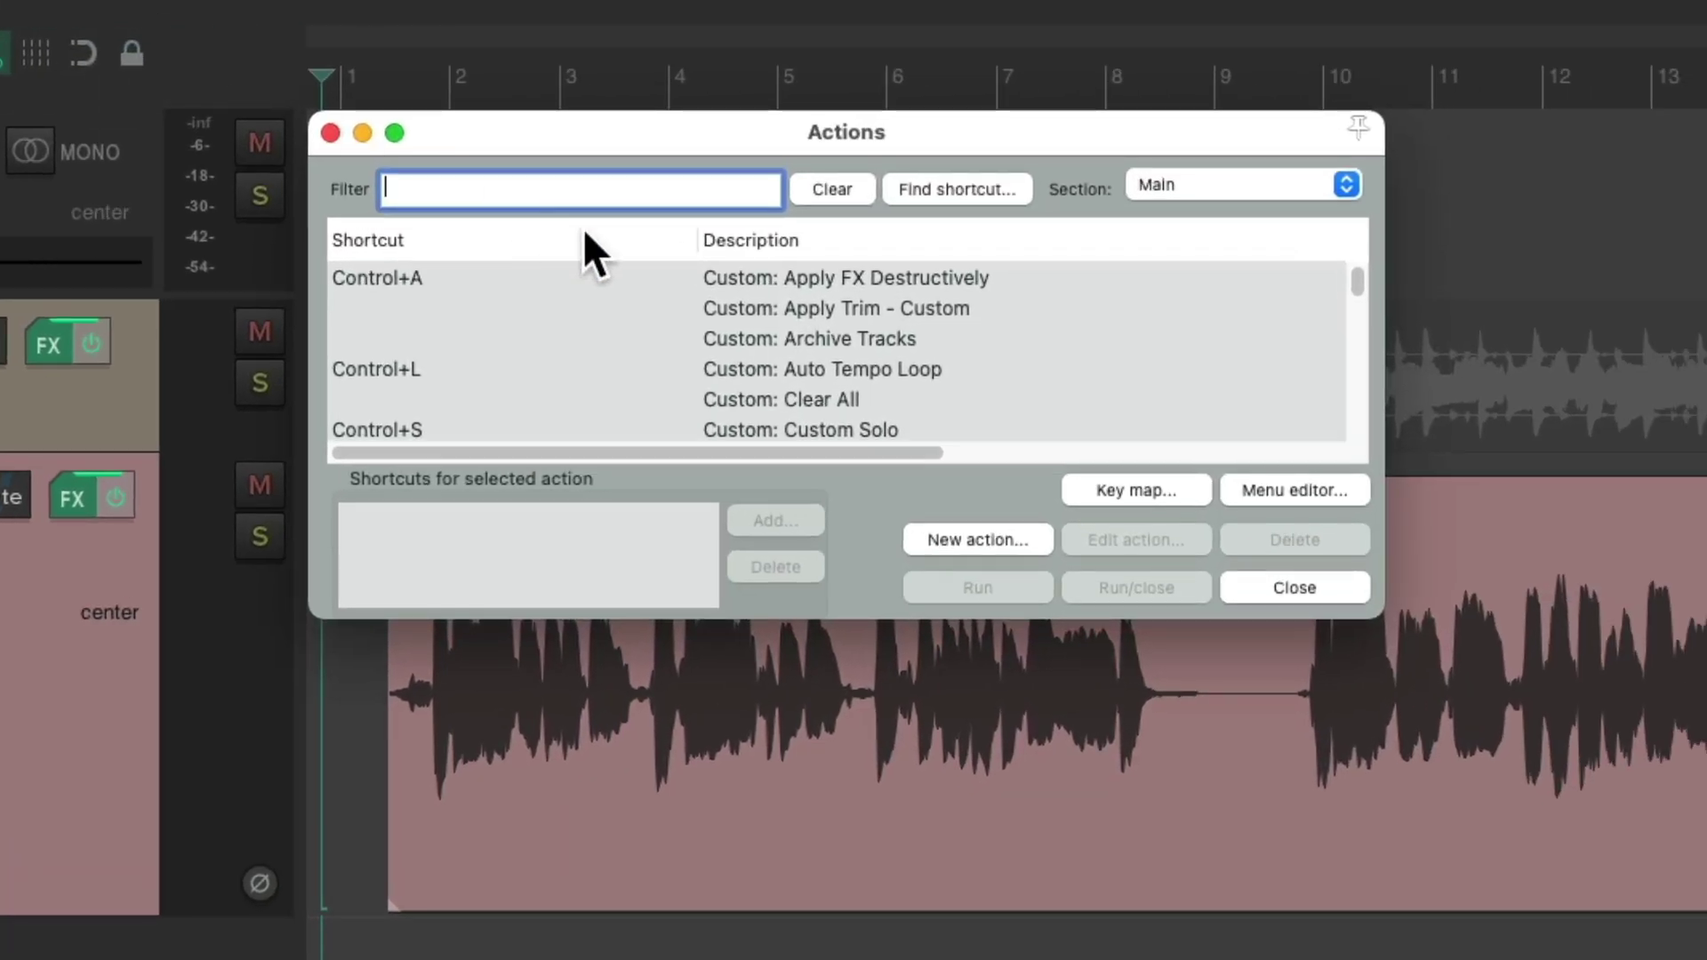
pyautogui.write('trim env')
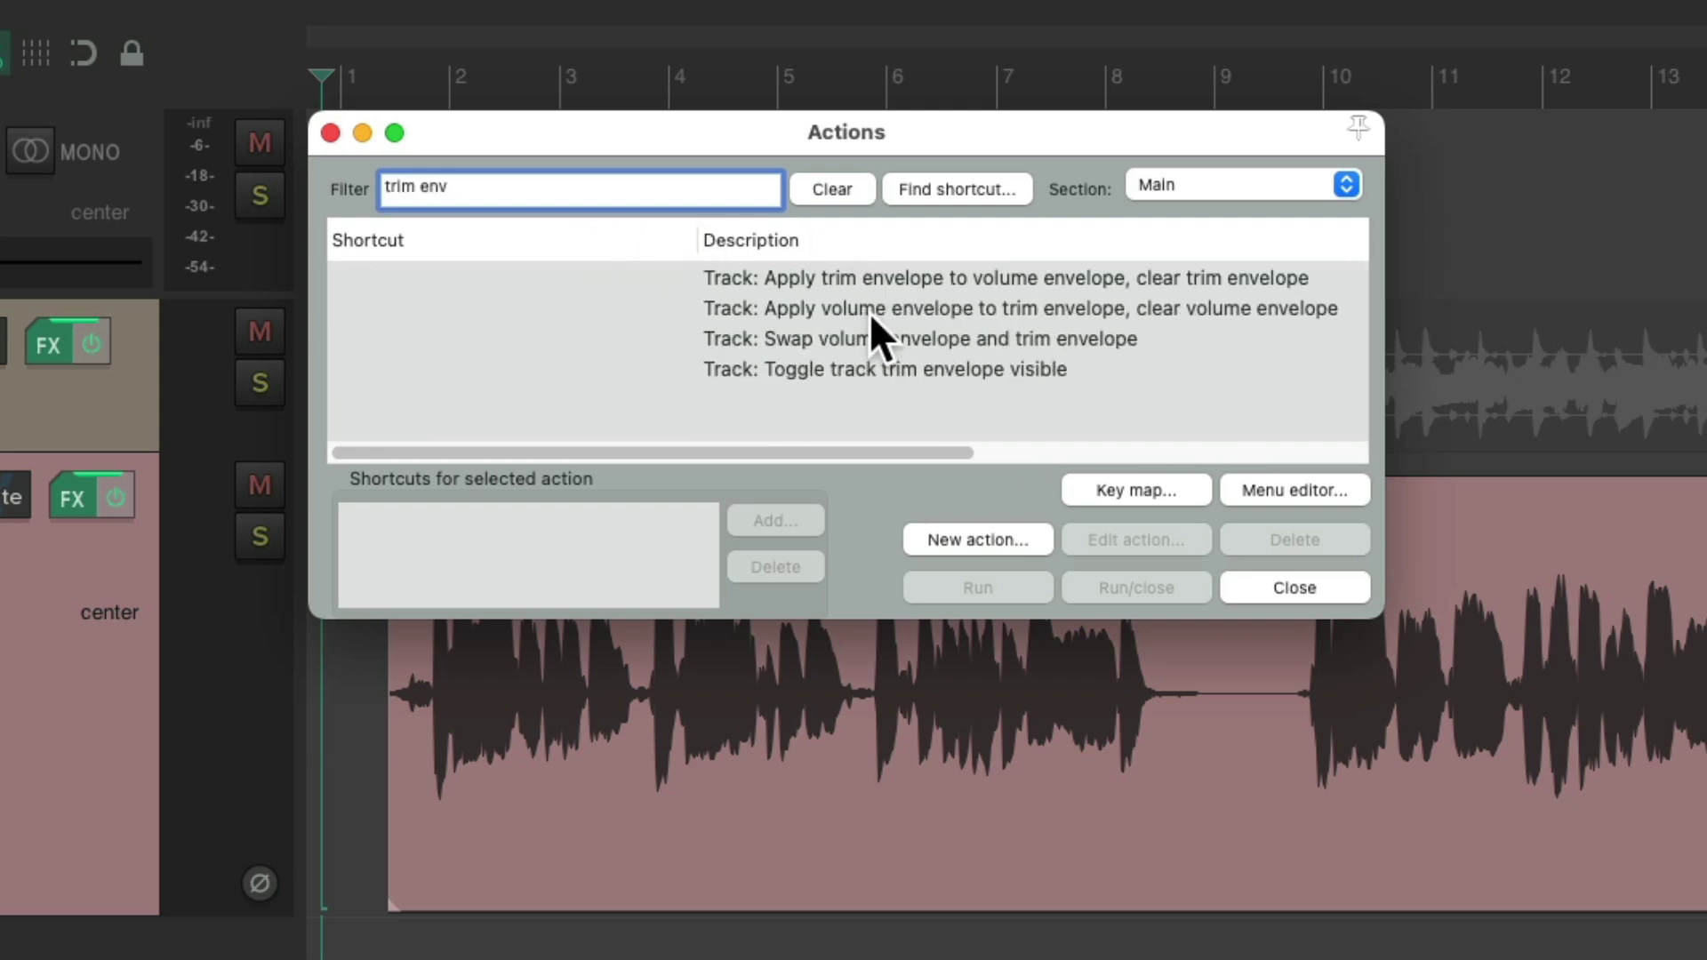
pyautogui.click(907, 376)
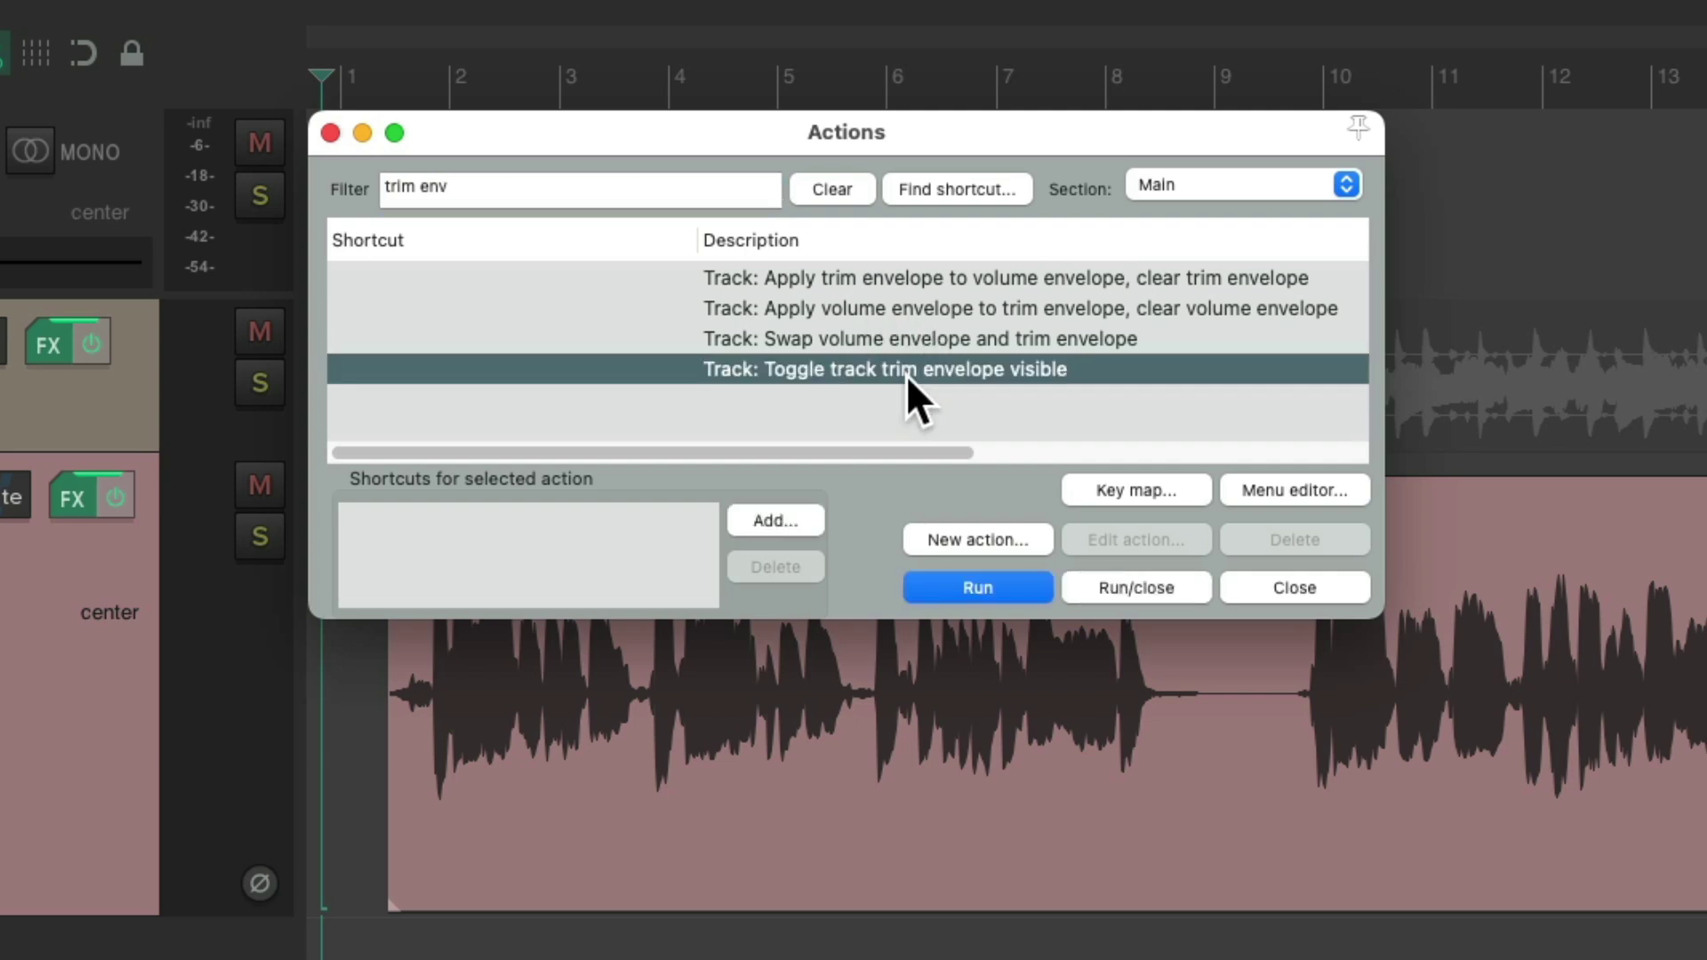
pyautogui.click(1017, 582)
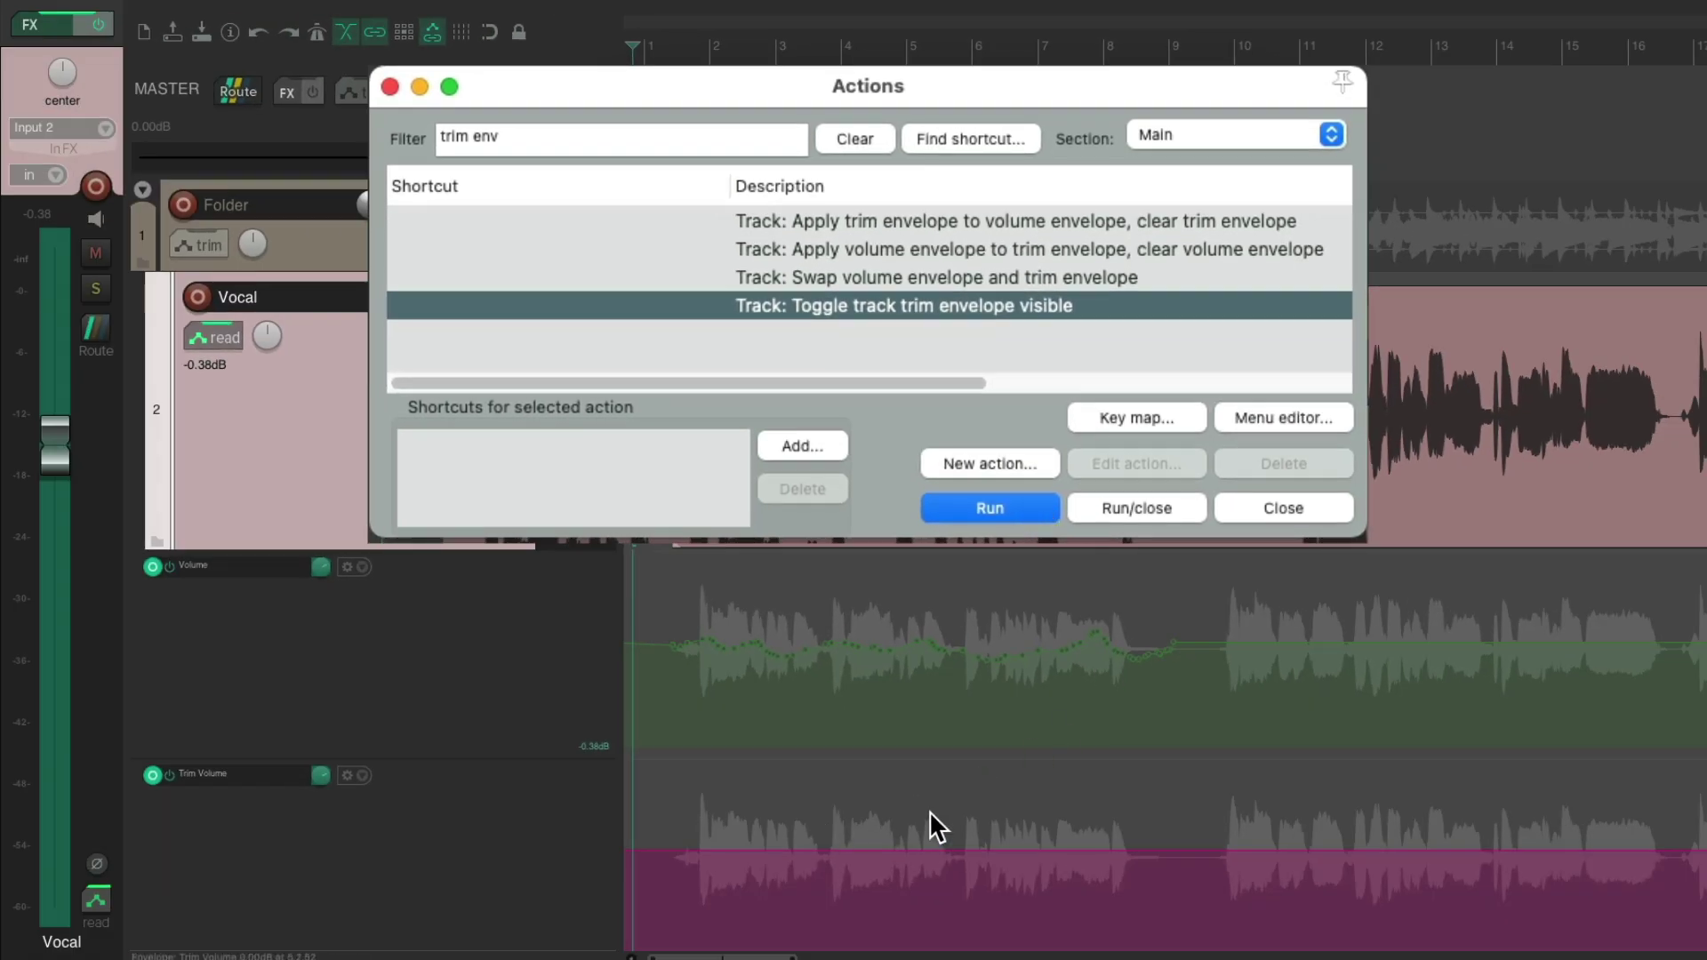
pyautogui.click(1049, 277)
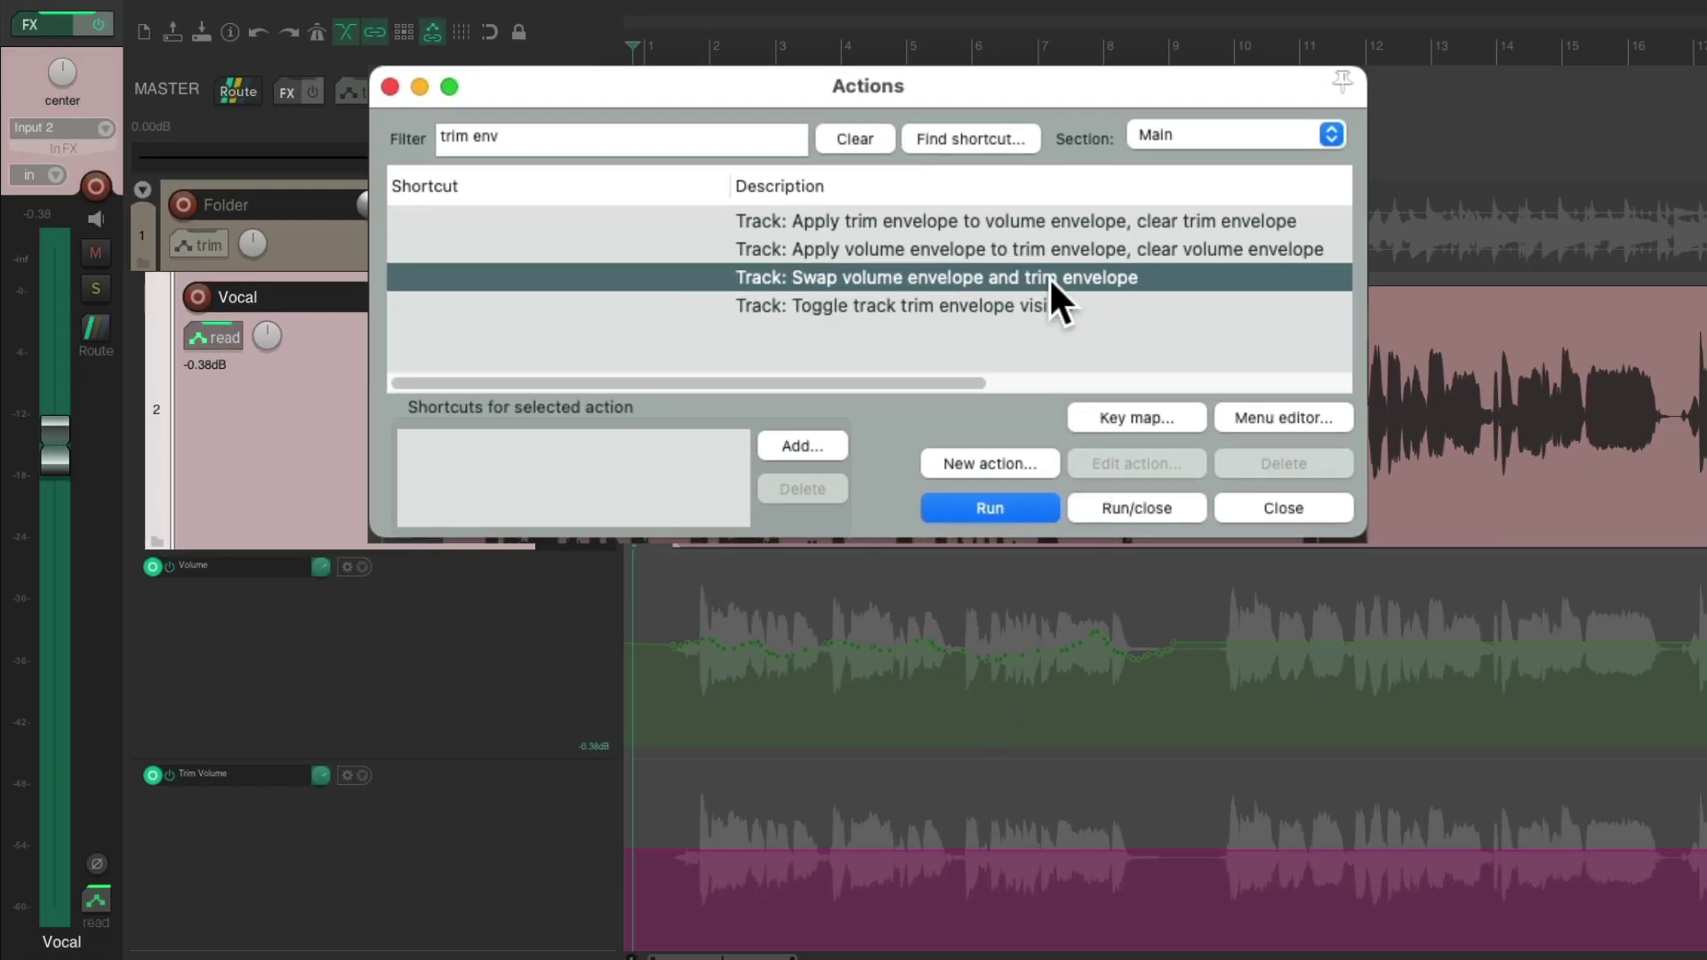
pyautogui.click(1018, 509)
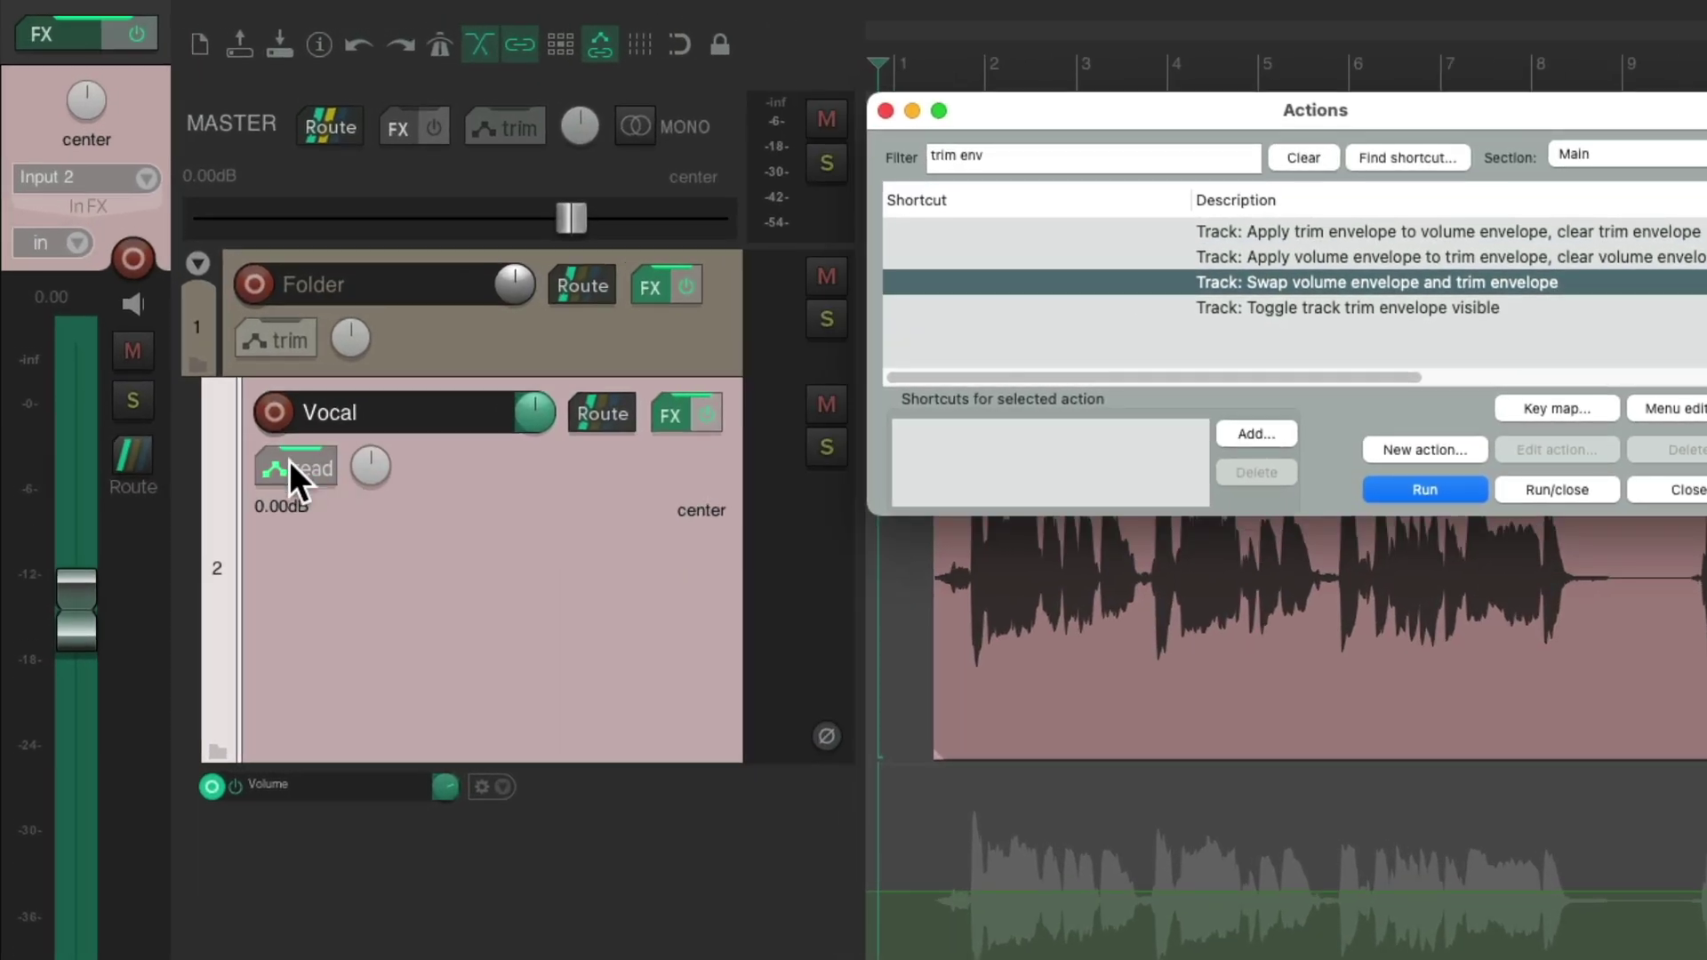
# Switch the Vocal track to Touch automation and ride its fader during playback to -0.40 dB
pyautogui.click(213, 337)
pyautogui.click(1031, 377)
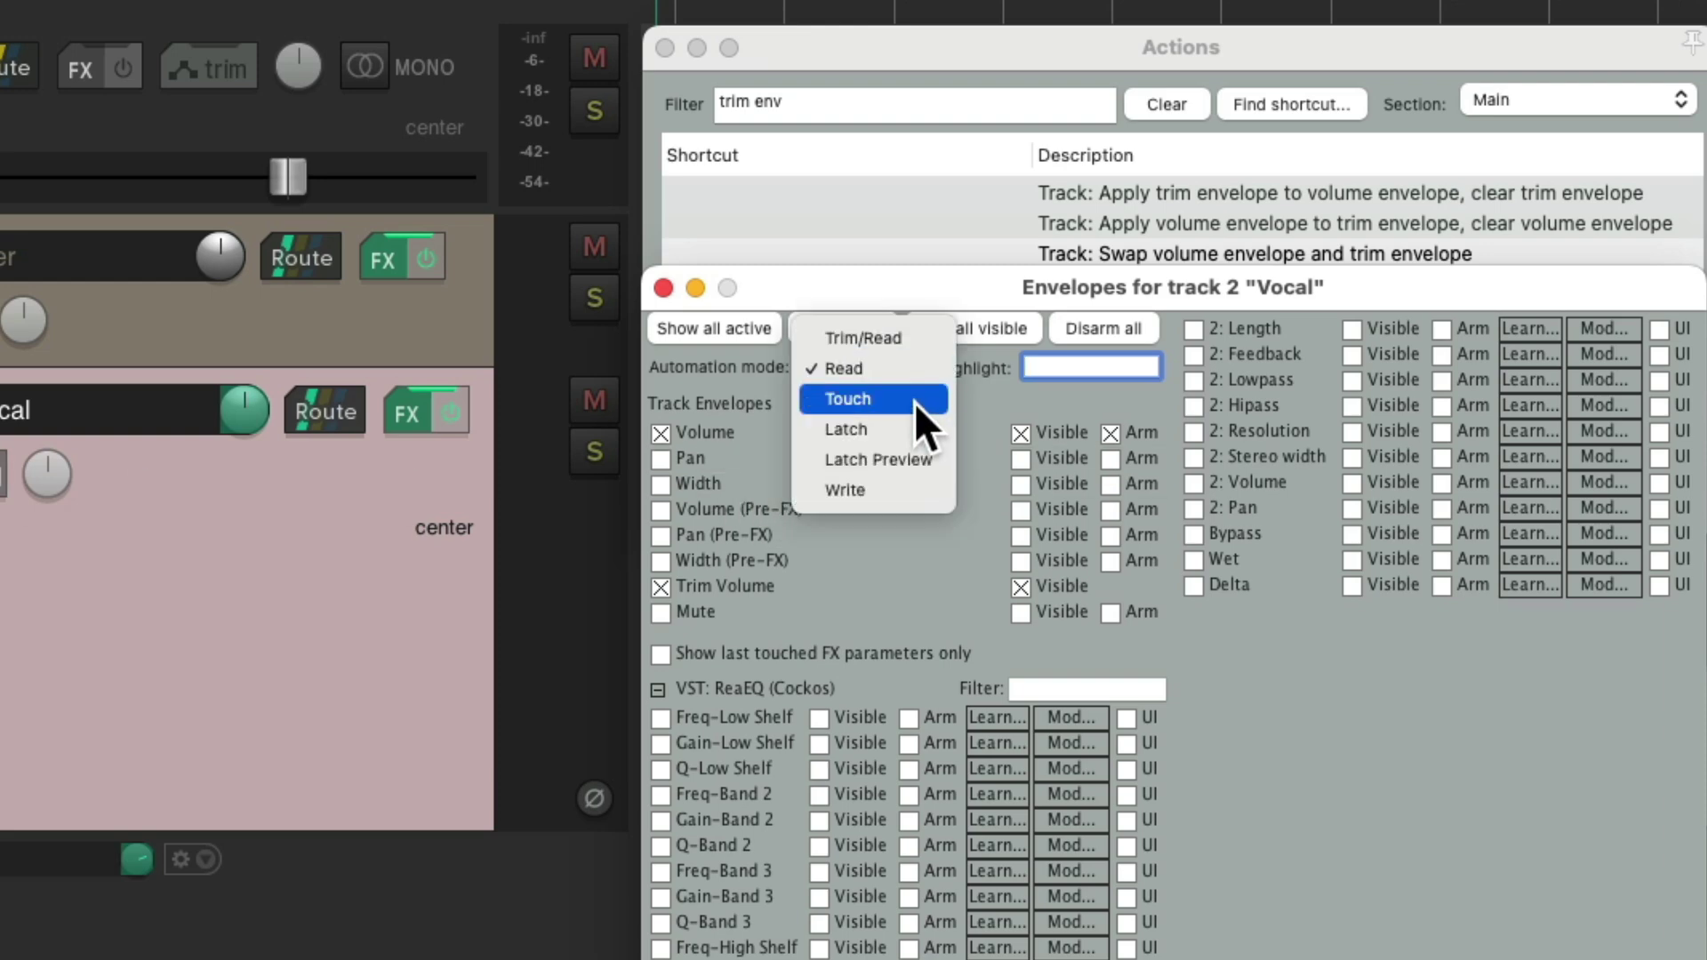
pyautogui.click(913, 402)
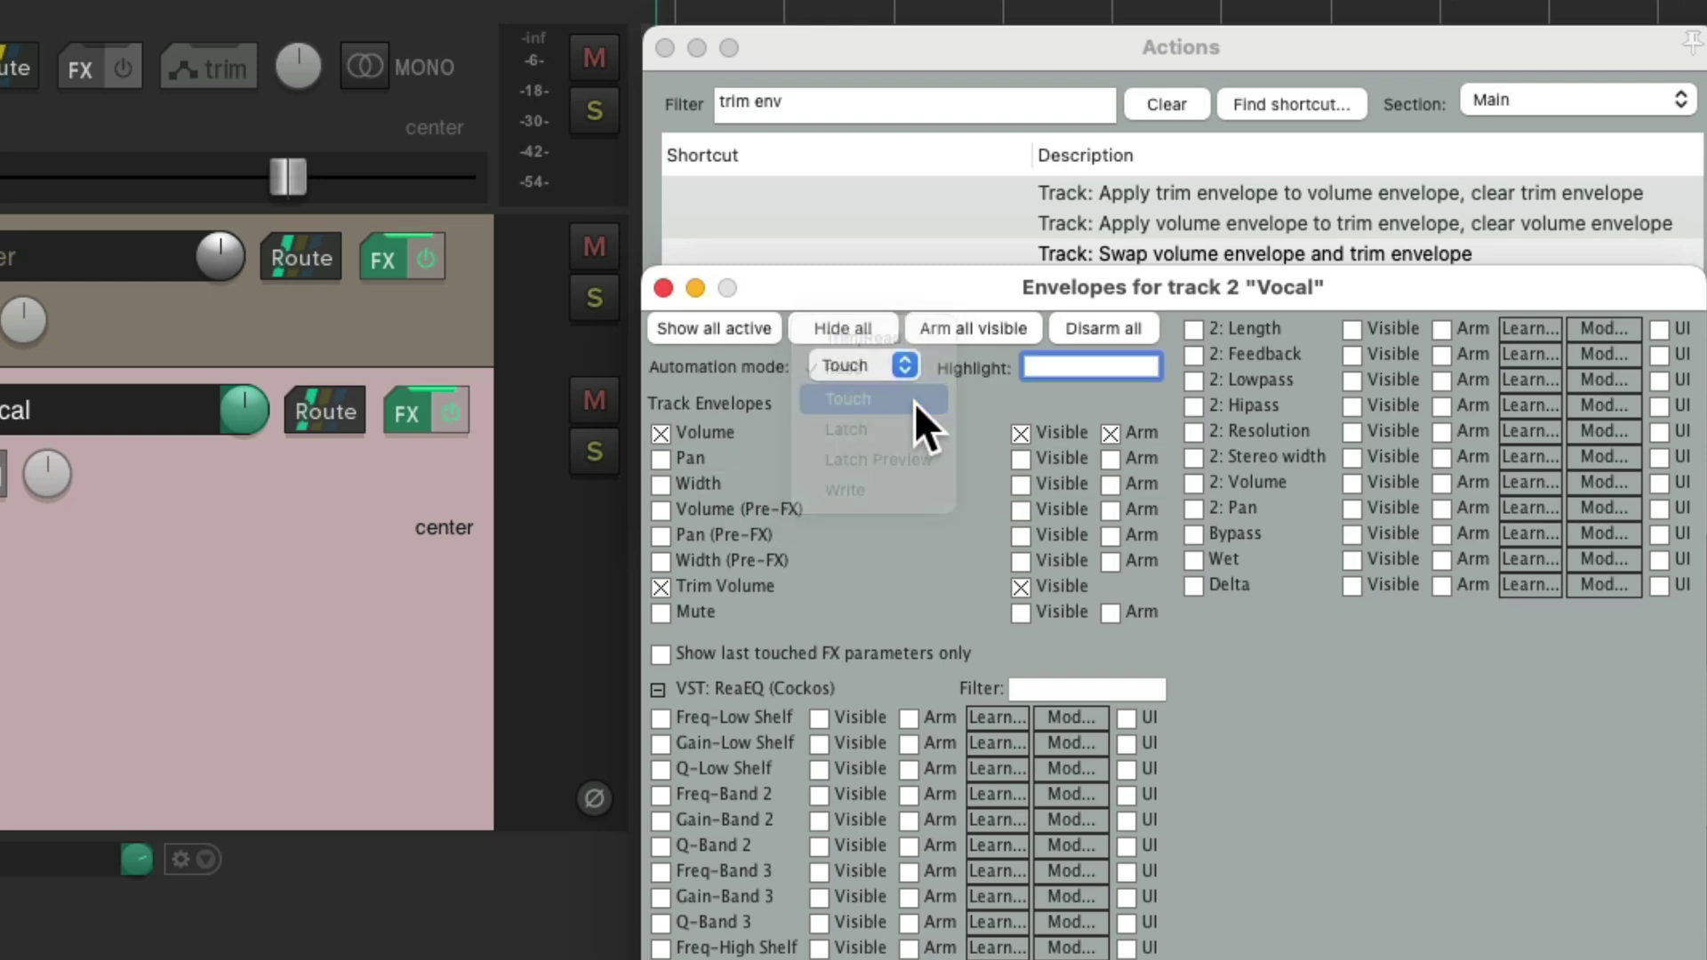
pyautogui.click(664, 287)
pyautogui.click(664, 47)
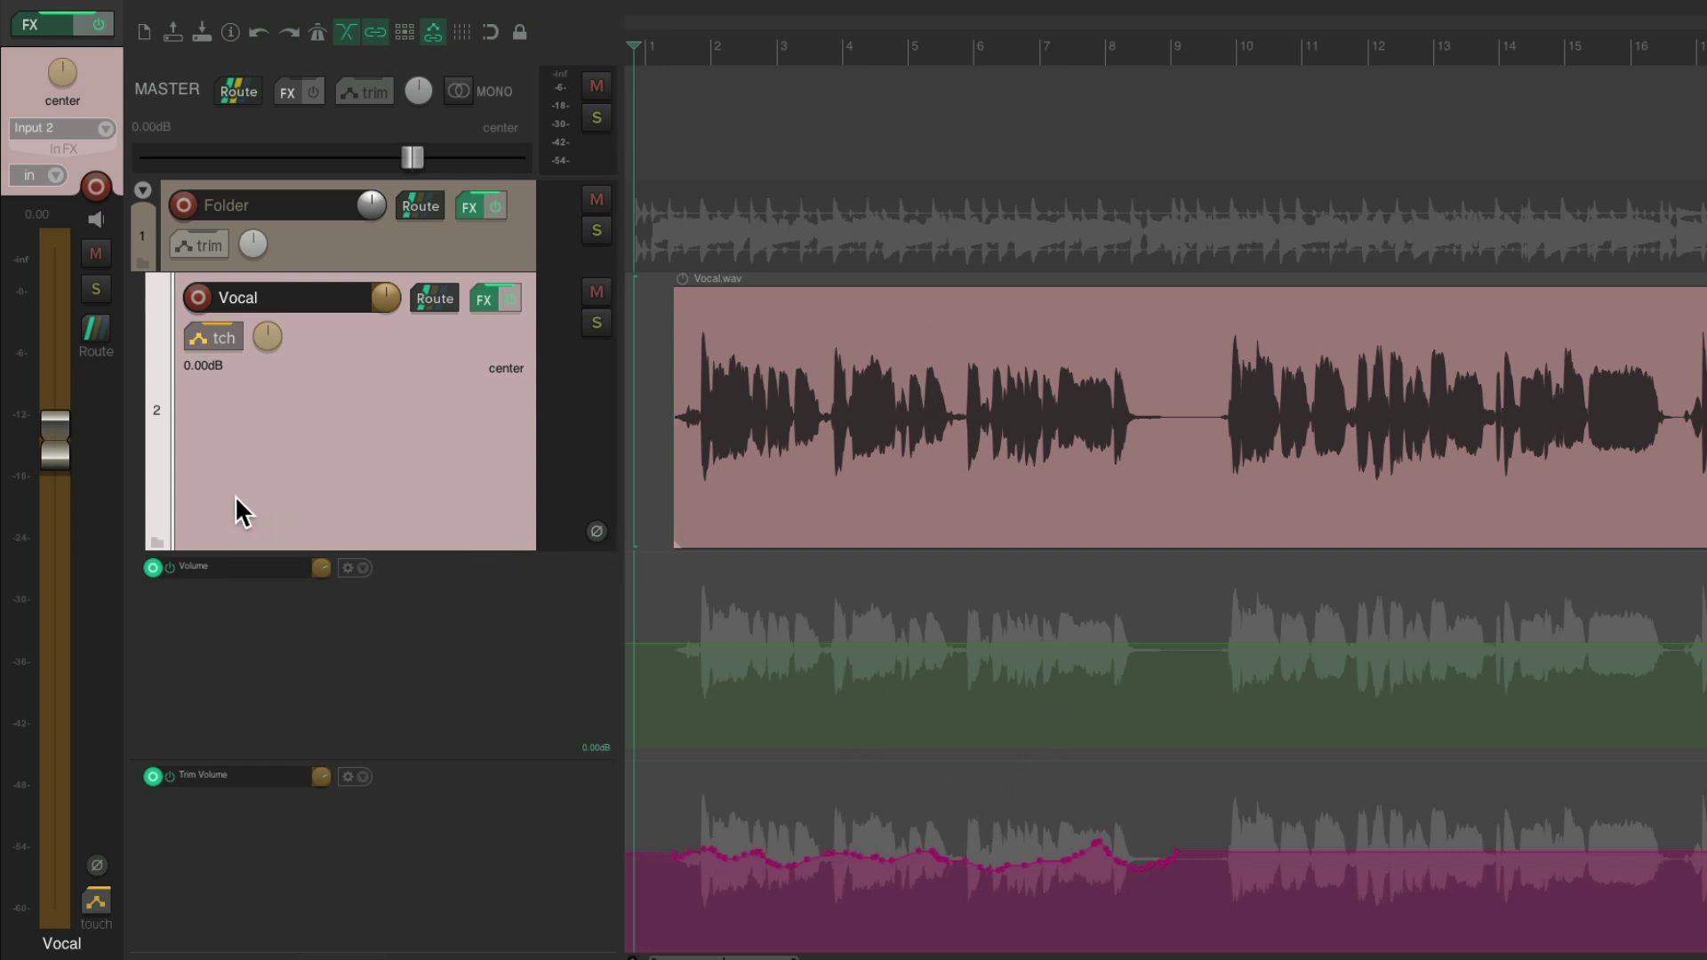
pyautogui.press('space')
pyautogui.moveTo(61, 451)
pyautogui.mouseDown()
pyautogui.moveTo(62, 444)
pyautogui.moveTo(55, 451)
pyautogui.mouseUp()
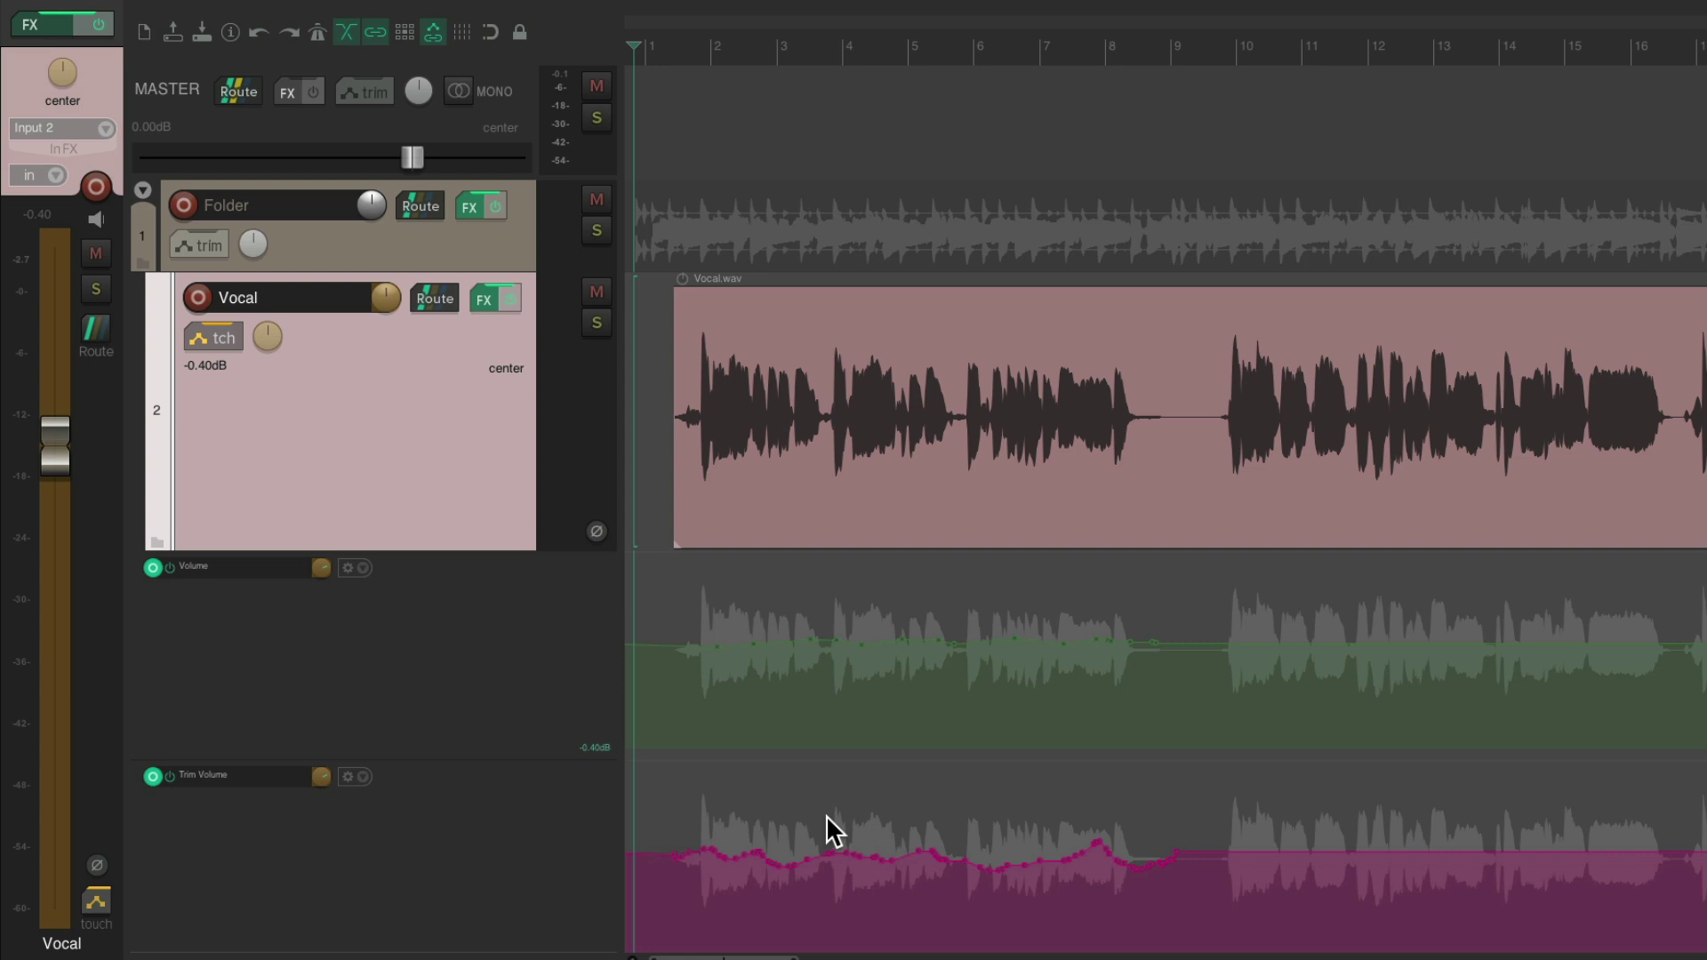
# Run 'Apply trim envelope to volume envelope, clear trim envelope' on Vocal, then undo and redo it
pyautogui.press('?')
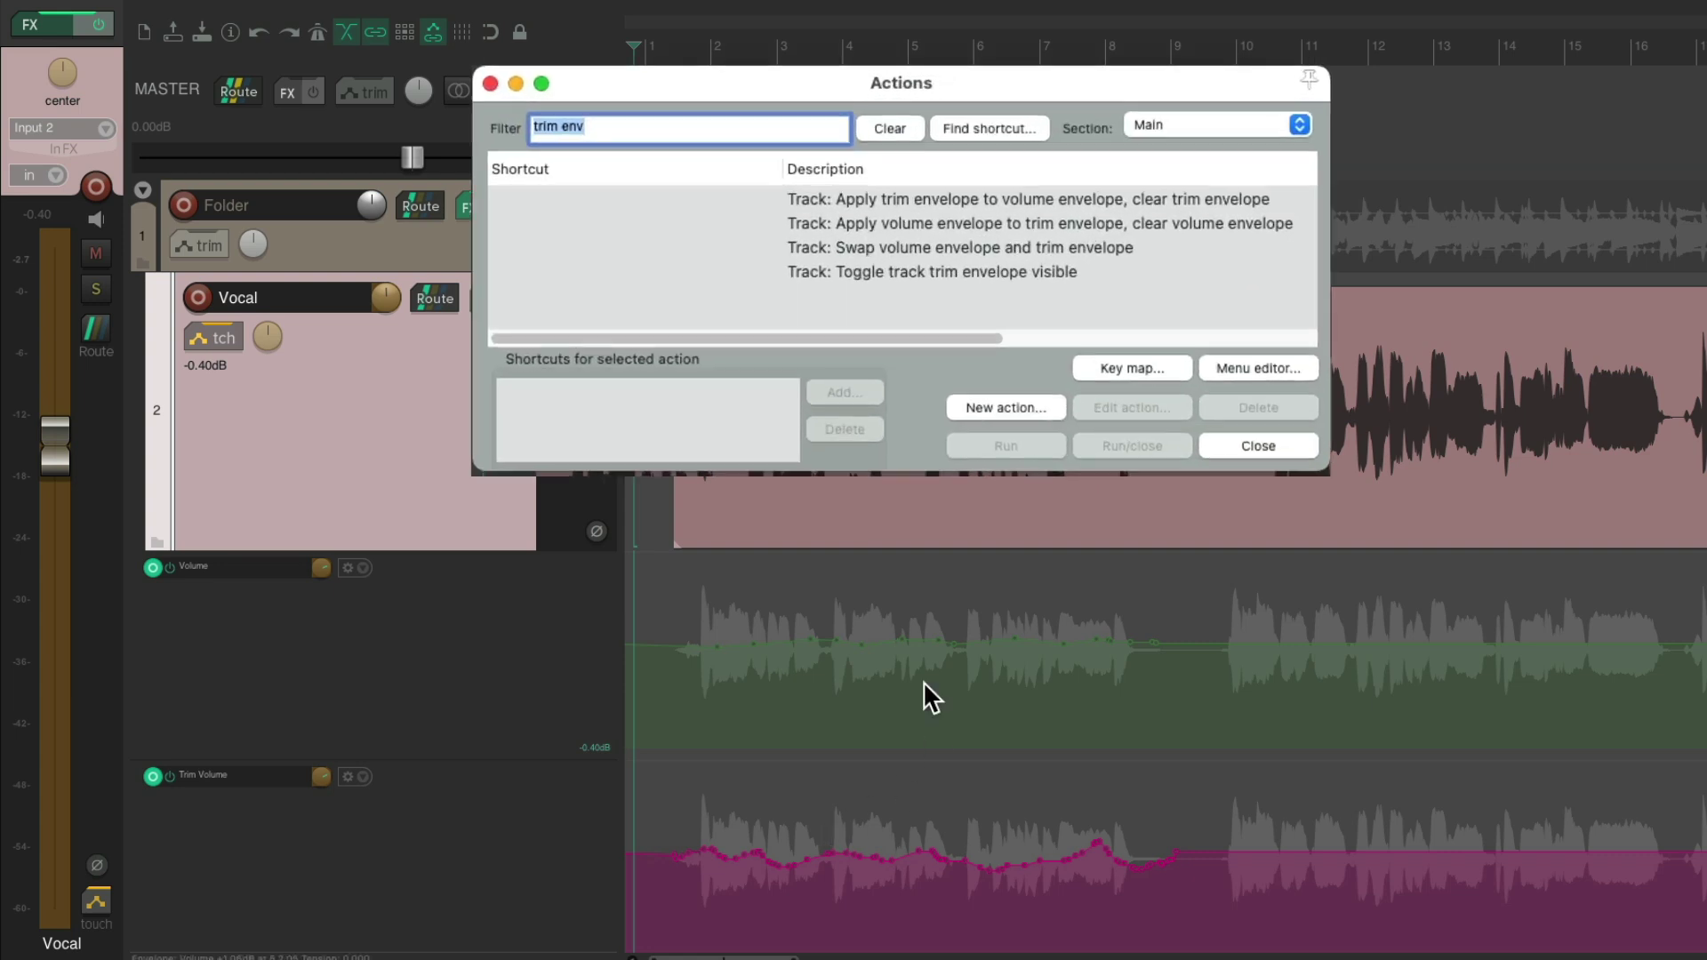
pyautogui.click(916, 223)
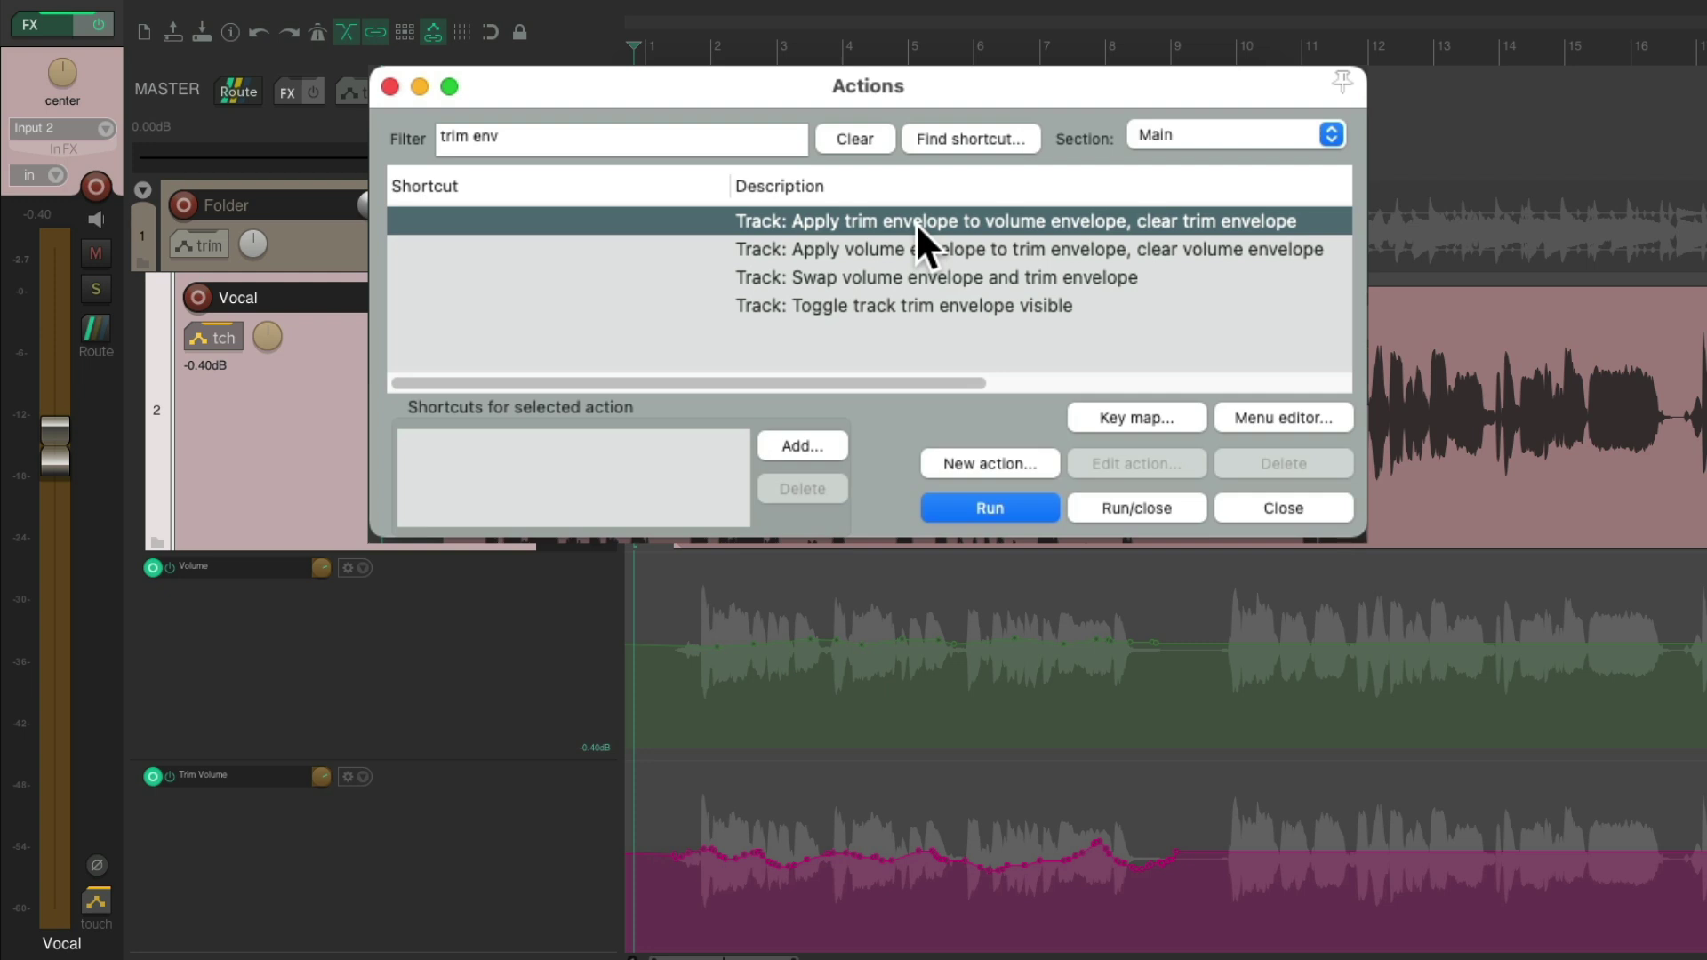
pyautogui.click(1038, 503)
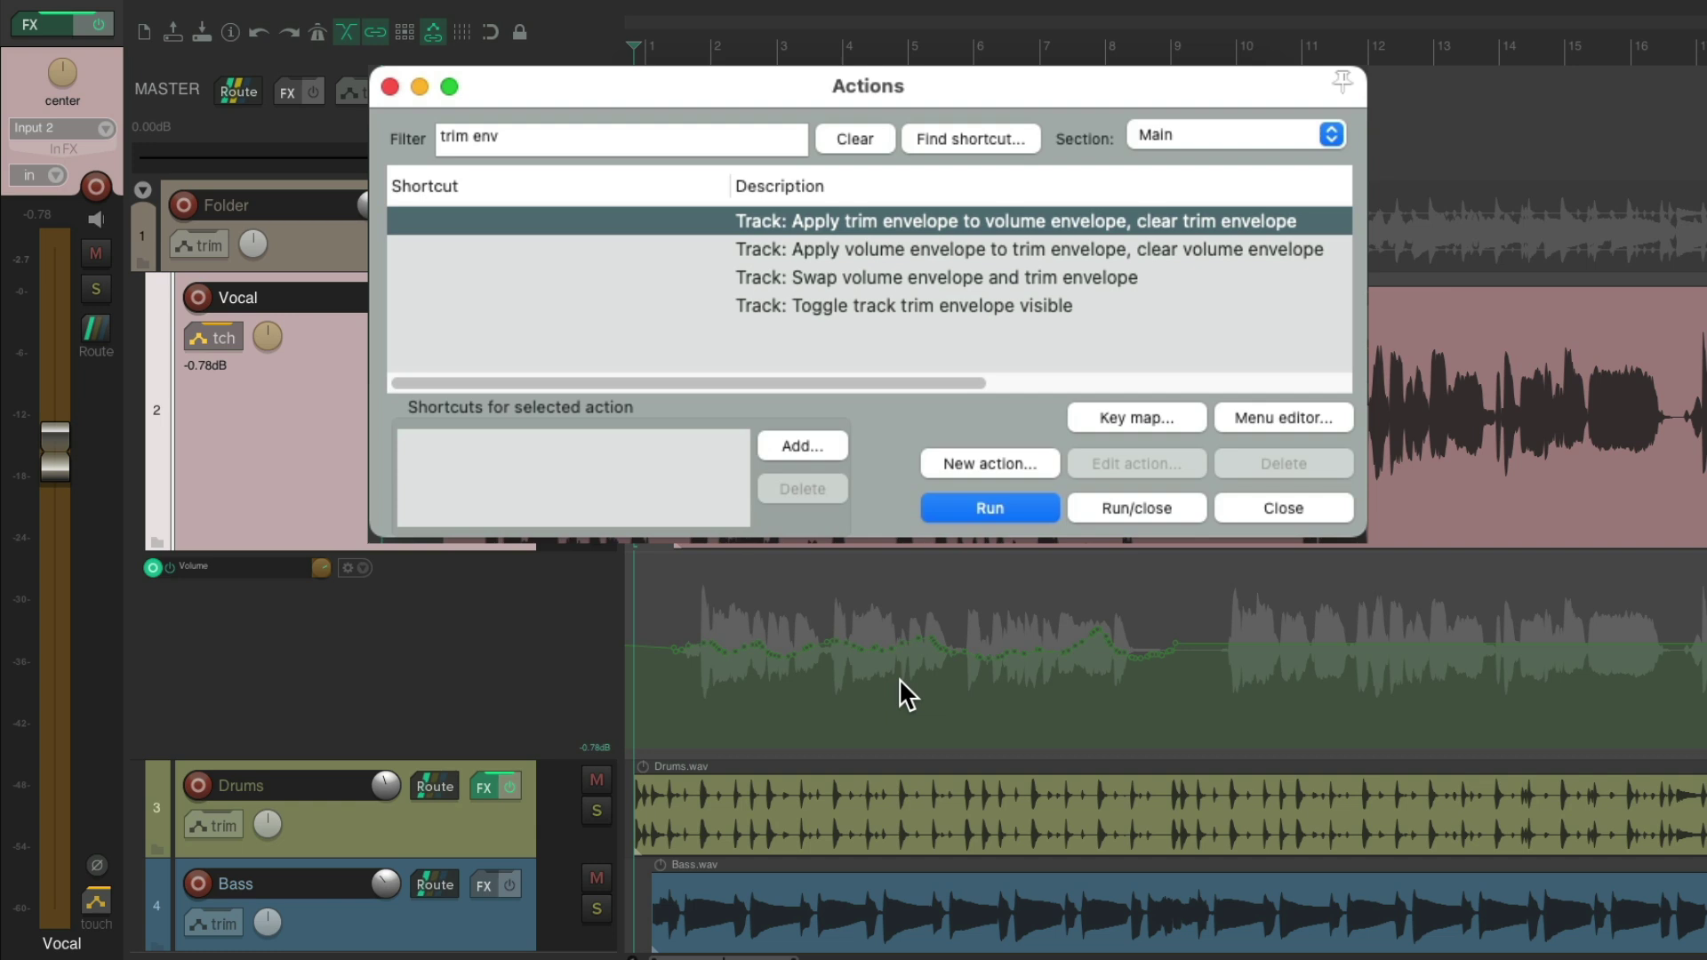
pyautogui.press('super+z')
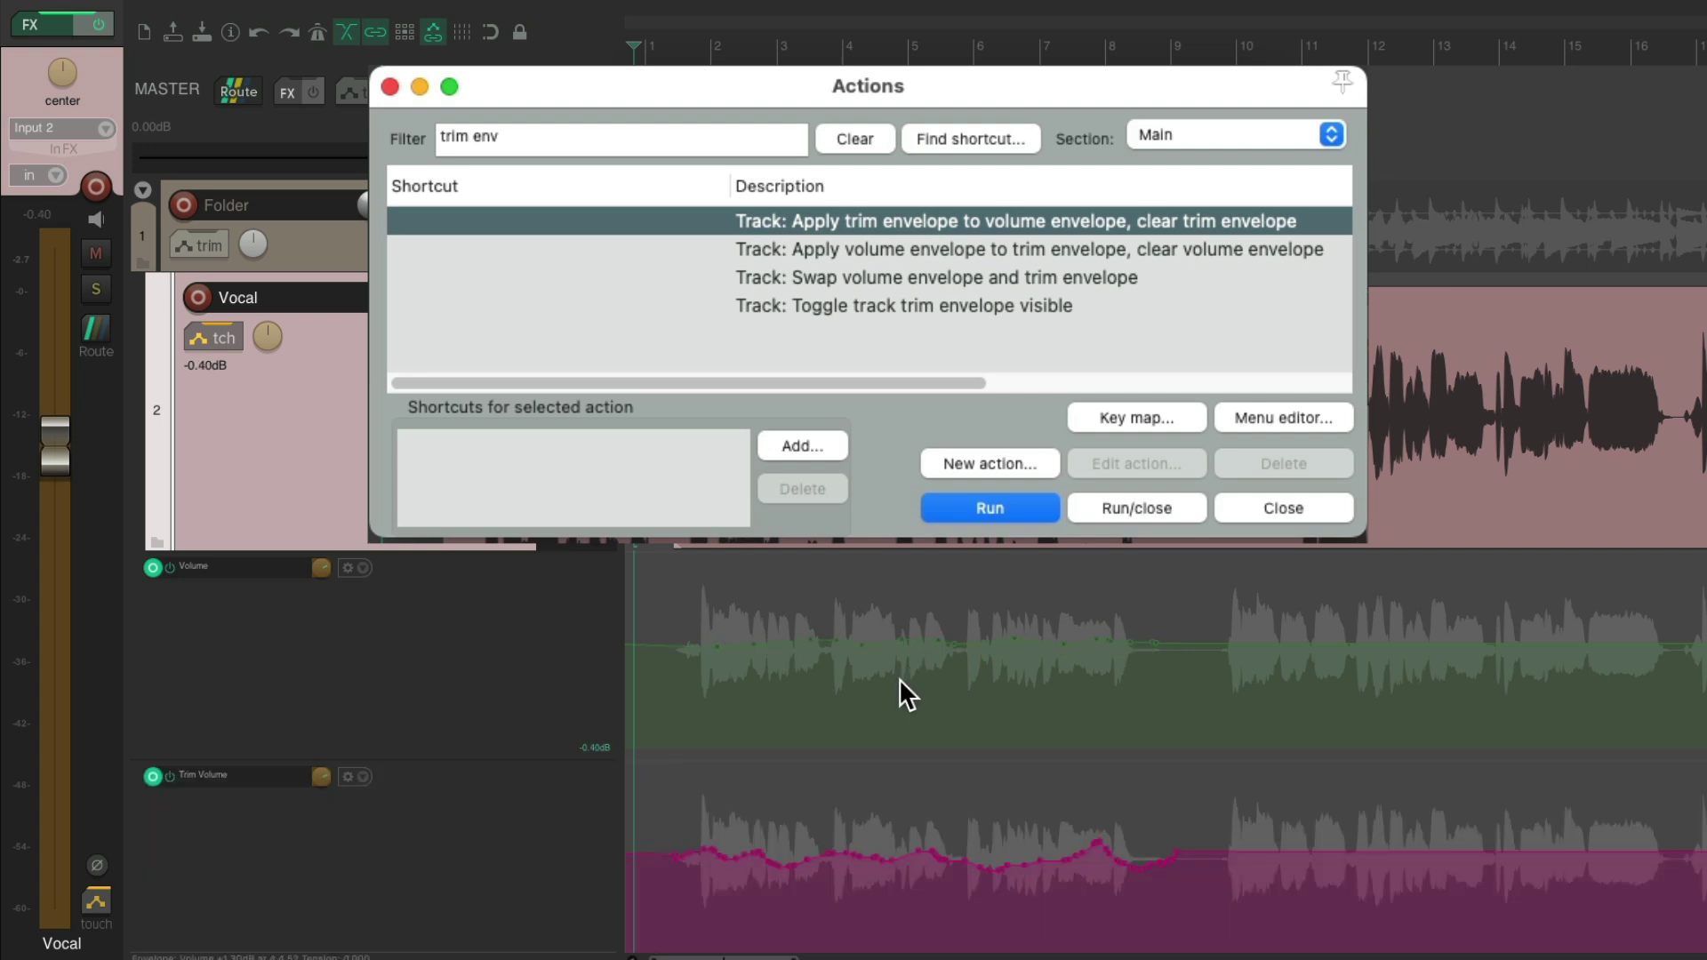
pyautogui.press('super+shift+z')
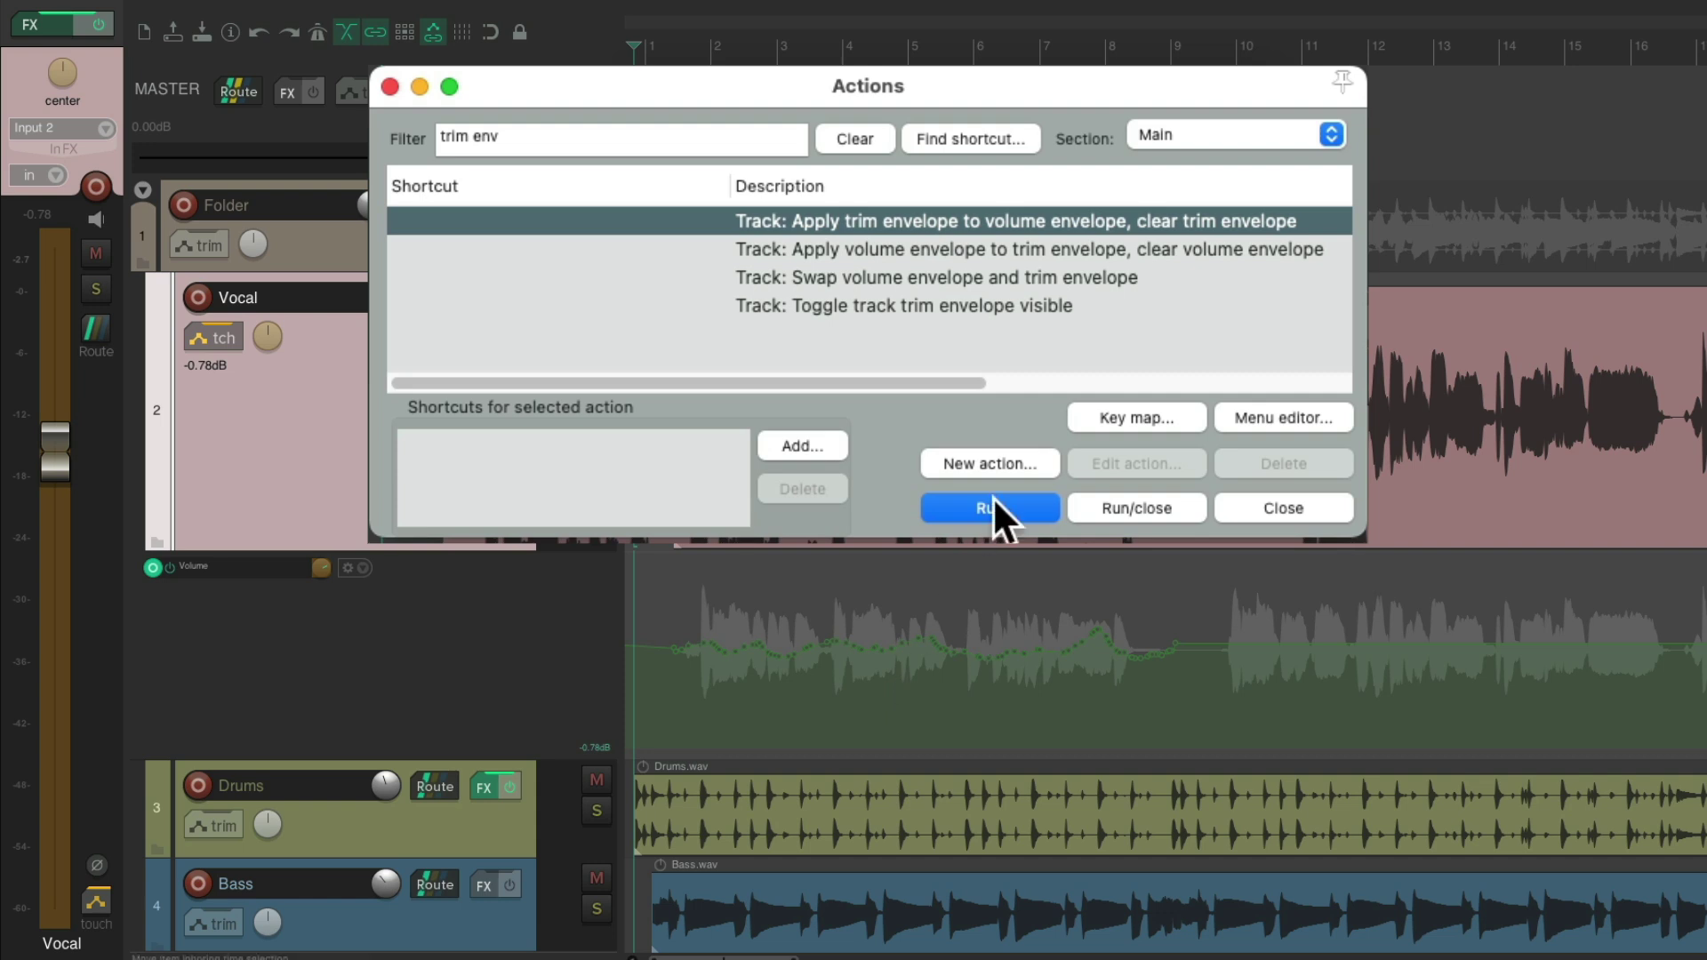
# Show the Vocal trim envelope again and swap it with the volume envelope
pyautogui.click(1002, 302)
pyautogui.click(1038, 506)
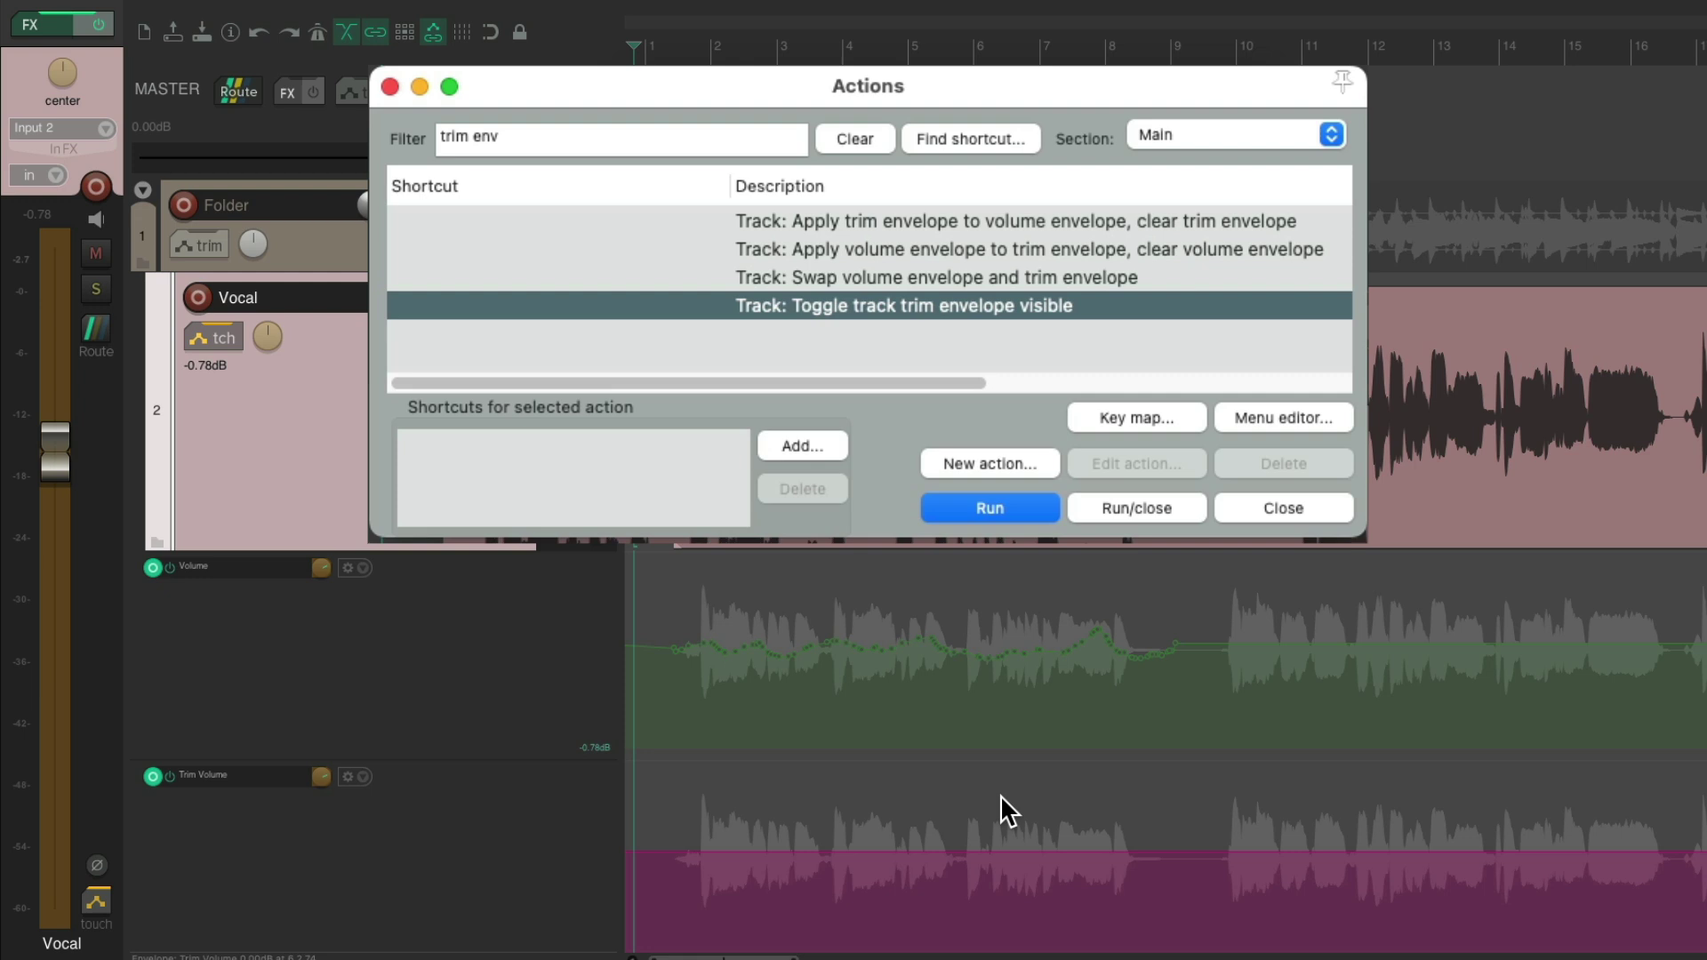
pyautogui.click(1047, 278)
pyautogui.click(1016, 509)
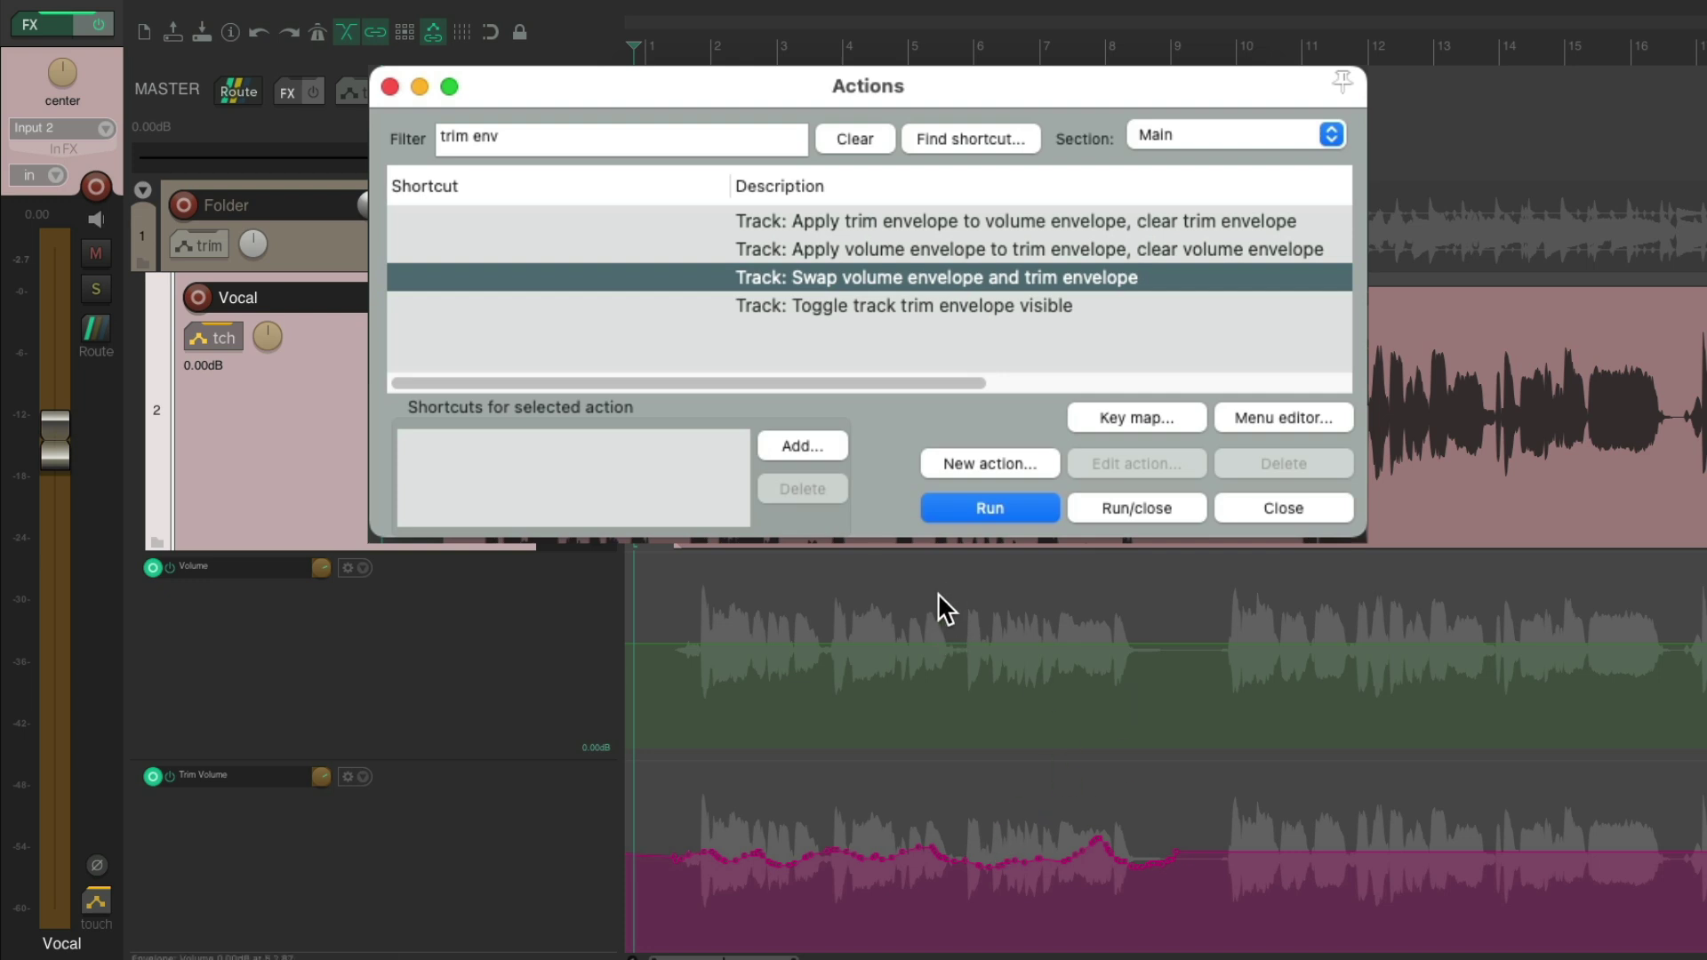
# Ride the Vocal fader during playback to write new volume automation, ending at -0.18 dB
pyautogui.press('Escape')
pyautogui.press('space')
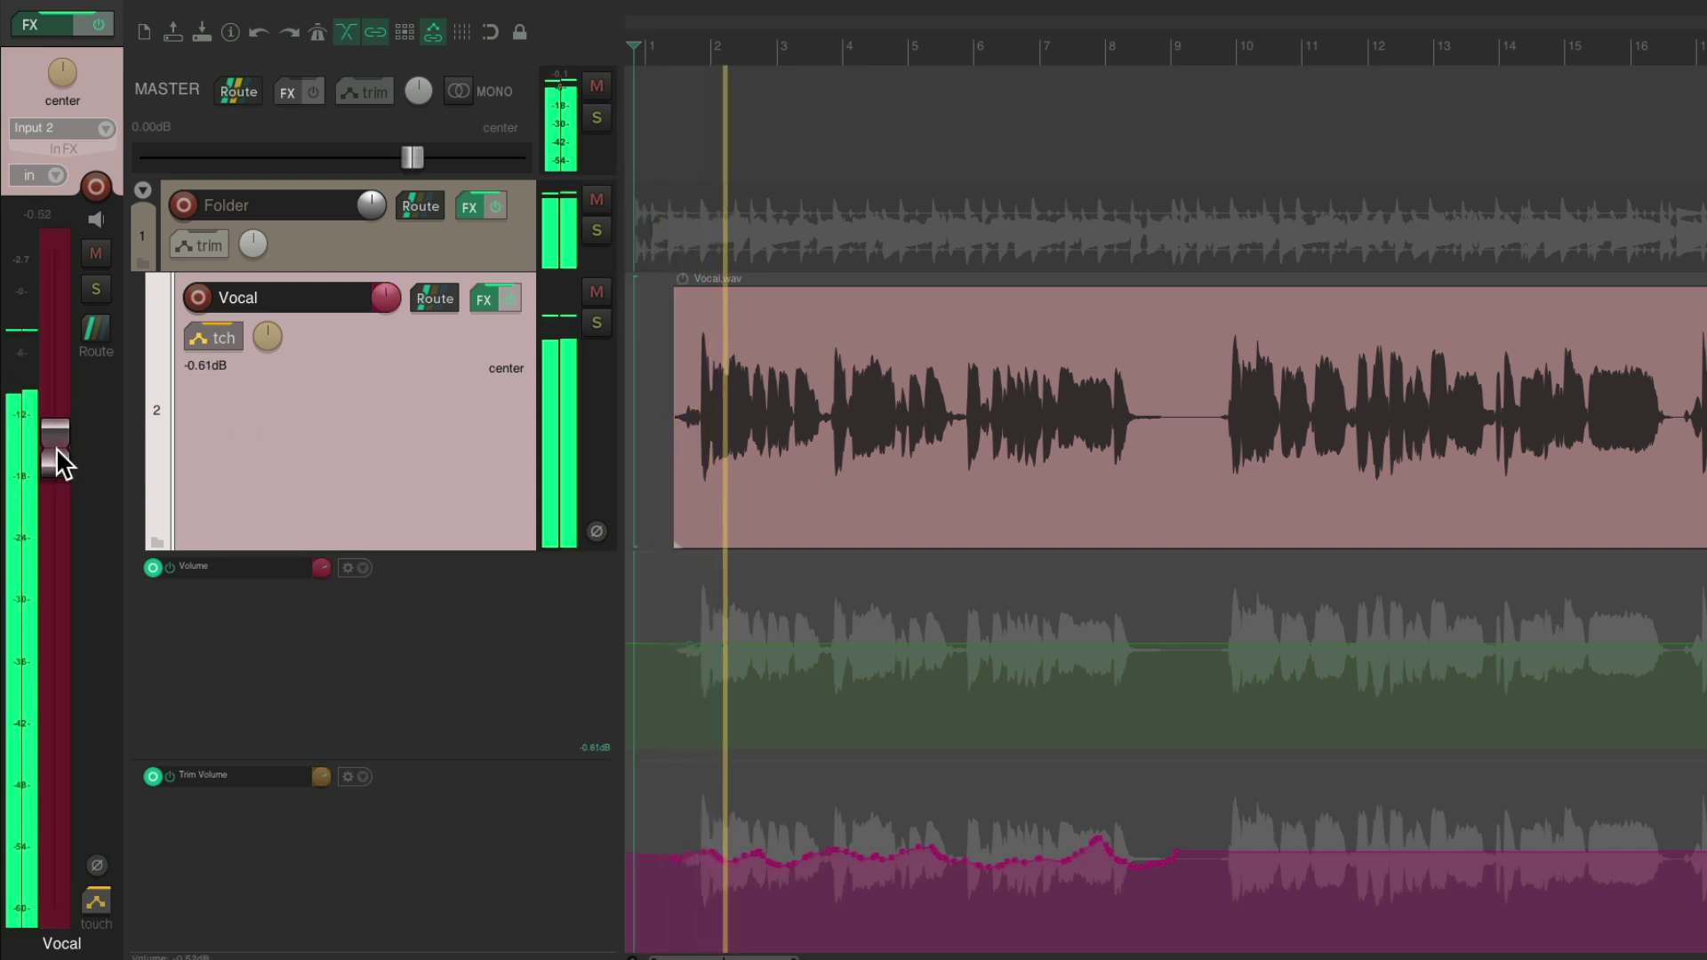
pyautogui.moveTo(56, 439)
pyautogui.mouseDown()
pyautogui.moveTo(56, 455)
pyautogui.moveTo(55, 419)
pyautogui.mouseUp()
pyautogui.press('space')
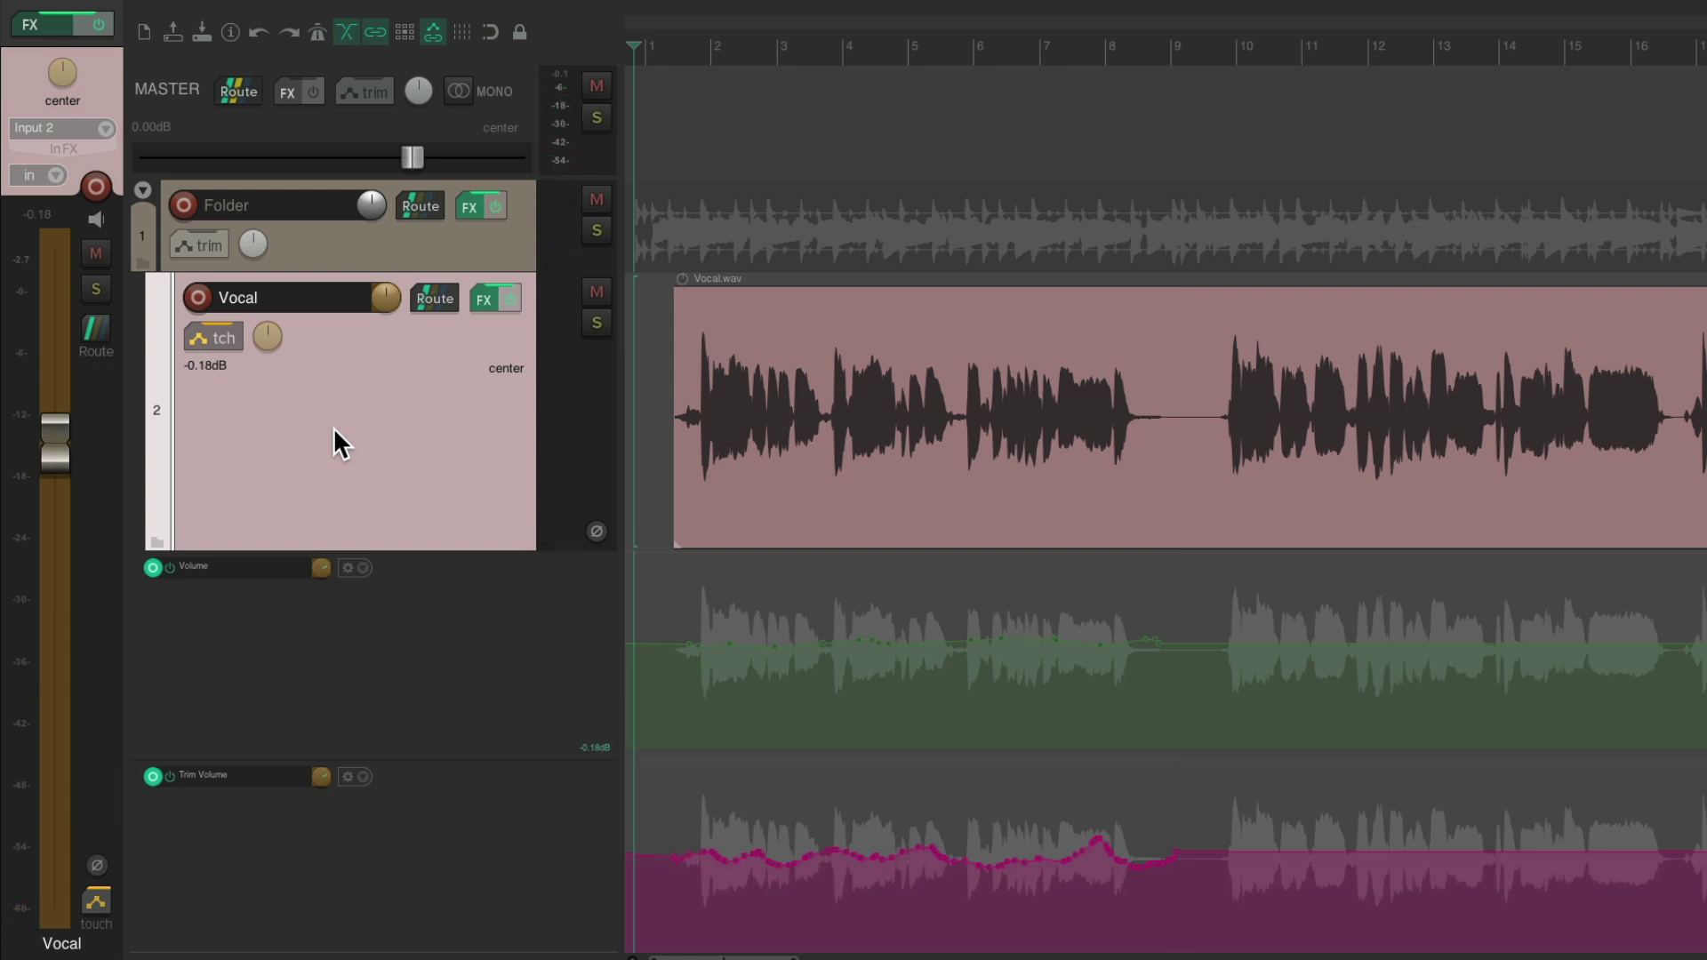
# Run 'Apply trim envelope to volume envelope, clear trim envelope' again, then close Actions and deselect Vocal
pyautogui.press('?')
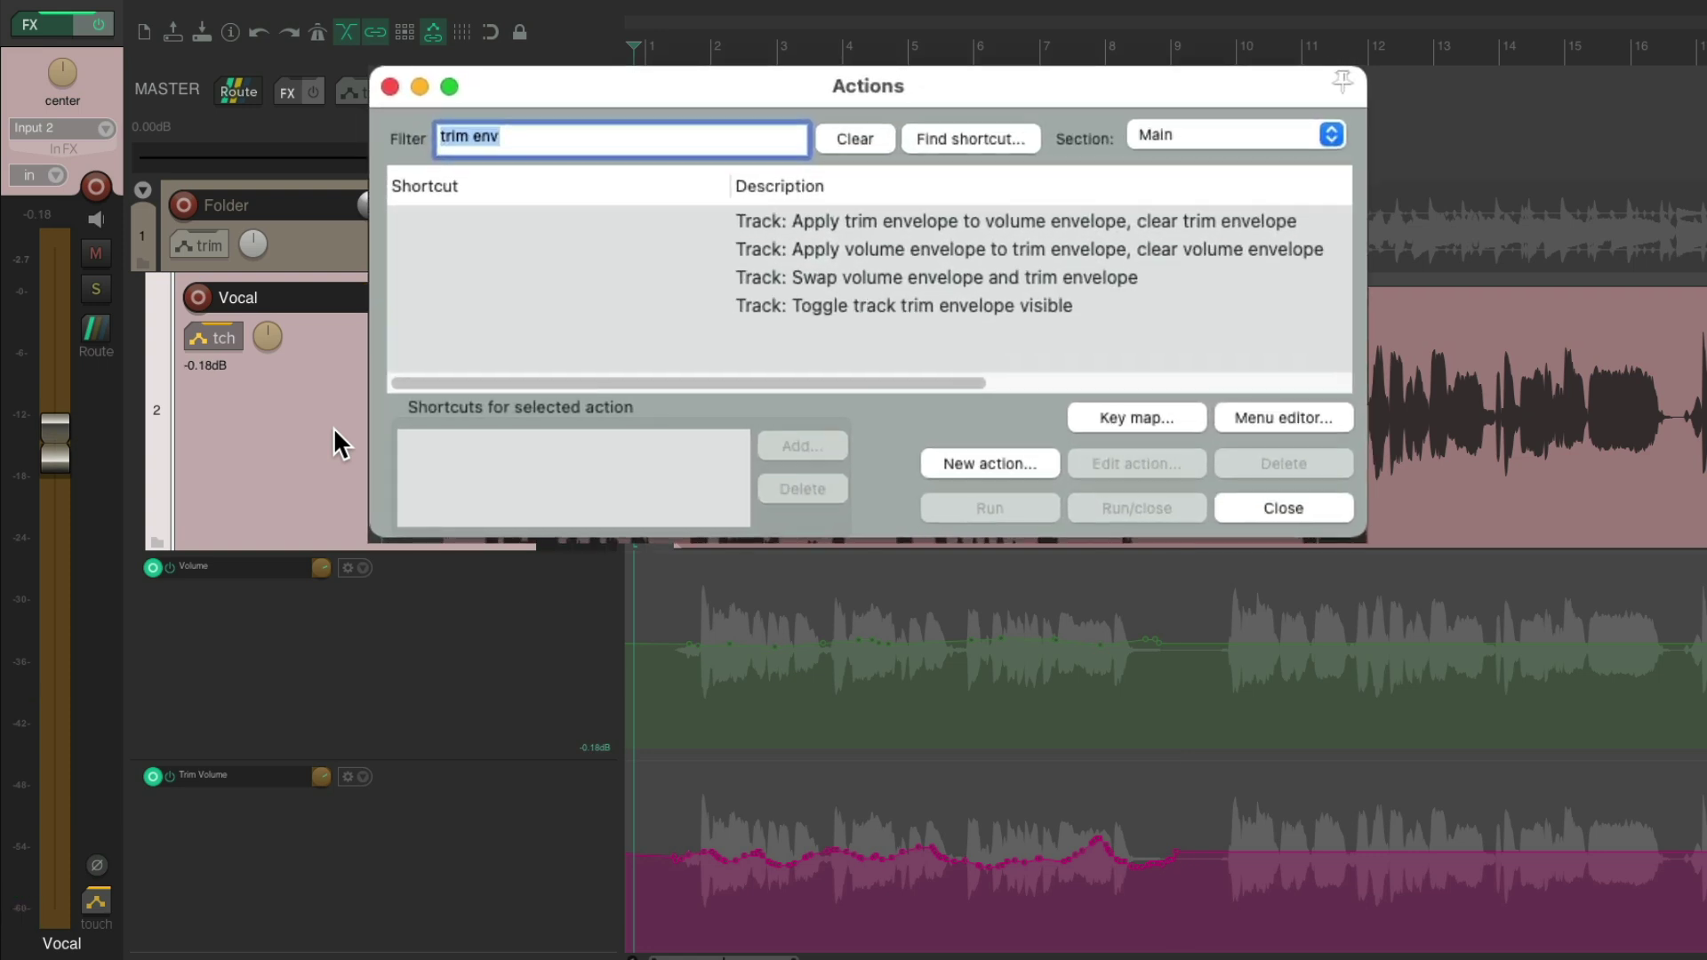
pyautogui.click(942, 223)
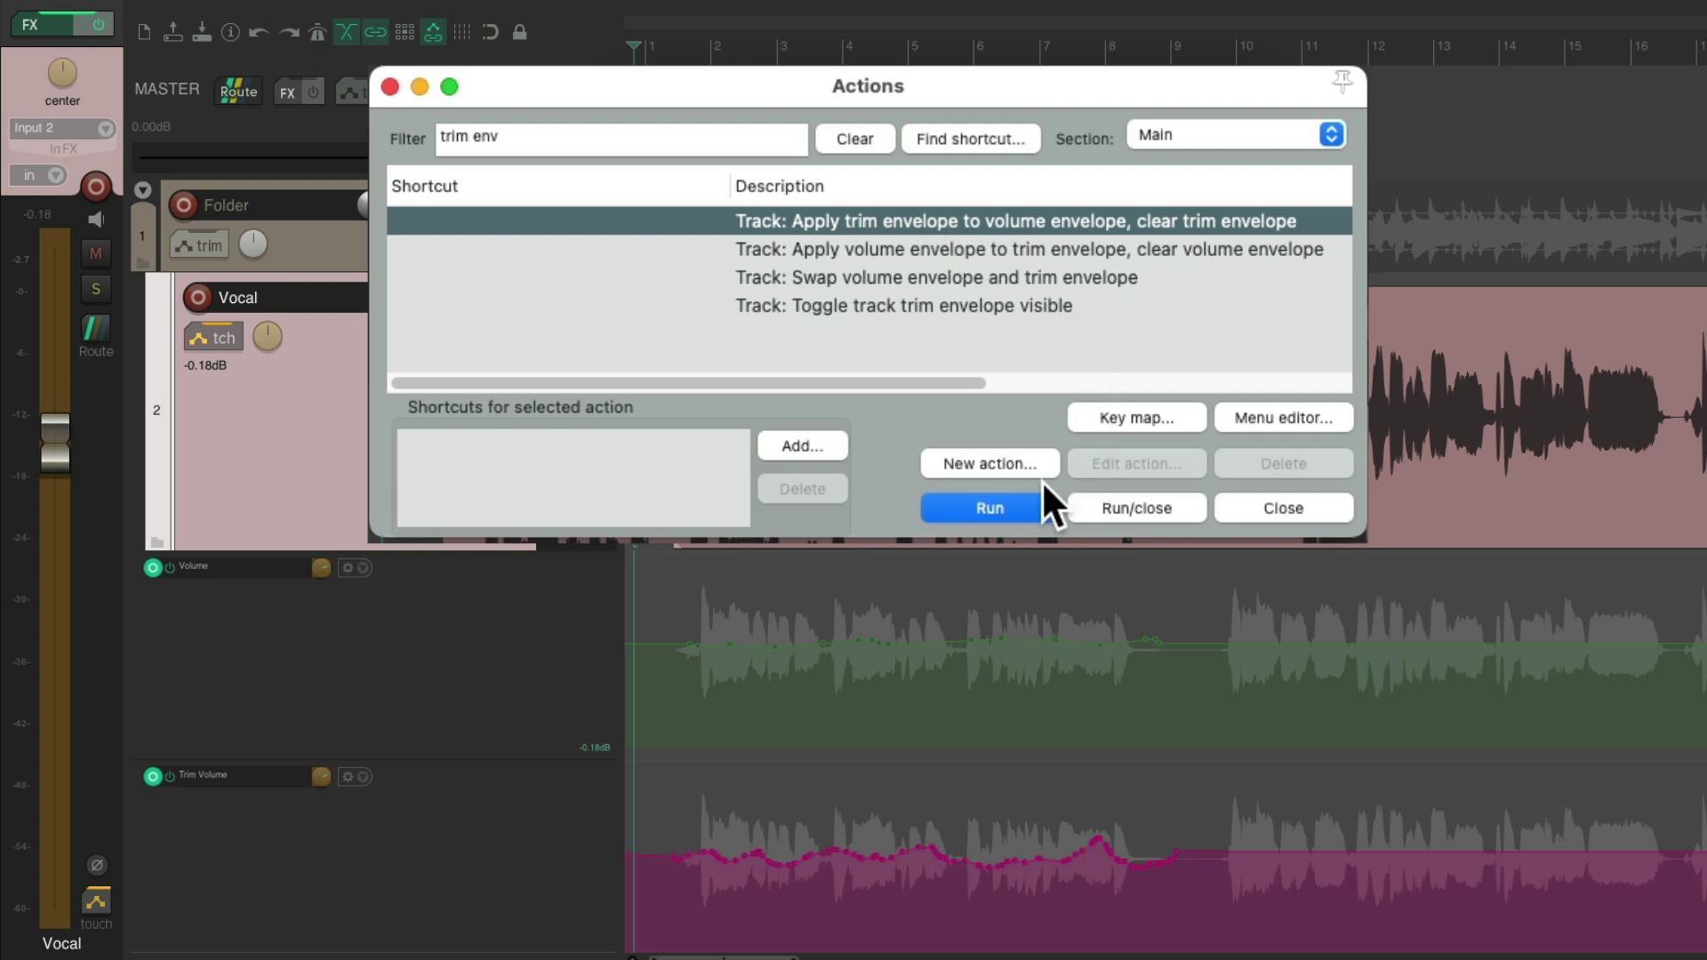
pyautogui.click(1015, 509)
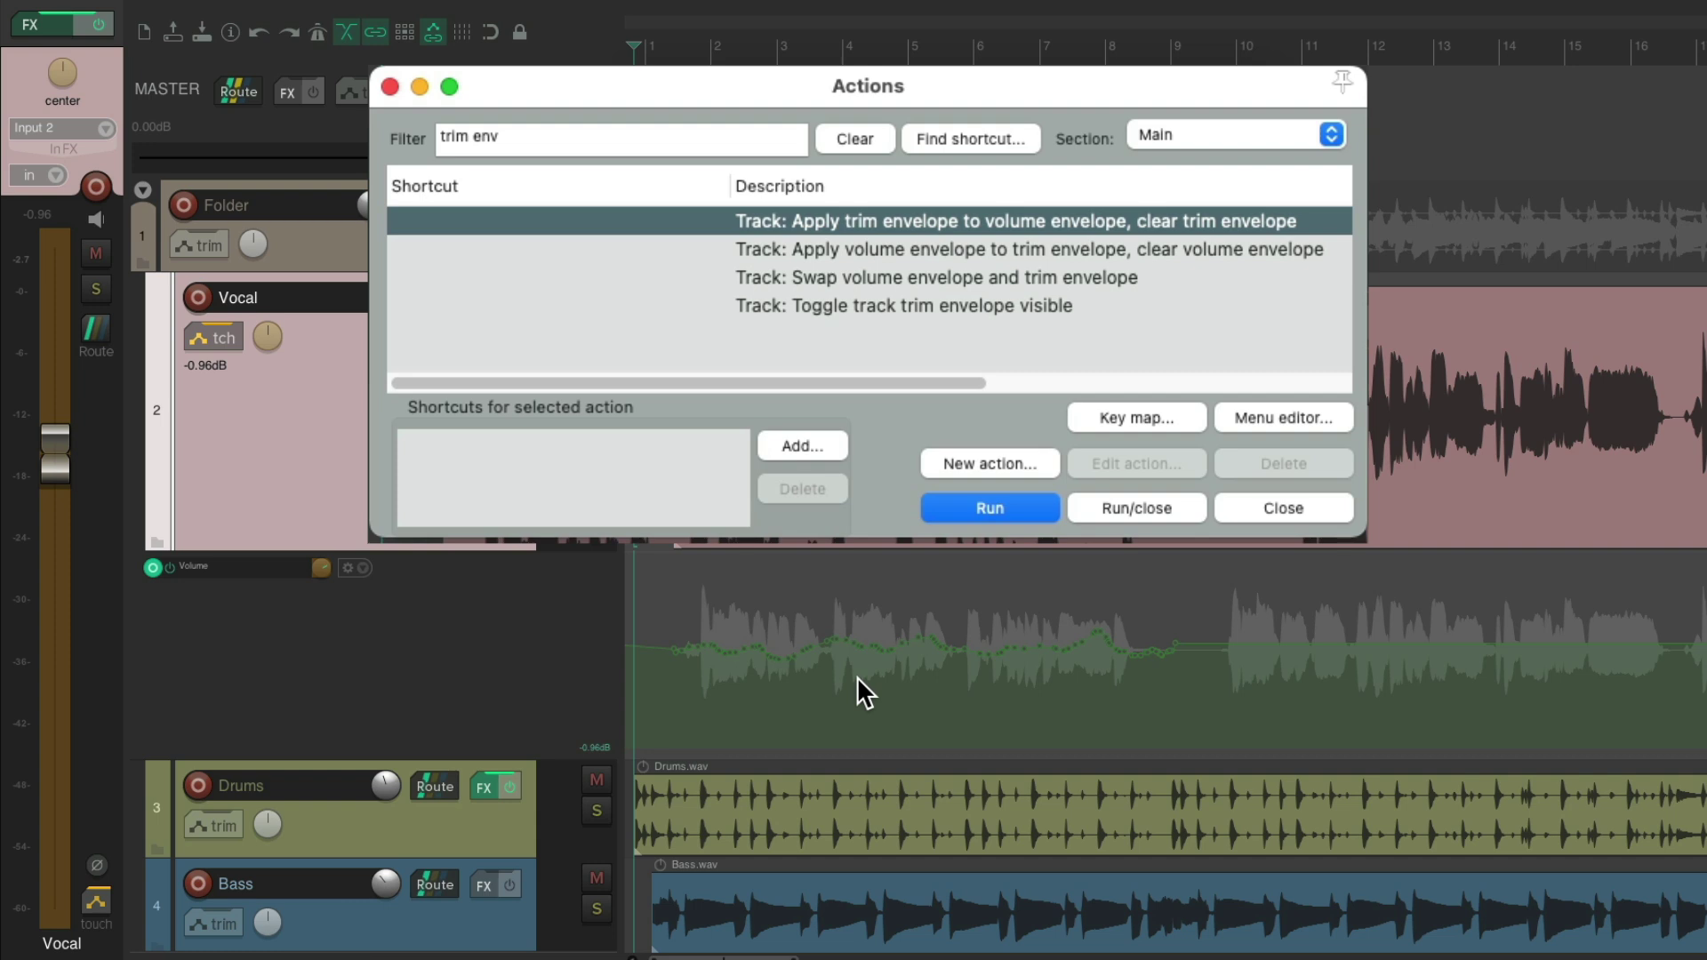
pyautogui.click(390, 86)
pyautogui.click(944, 625)
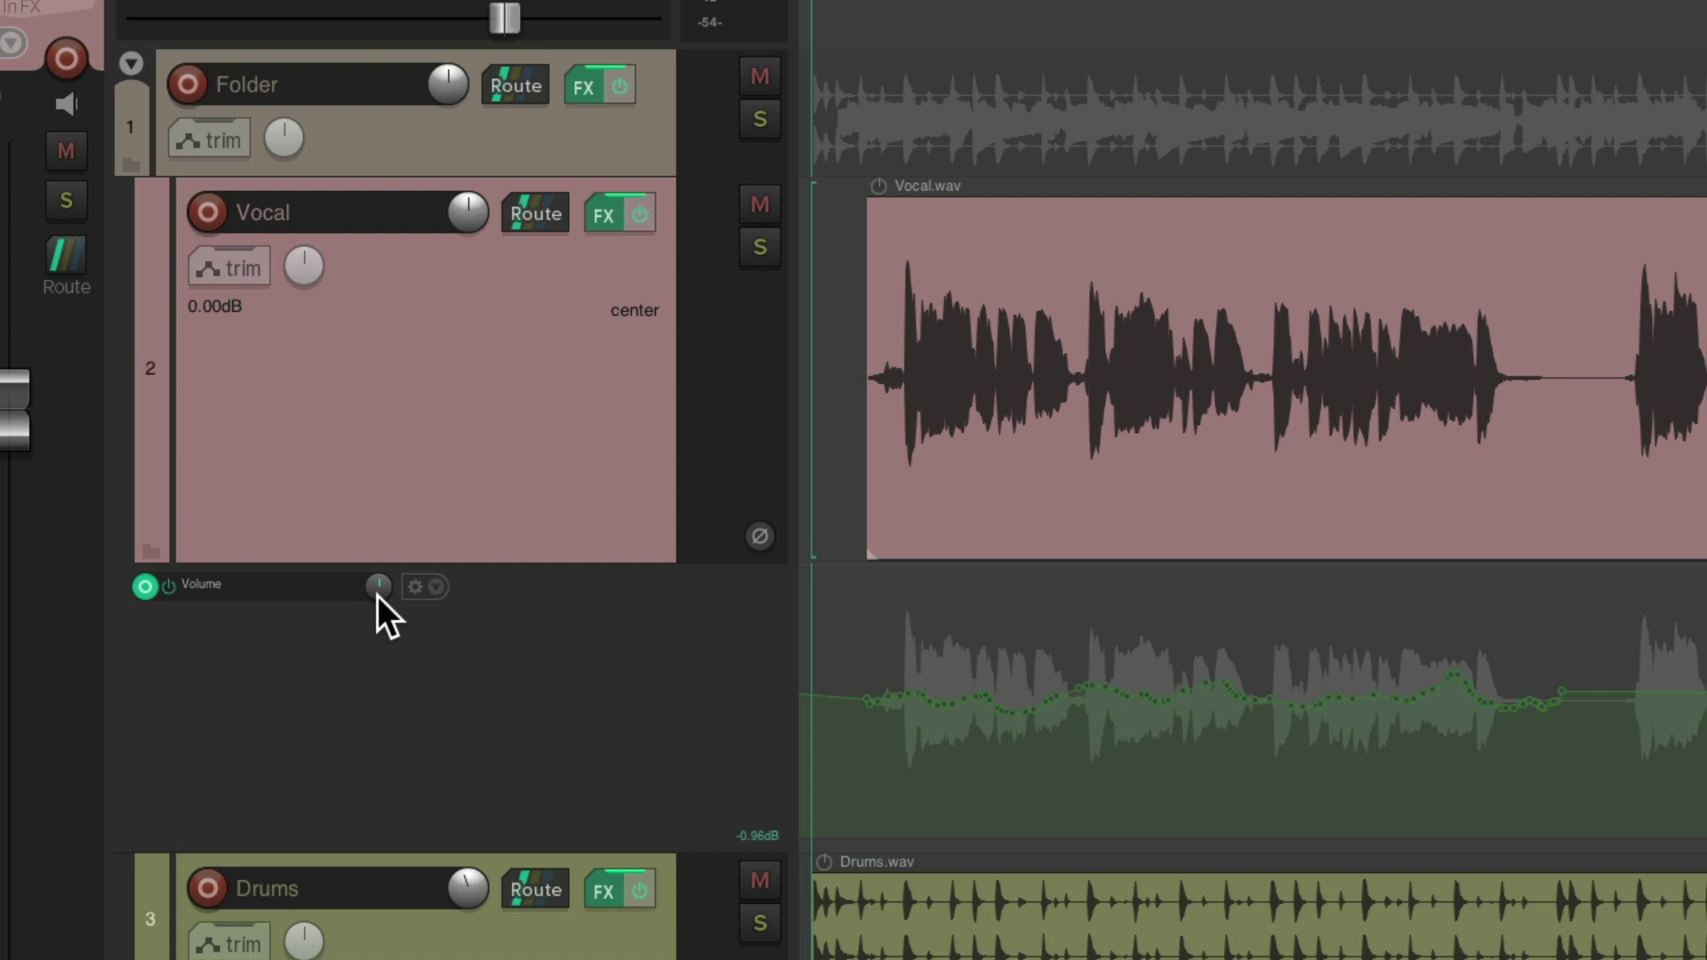
# Drag the Volume lane knob up and down to try offsets on the whole Vocal envelope
pyautogui.moveTo(377, 596)
pyautogui.mouseDown()
pyautogui.moveTo(376, 563)
pyautogui.moveTo(377, 601)
pyautogui.mouseUp()
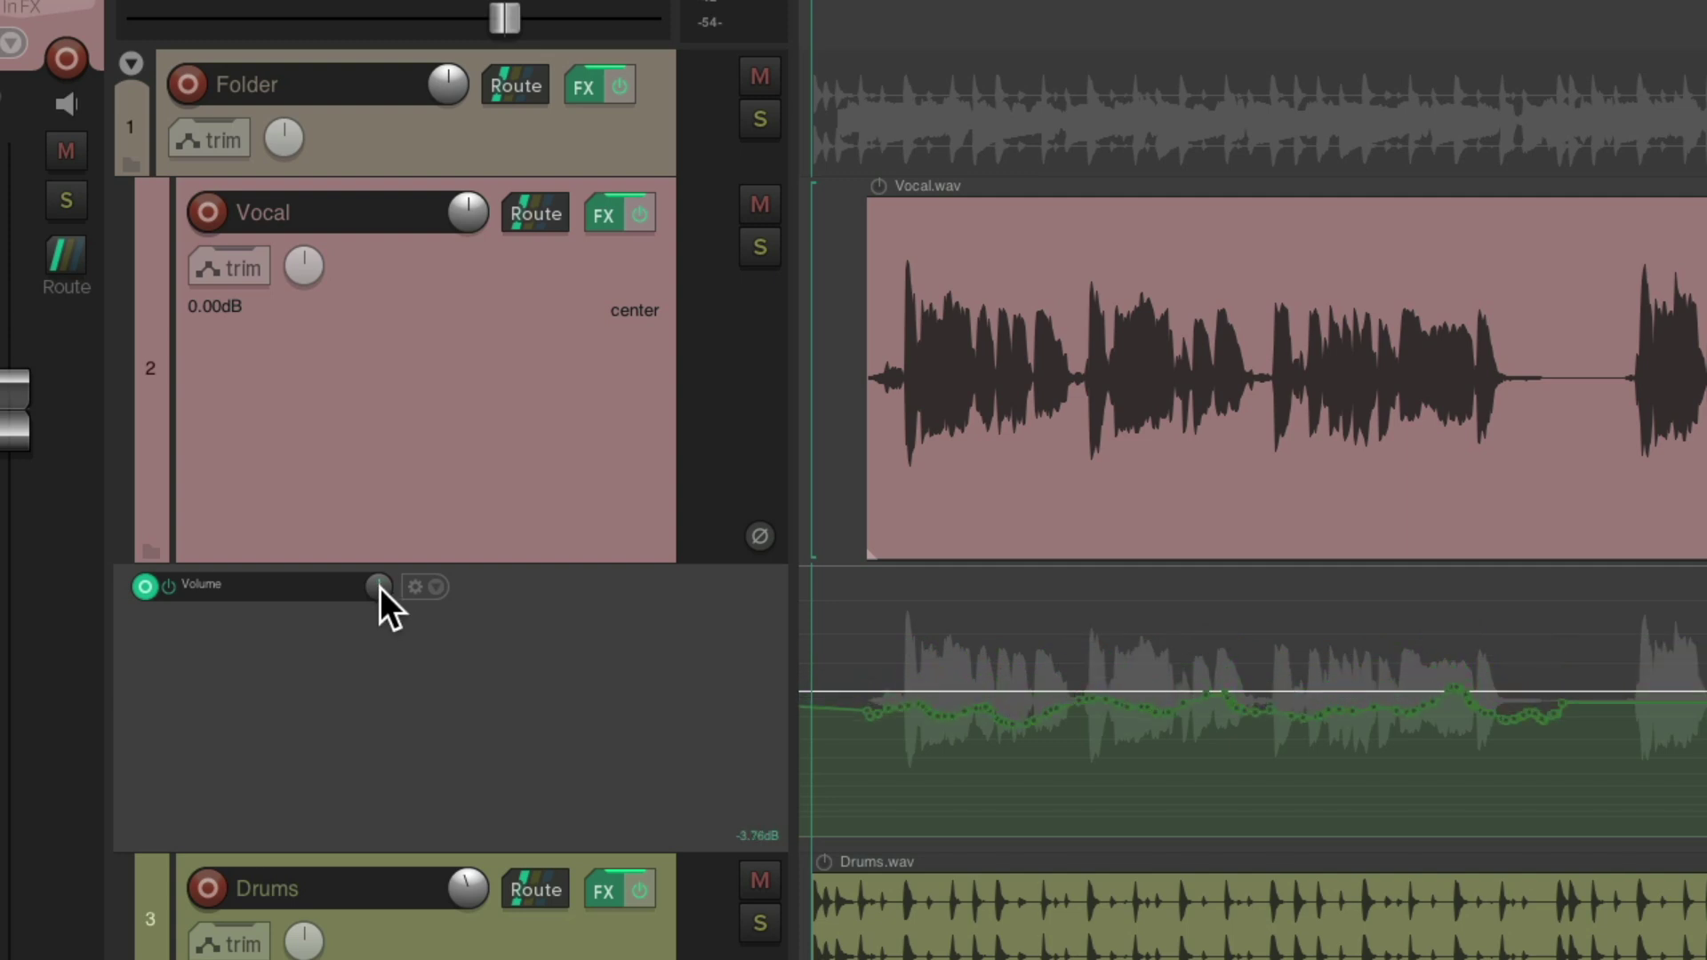
pyautogui.moveTo(379, 588); pyautogui.dragTo(375, 546)
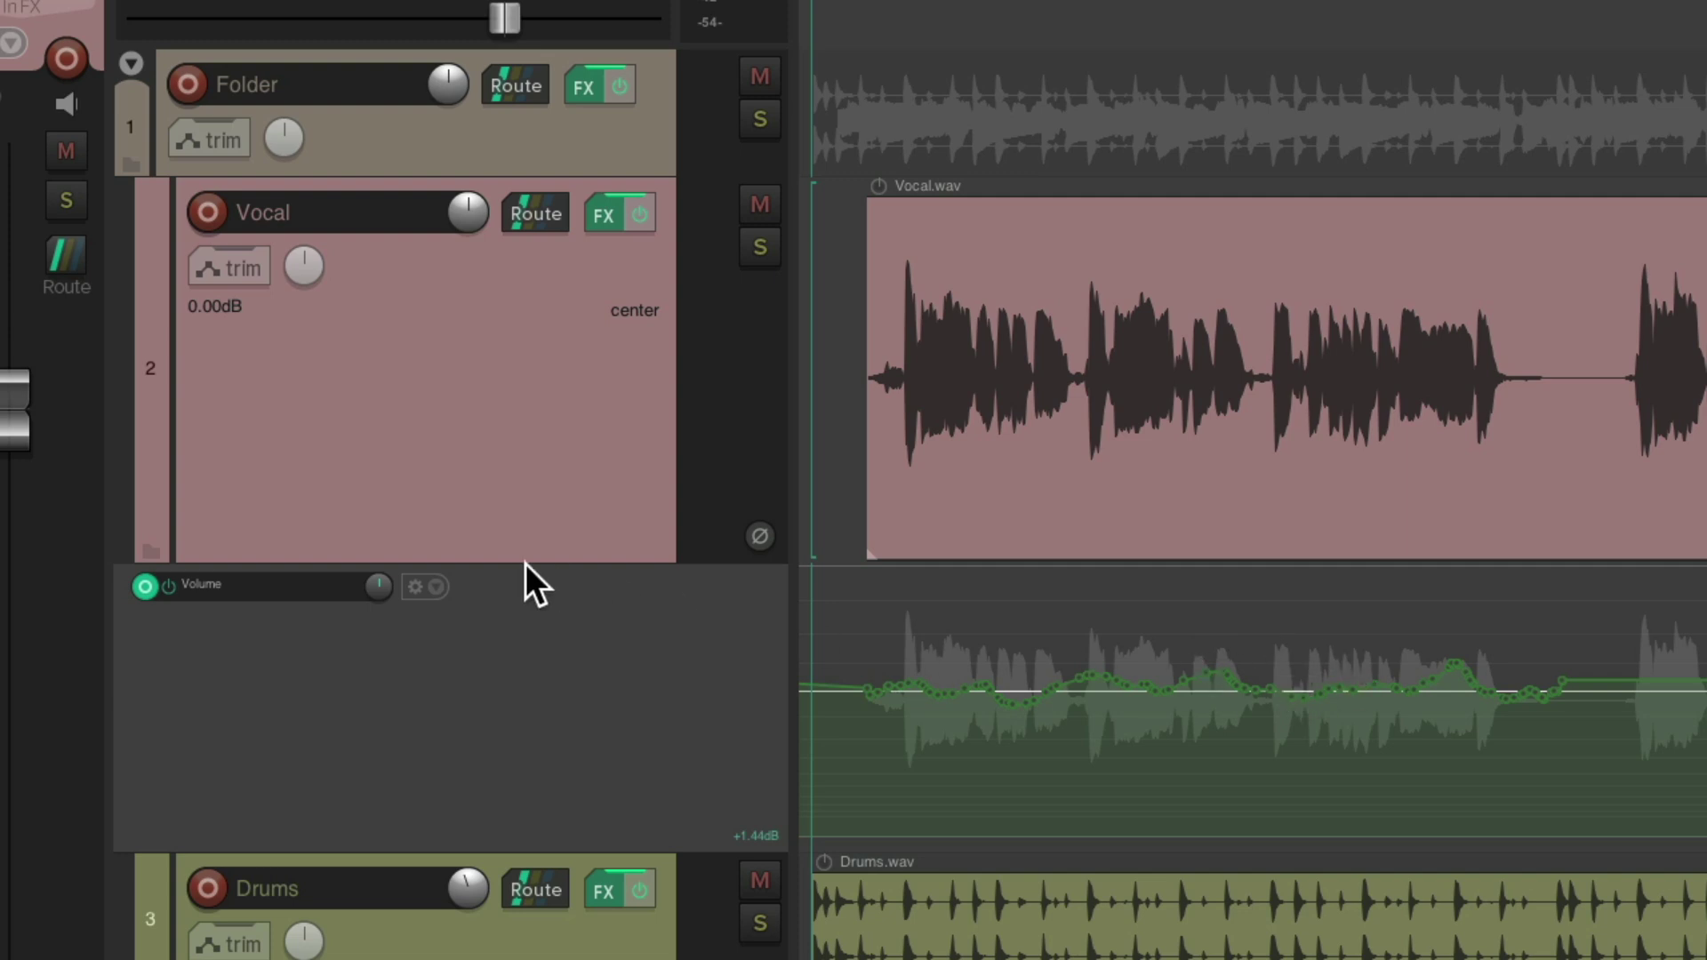
pyautogui.moveTo(386, 585); pyautogui.dragTo(385, 622)
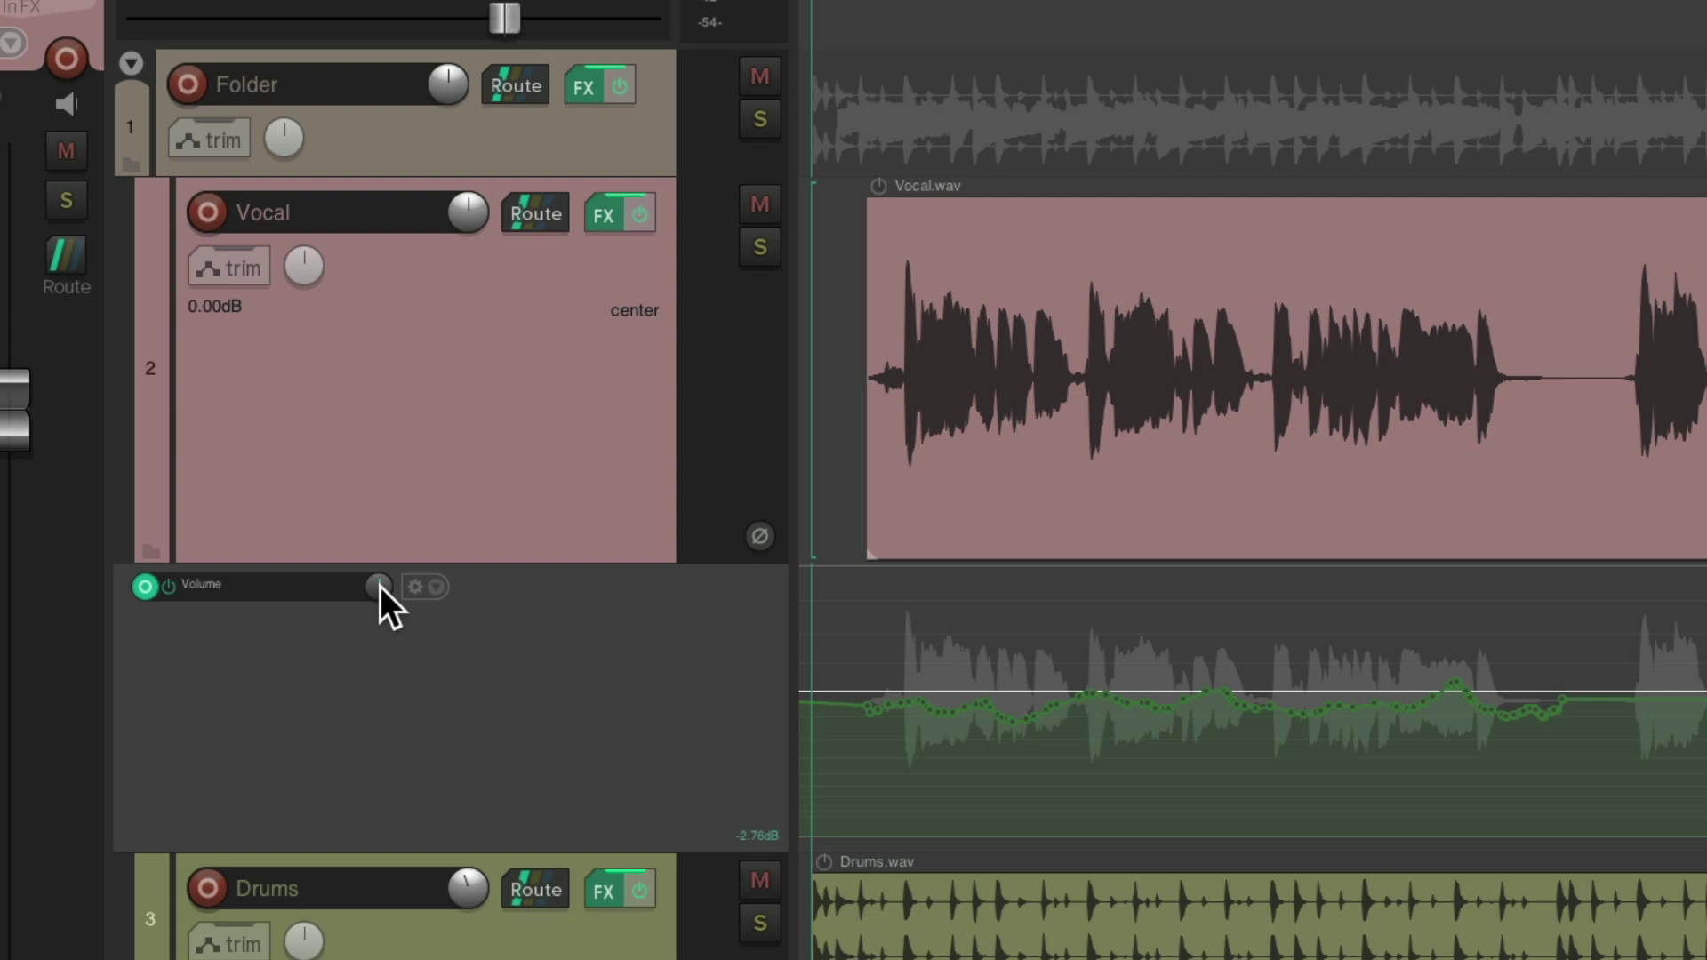
# Audition envelope offsets during playback, then settle the whole Vocal volume envelope at -6.16 dB
pyautogui.press('space')
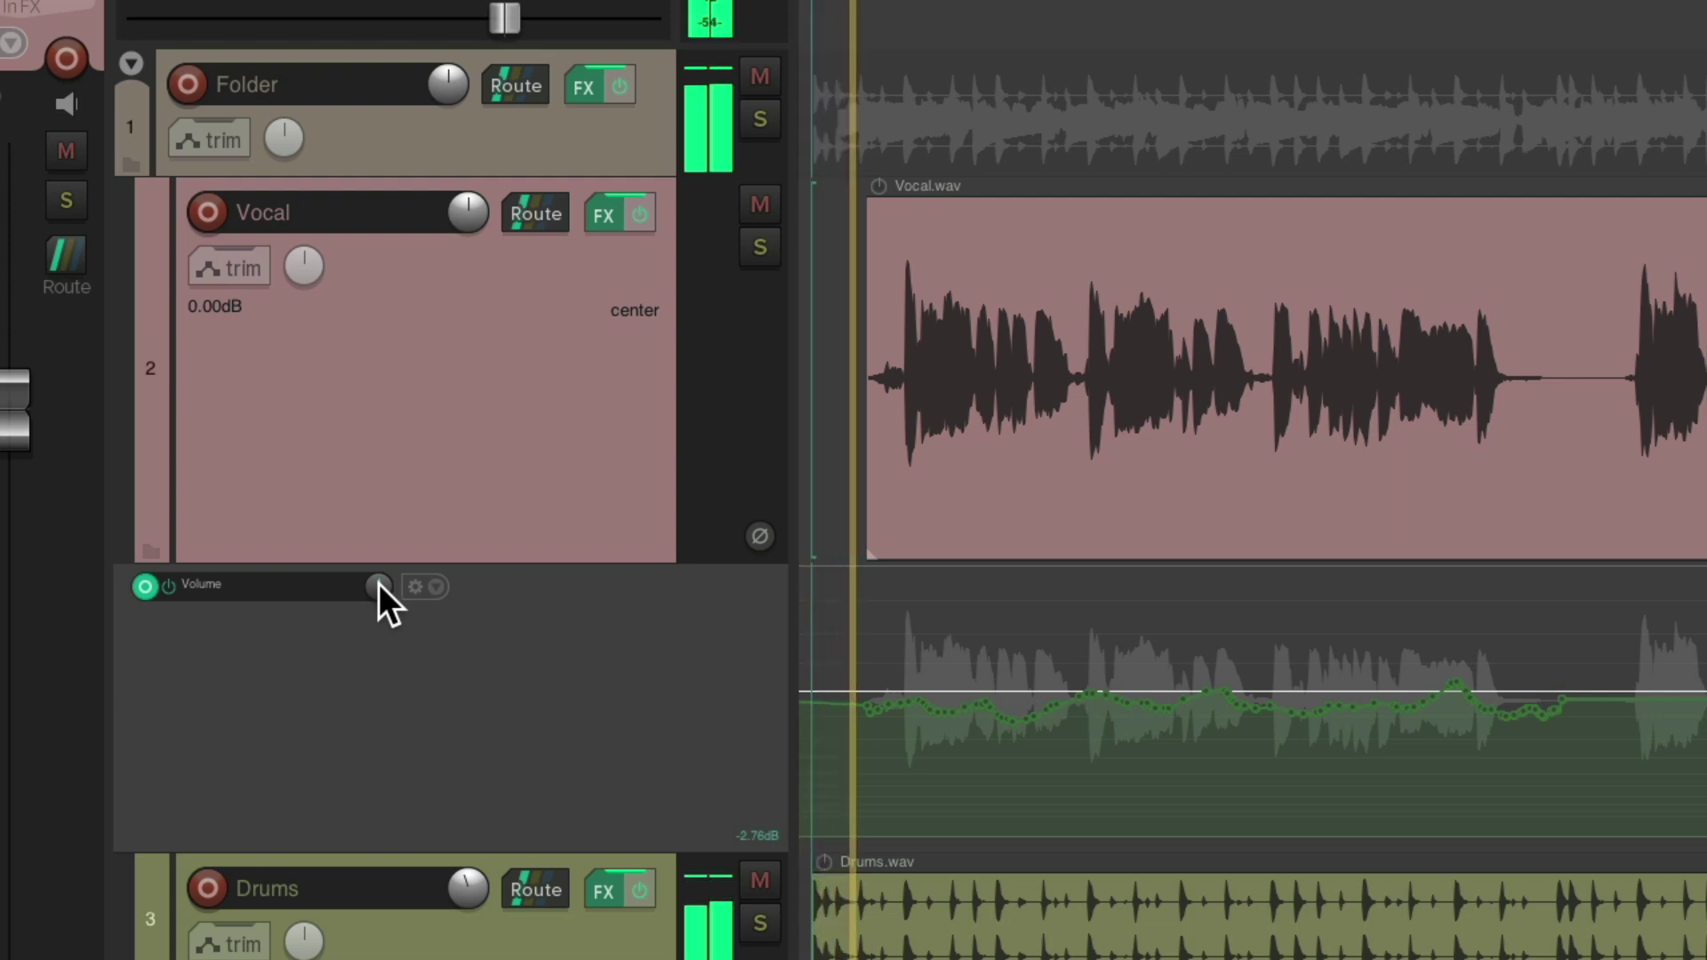
pyautogui.moveTo(379, 583); pyautogui.dragTo(378, 647)
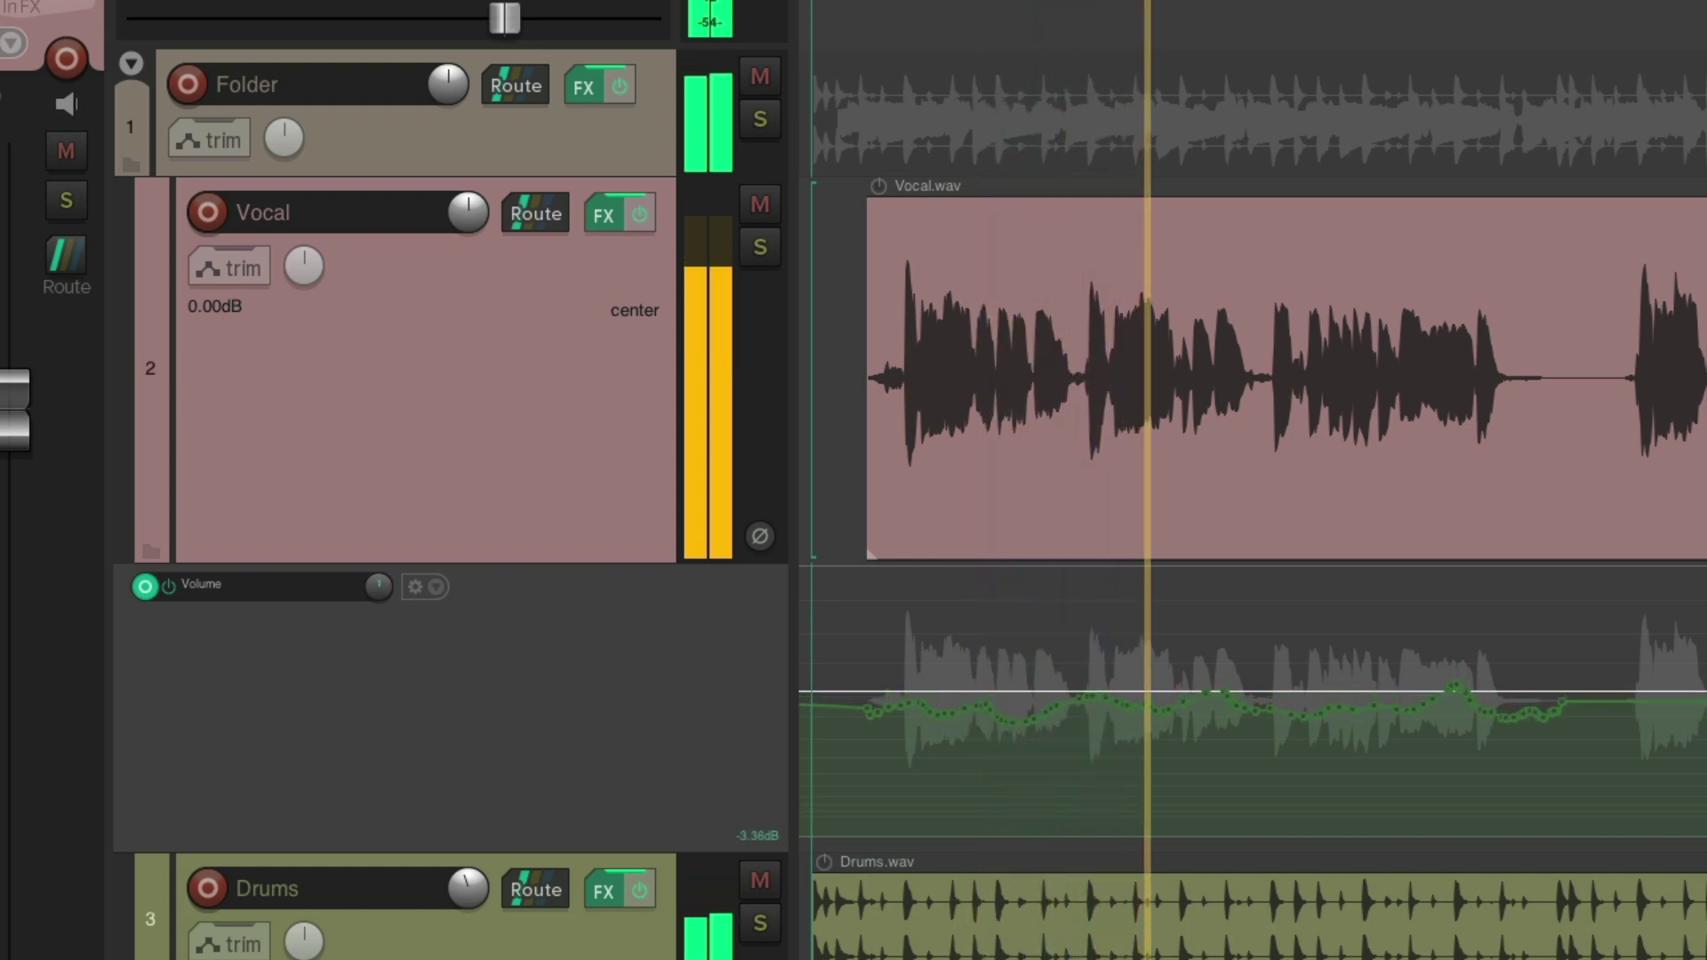
pyautogui.moveTo(379, 586); pyautogui.dragTo(378, 725)
pyautogui.moveTo(379, 585); pyautogui.dragTo(379, 498)
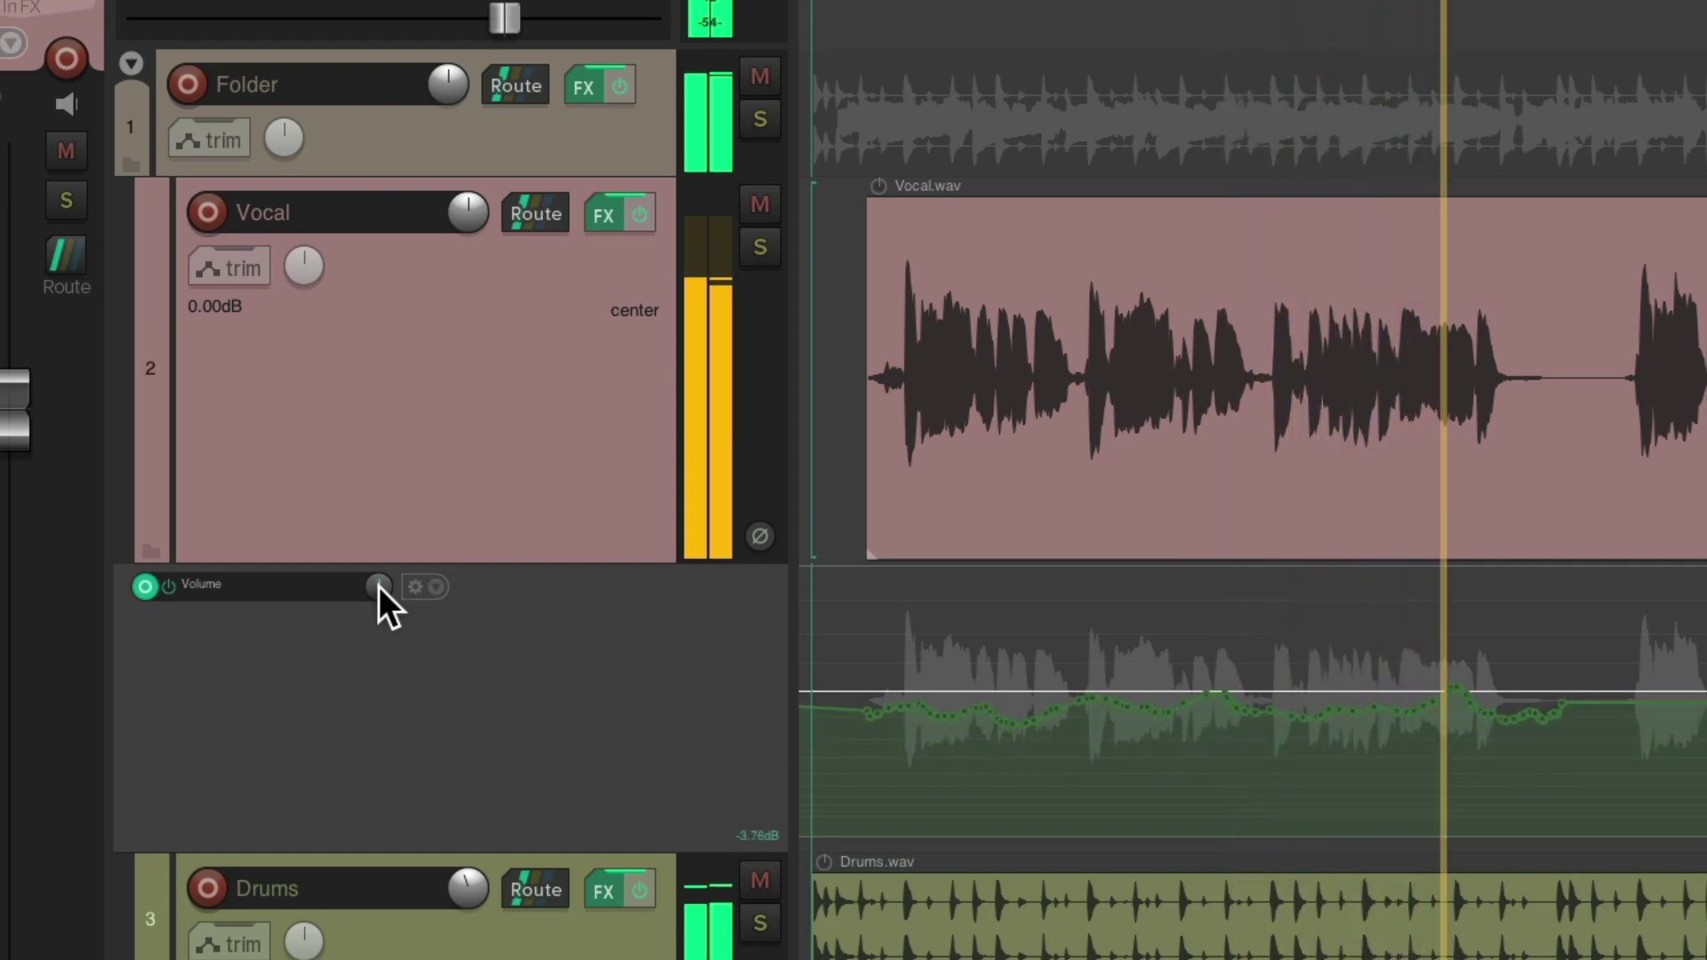
pyautogui.press('space')
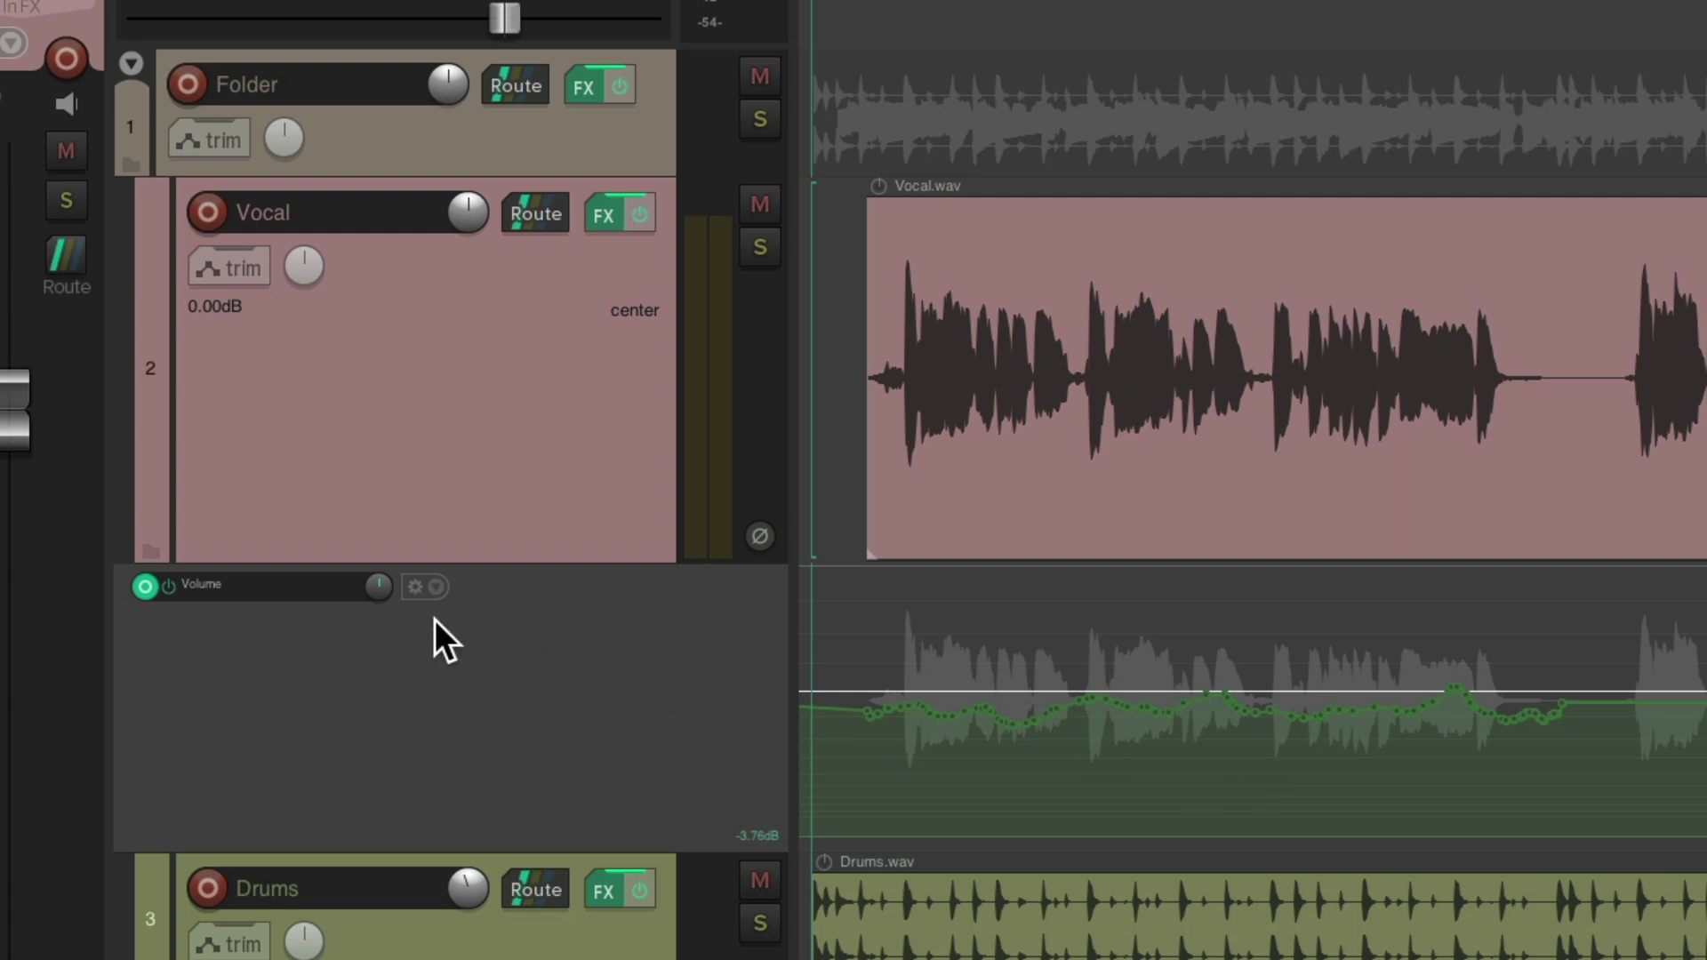
pyautogui.moveTo(380, 585)
pyautogui.mouseDown()
pyautogui.moveTo(380, 601)
pyautogui.moveTo(381, 533)
pyautogui.moveTo(380, 622)
pyautogui.moveTo(382, 588)
pyautogui.mouseUp()
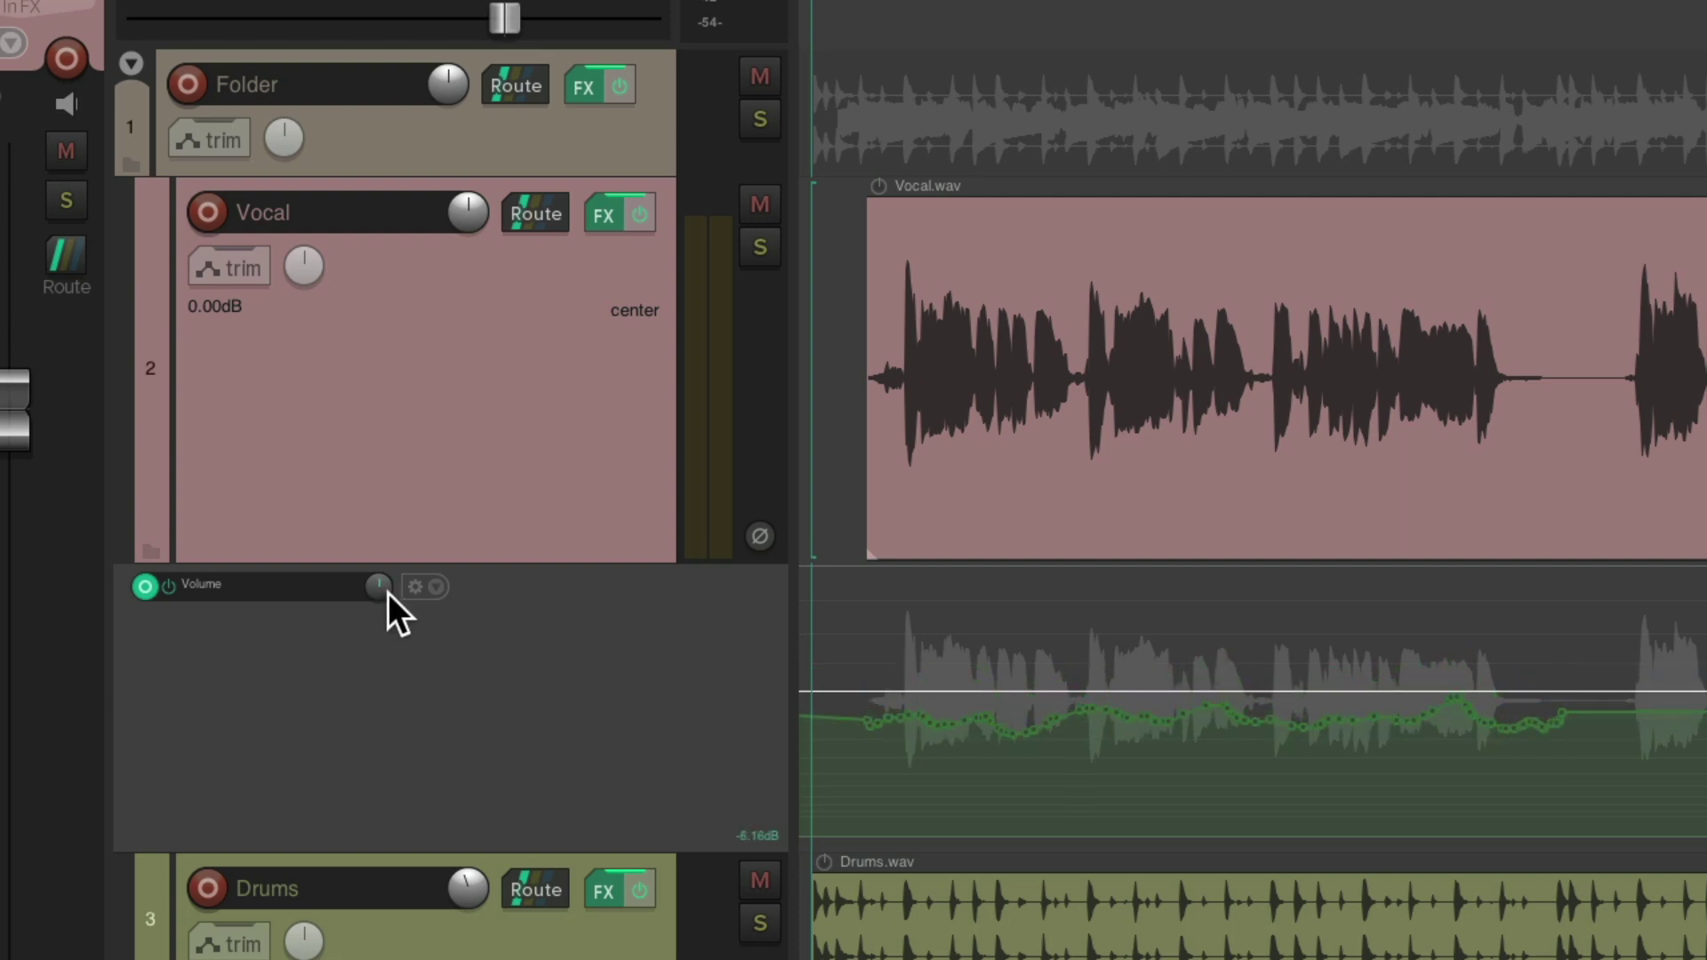